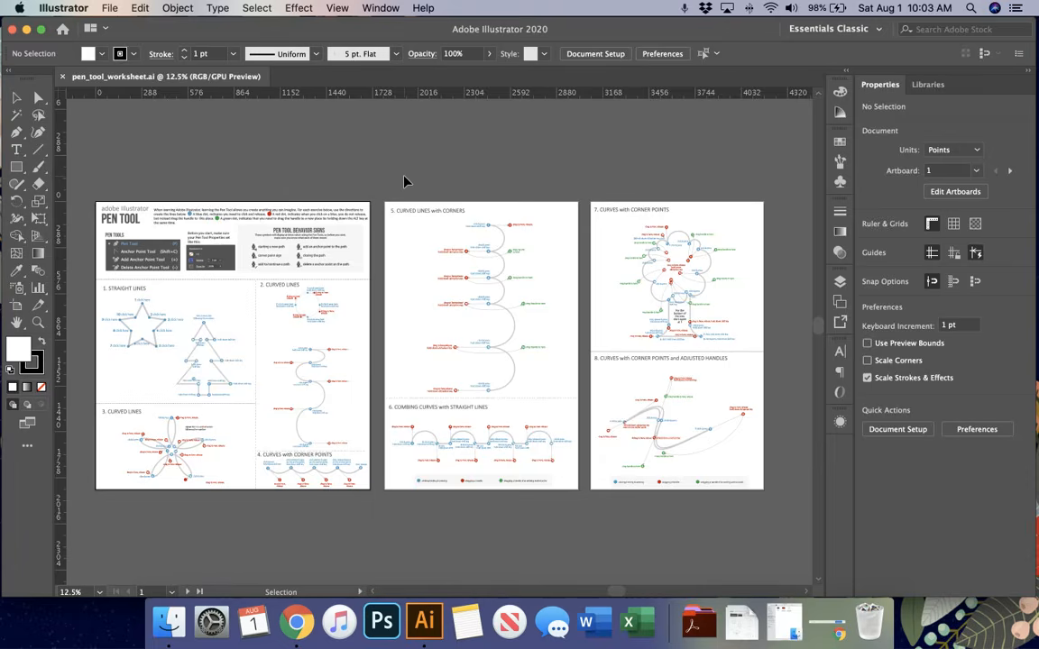
# Look over the pen tool worksheet's introduction and the eight exercises spread across its three artboards.
pyautogui.scroll(3, 404, 181)
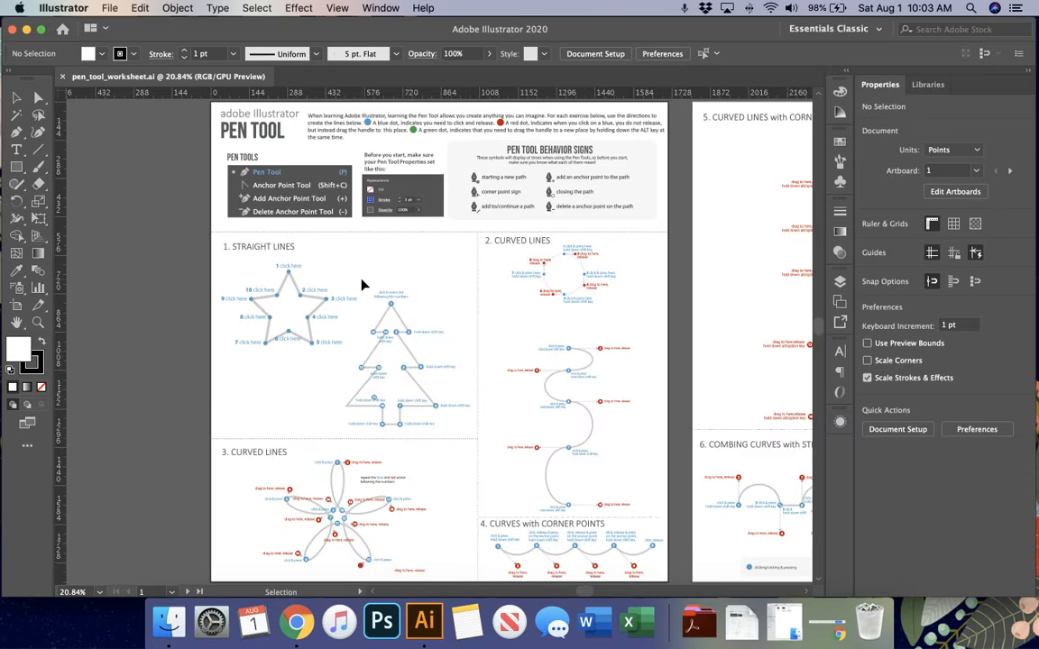
pyautogui.scroll(3, 362, 285)
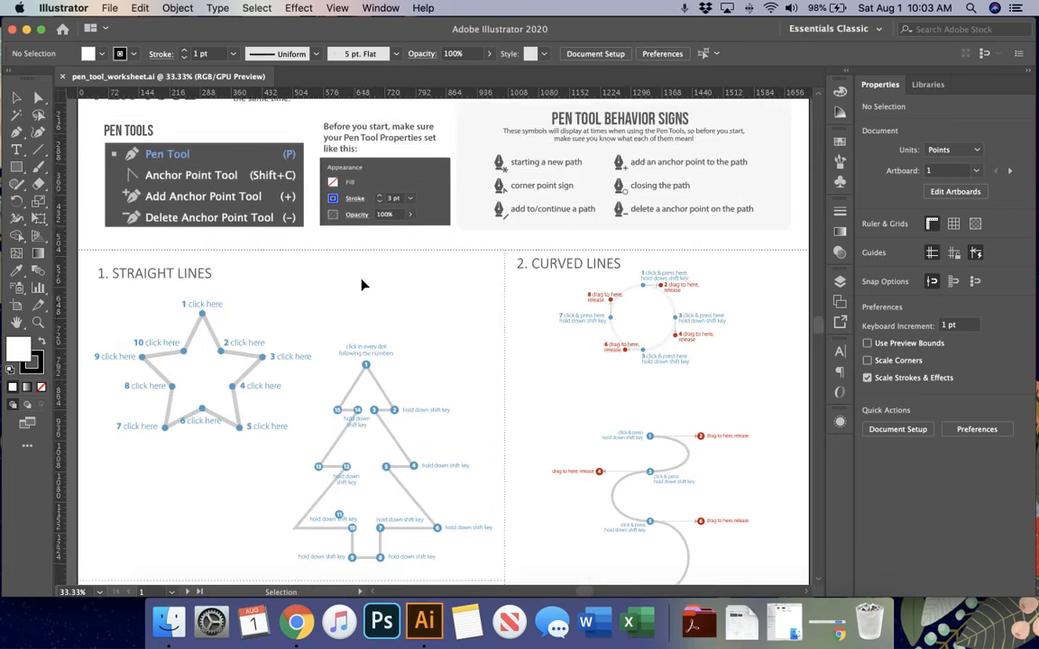
pyautogui.scroll(3, 362, 285)
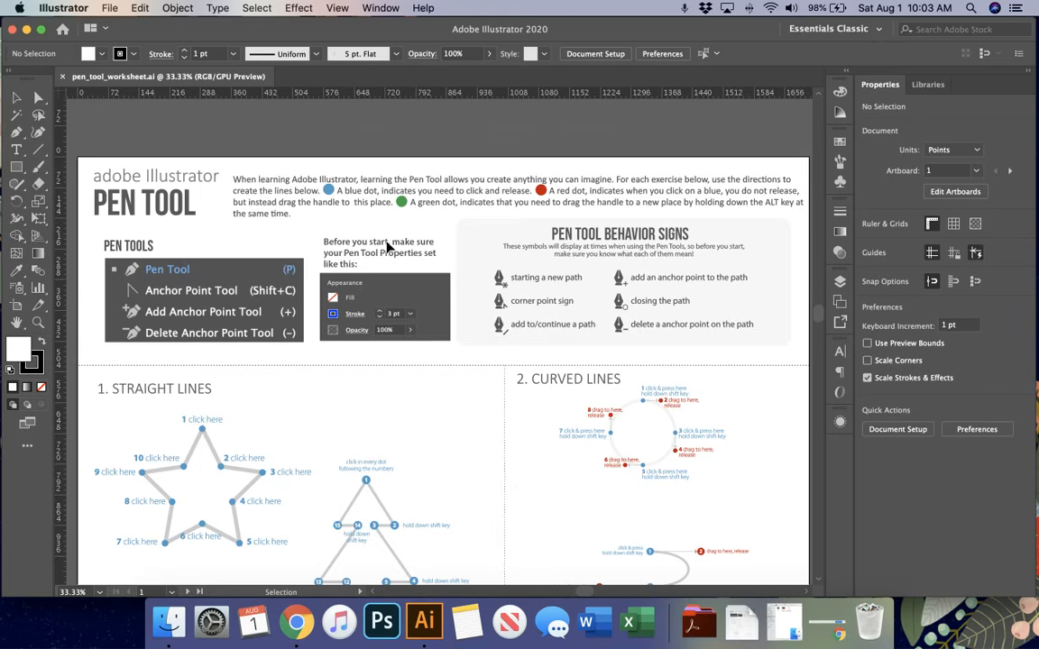
pyautogui.press('a')
pyautogui.press('super+minus')
pyautogui.press('super+minus')
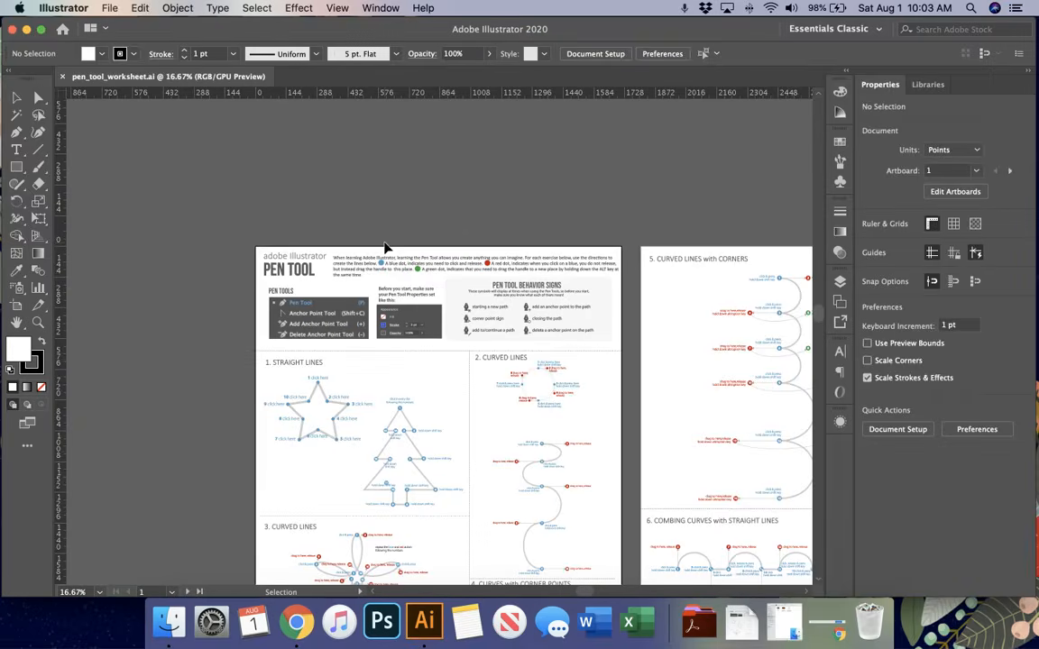
pyautogui.scroll(-3, 386, 247)
pyautogui.hscroll(3, 386, 247)
pyautogui.hscroll(5, 386, 247)
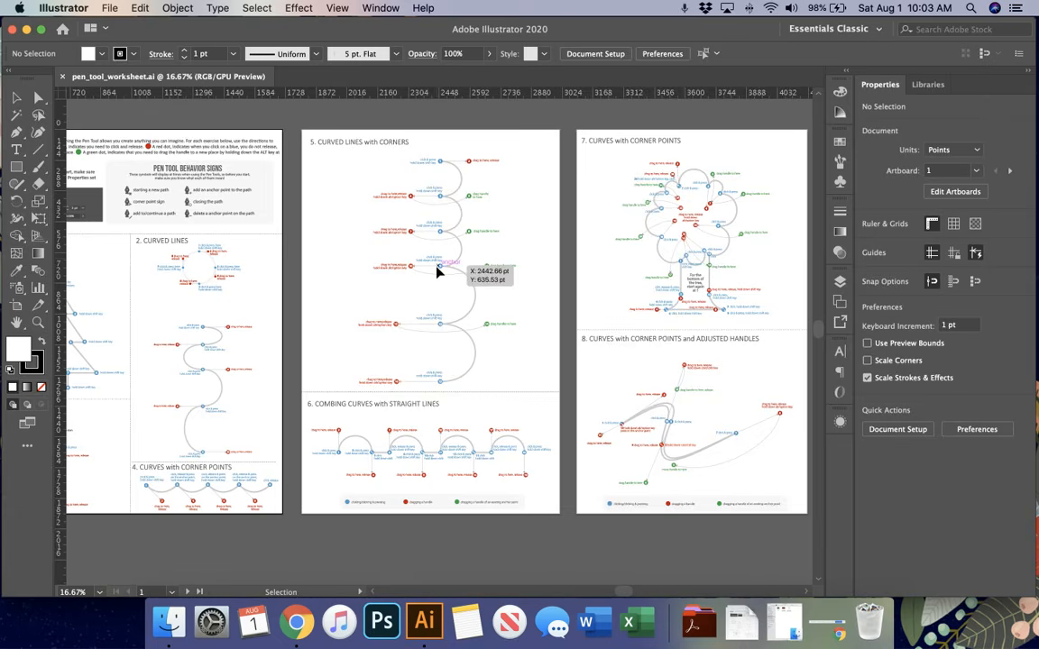
pyautogui.hscroll(-5, 436, 269)
pyautogui.hscroll(-1, 436, 273)
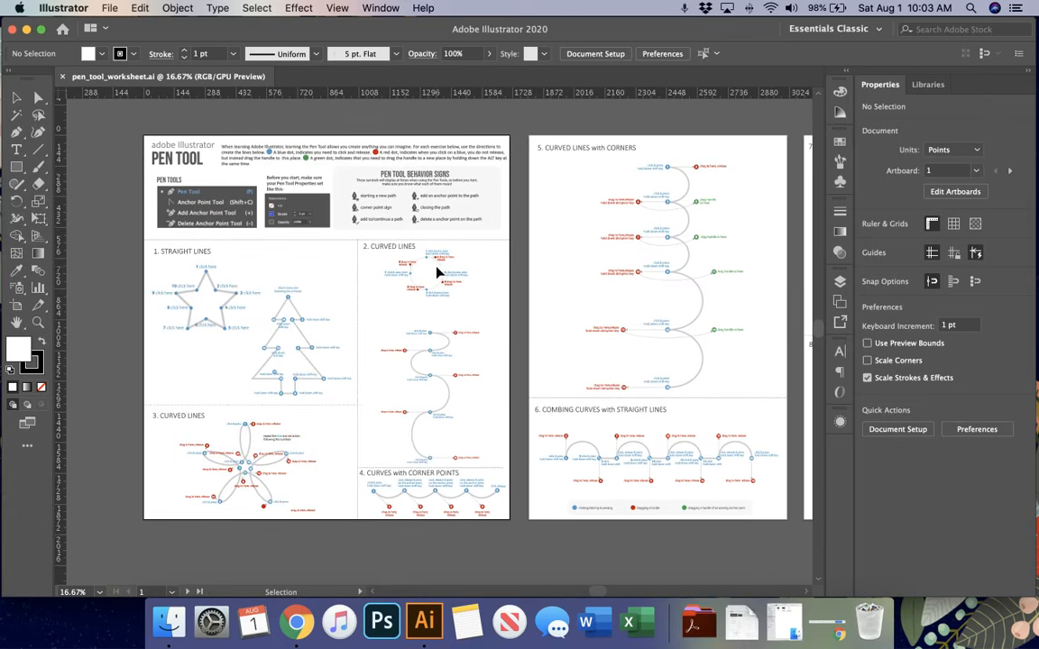
# Examine the blue, red and green dot instructions, the Pen tool reference boxes and the first exercises.
pyautogui.press('a')
pyautogui.scroll(2, 437, 272)
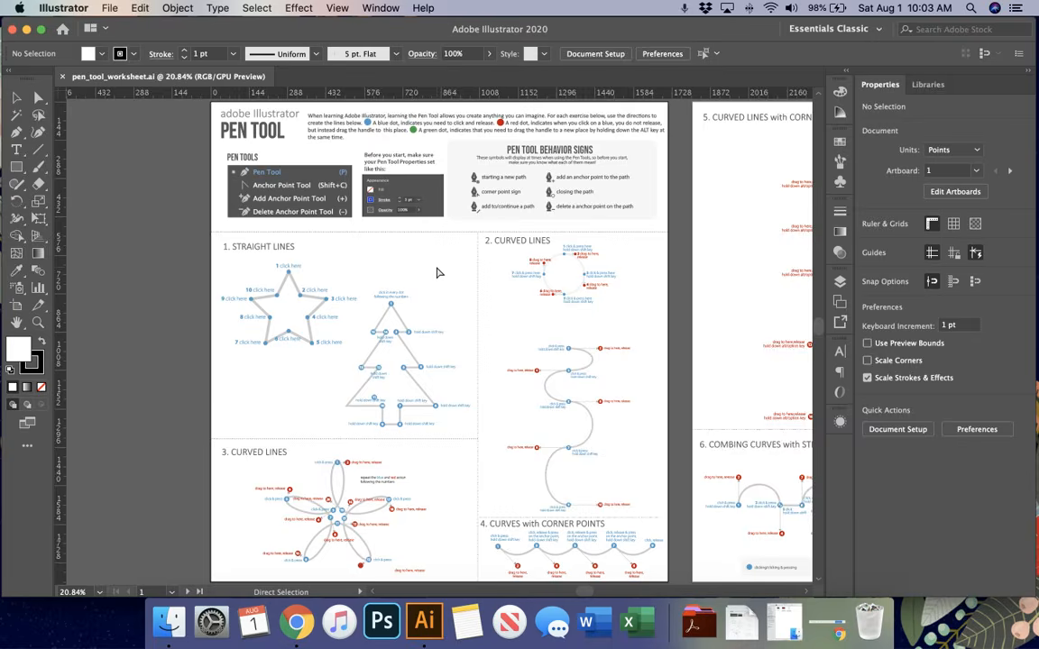
pyautogui.scroll(-3, 437, 272)
pyautogui.scroll(1, 436, 273)
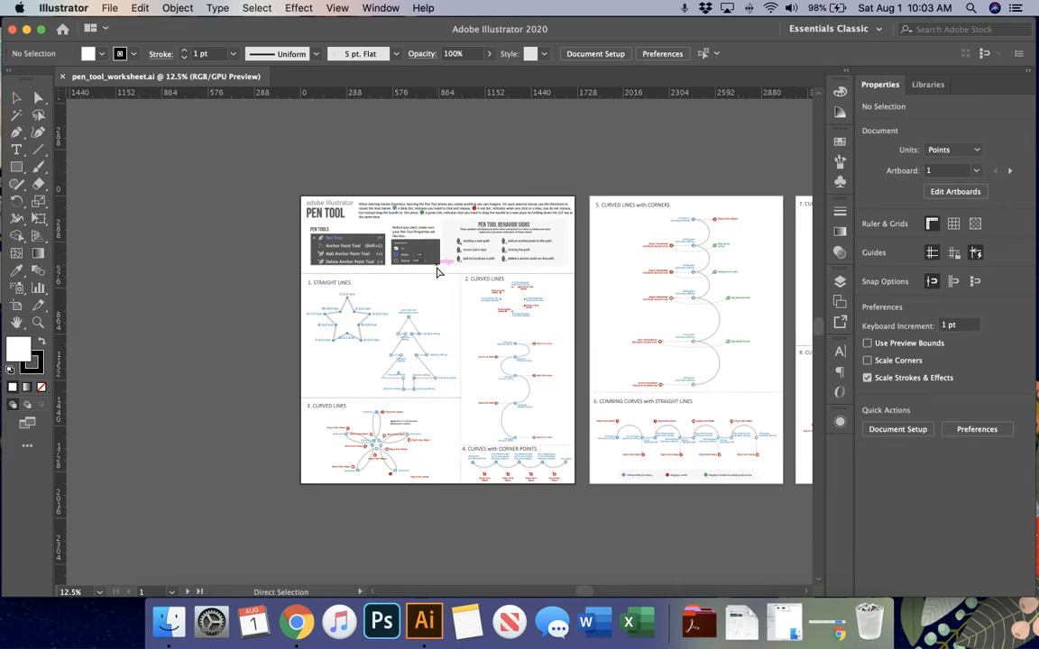
pyautogui.scroll(3, 436, 273)
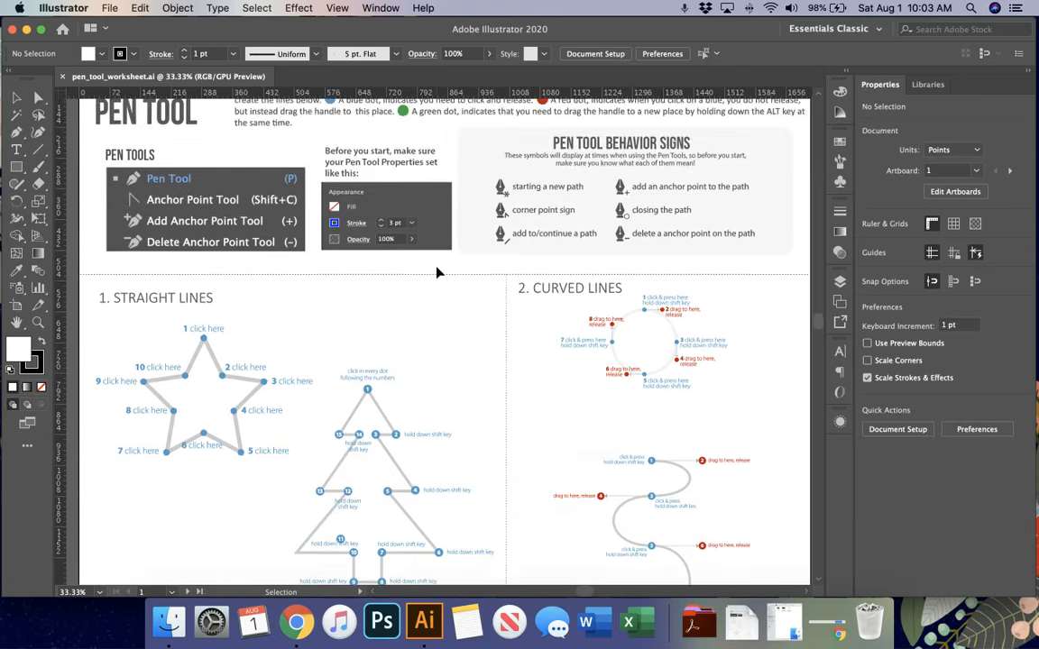
pyautogui.scroll(3, 436, 273)
pyautogui.hscroll(1, 436, 272)
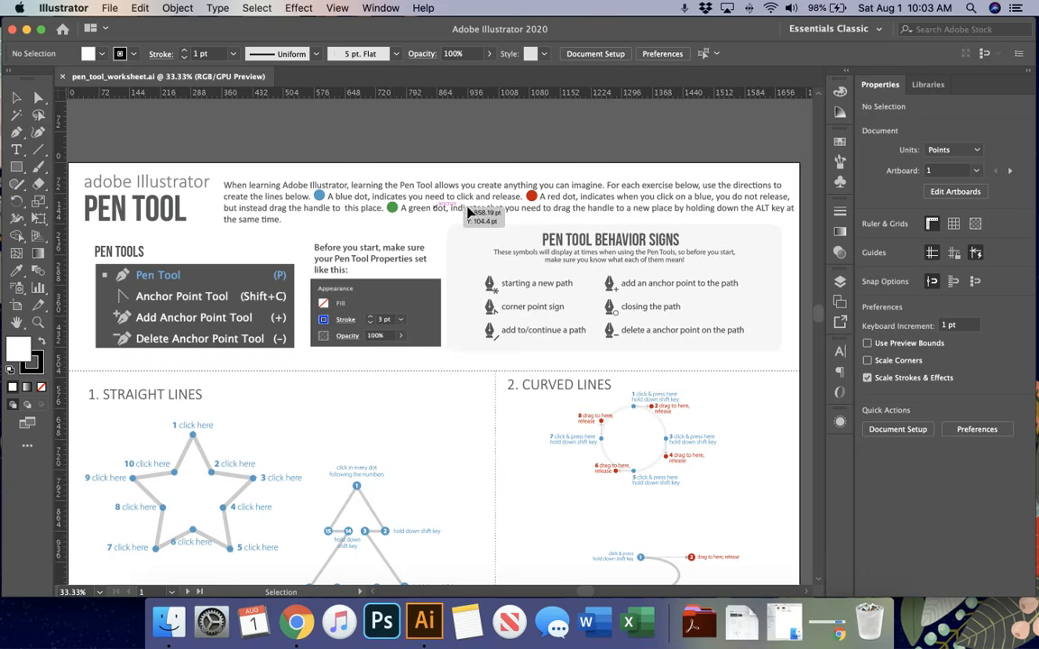
pyautogui.scroll(-4, 492, 291)
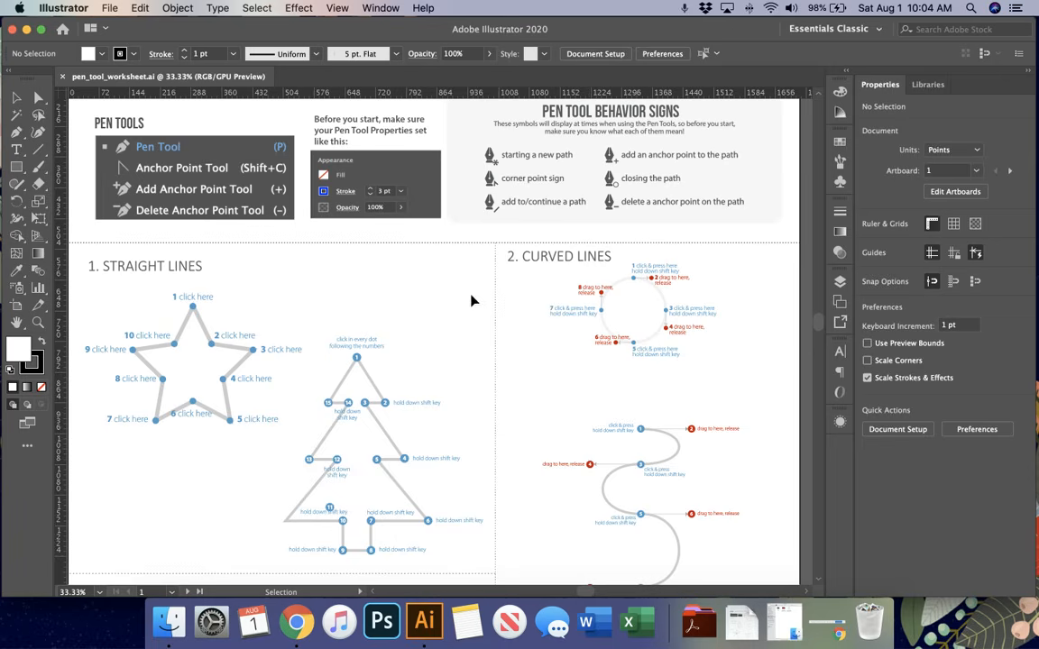
pyautogui.scroll(2, 366, 308)
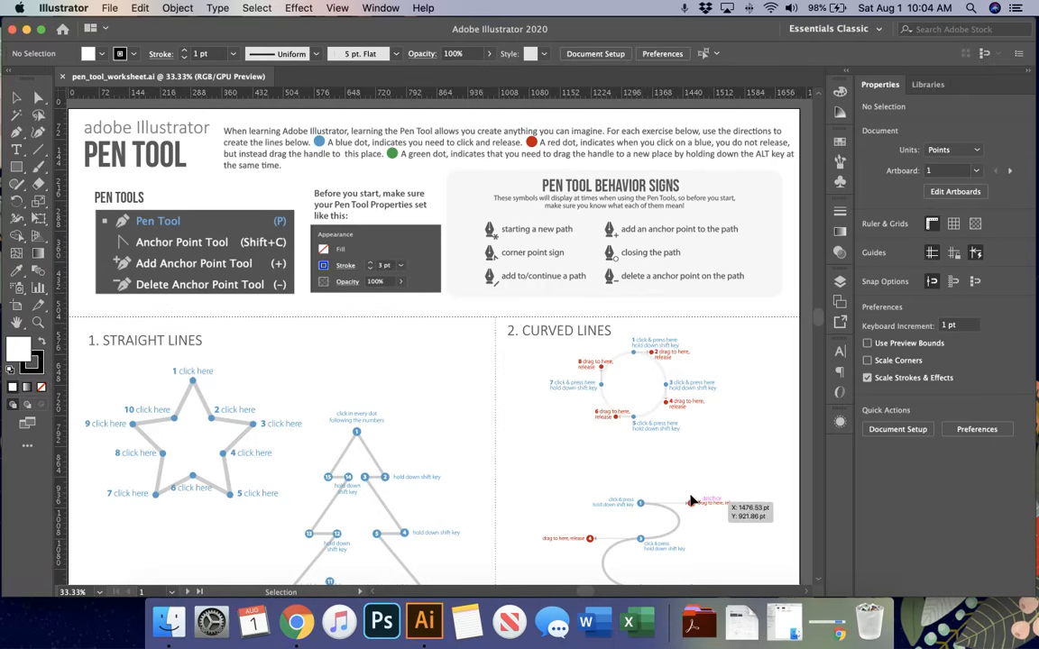
# Examine the handle directions in exercise 5, Curved Lines with Corners, and return to the introduction.
pyautogui.hscroll(5, 691, 458)
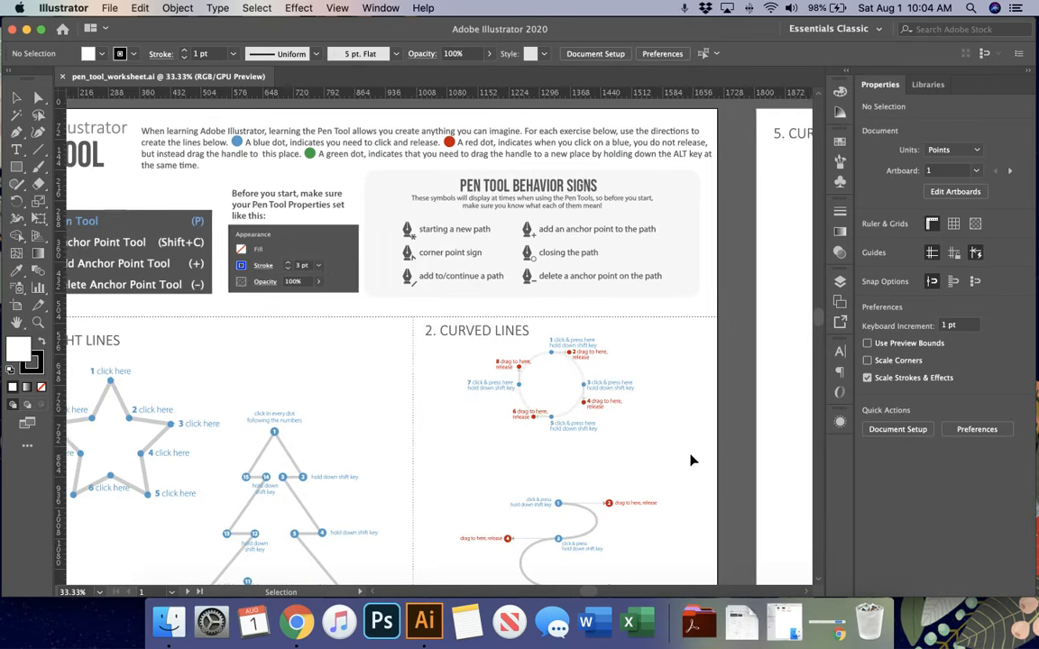
pyautogui.hscroll(20, 691, 461)
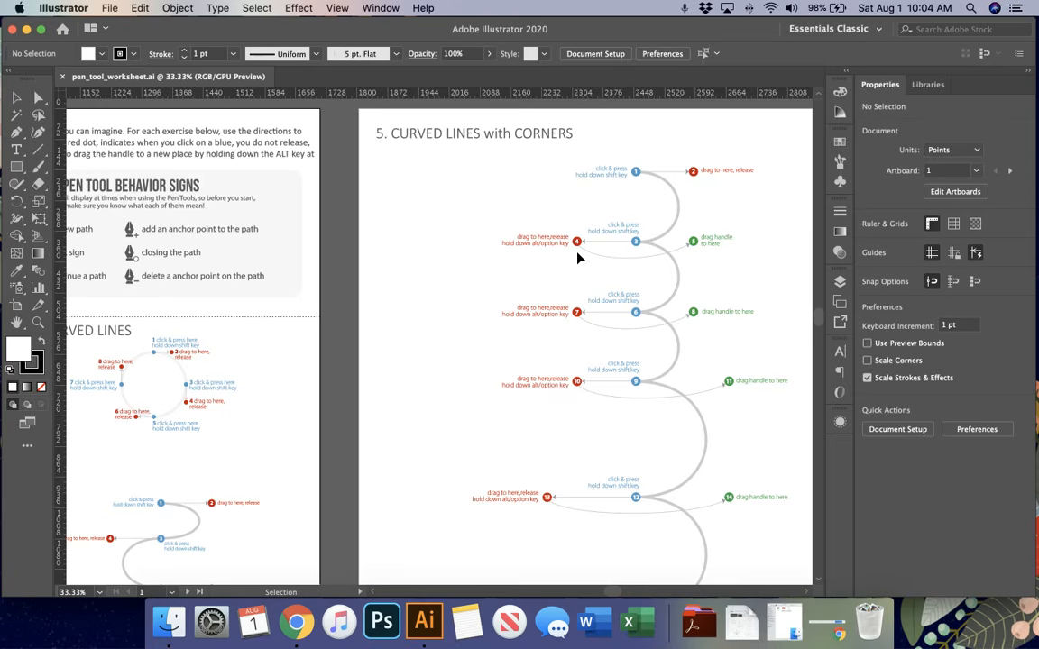
pyautogui.hscroll(-5, 251, 174)
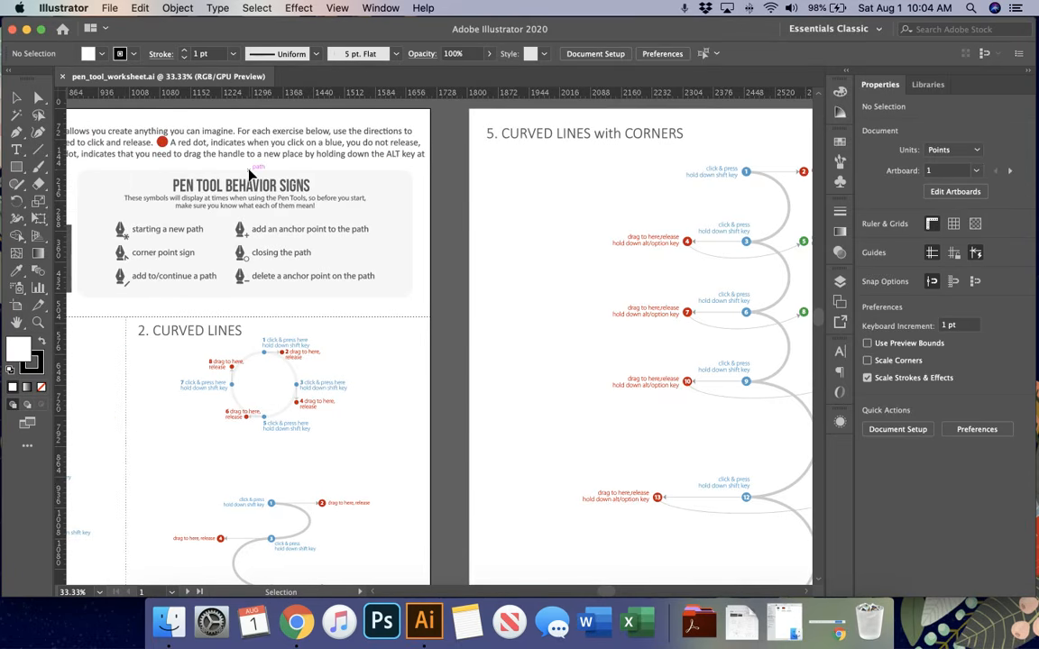
pyautogui.hscroll(-4, 250, 174)
pyautogui.hscroll(-2, 251, 174)
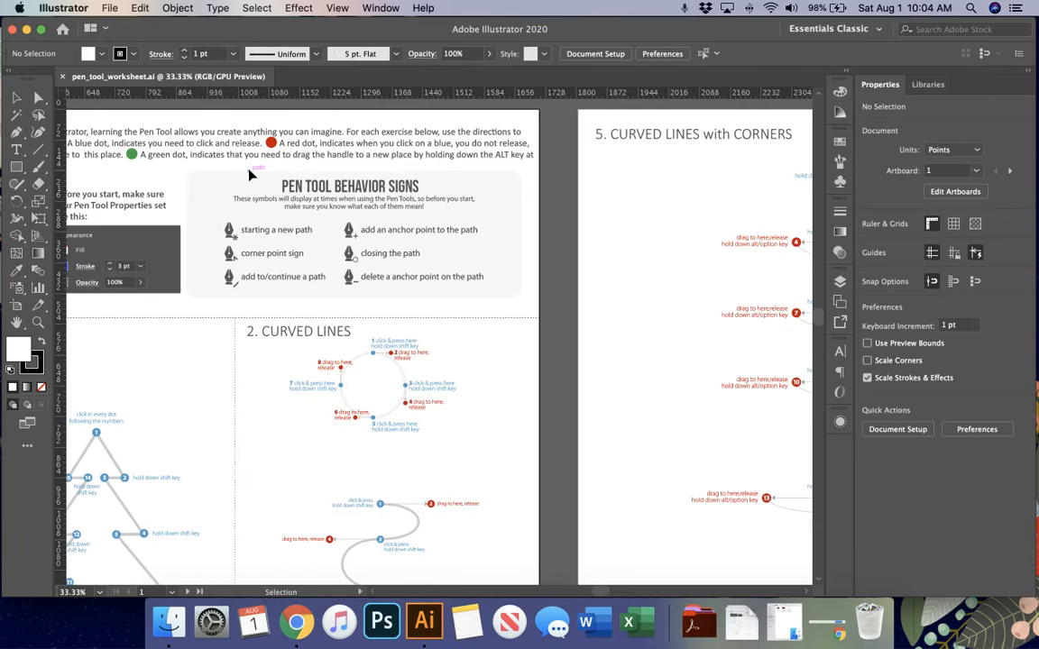
pyautogui.hscroll(-5, 285, 360)
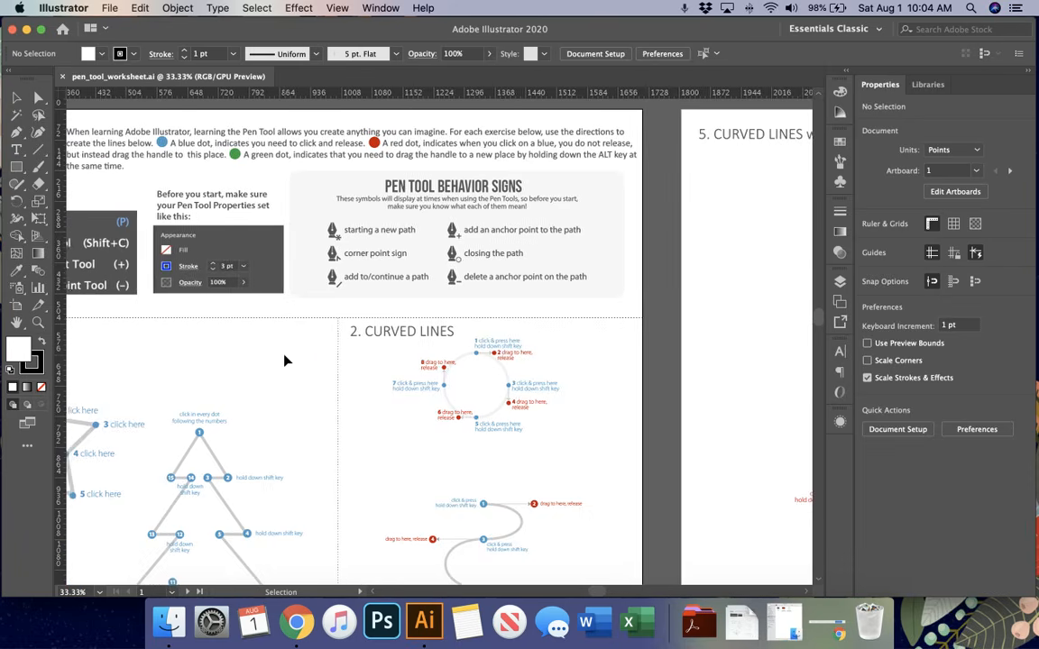
pyautogui.hscroll(-5, 285, 360)
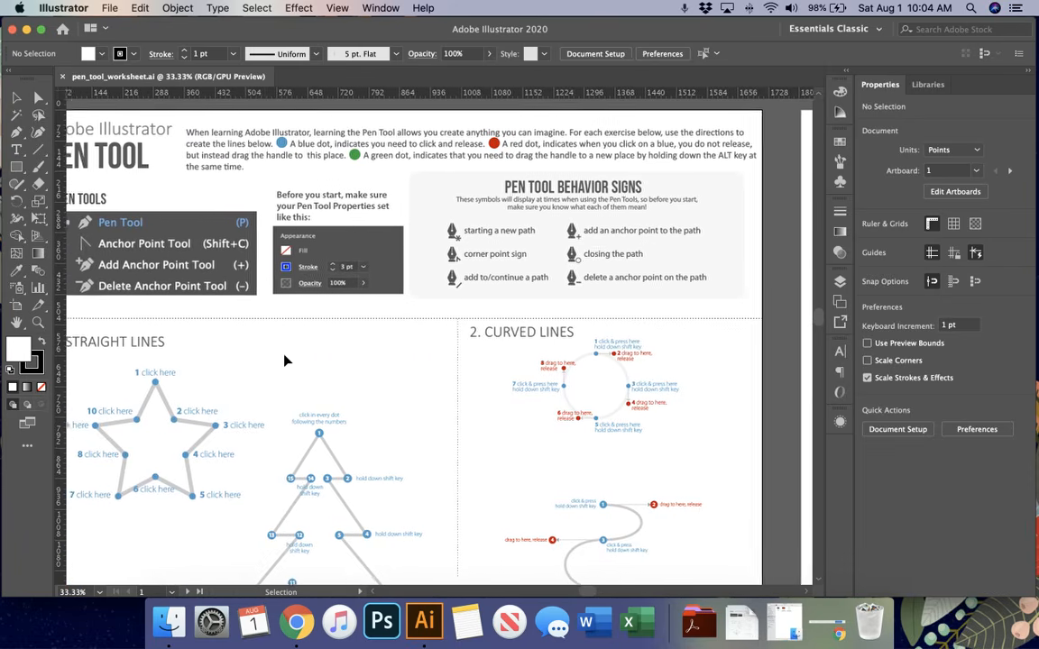
# Draw a short practice path with the Pen tool above the tree exercise and delete it.
pyautogui.click(17, 133)
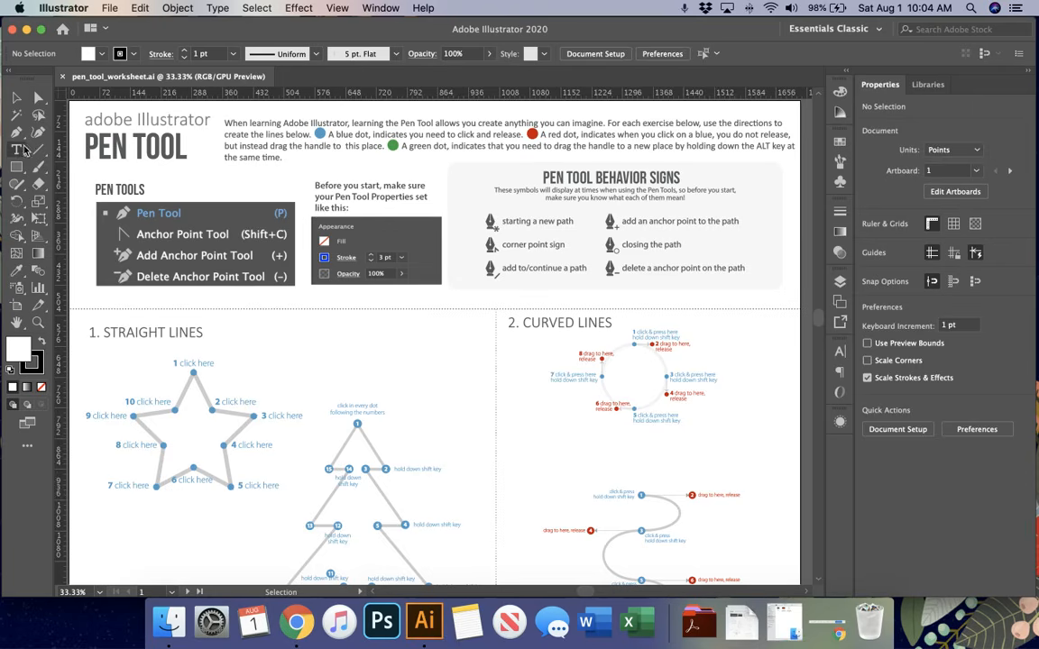
pyautogui.click(18, 132)
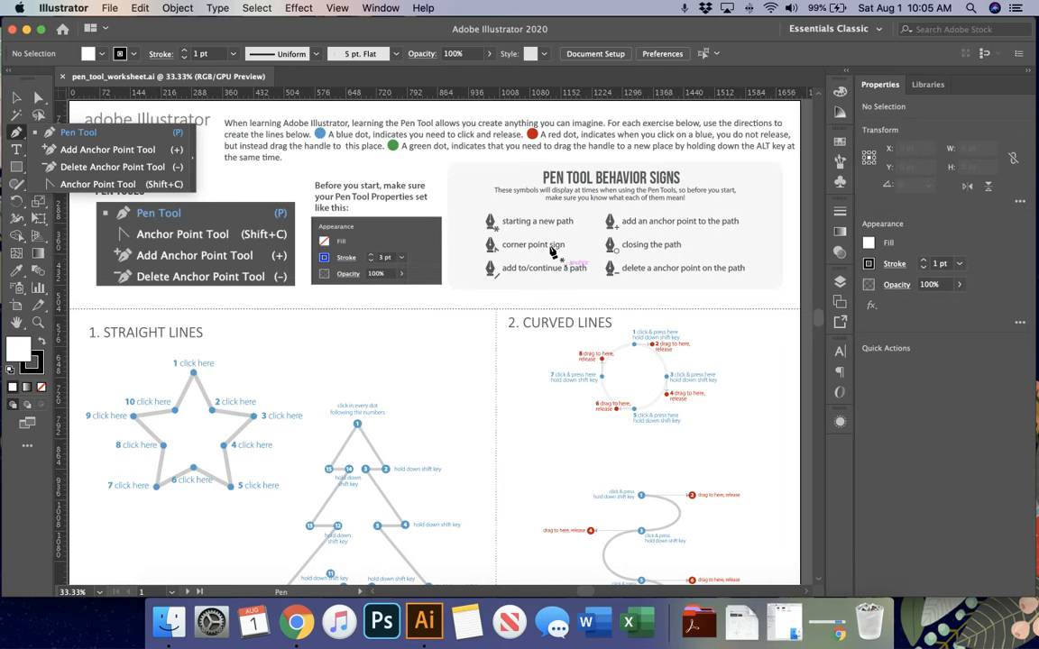
pyautogui.click(385, 340)
pyautogui.click(459, 396)
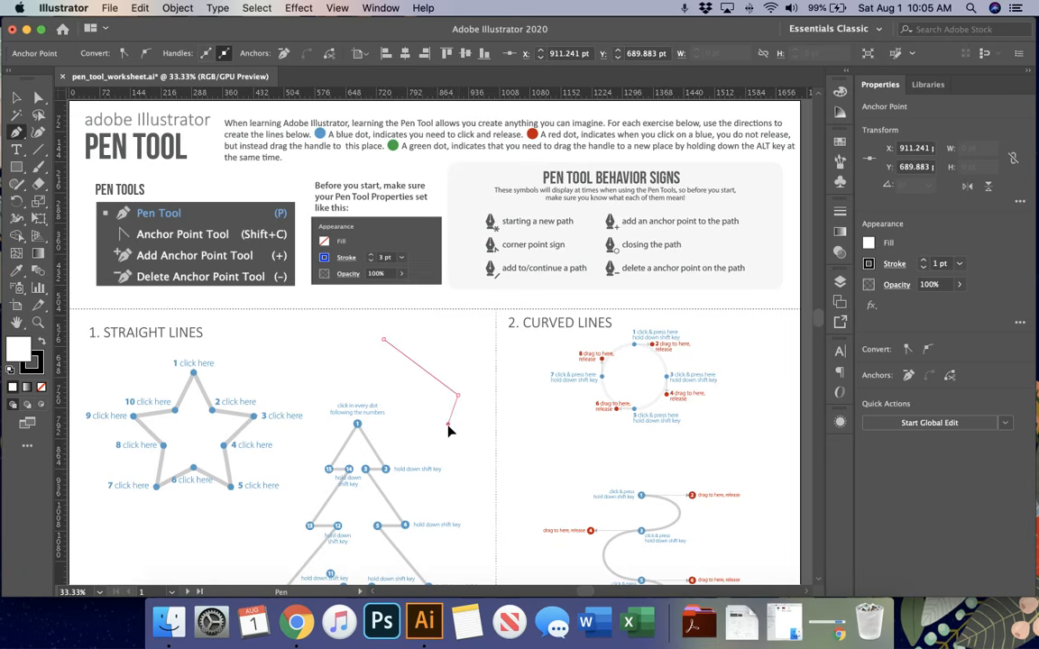
pyautogui.click(478, 374)
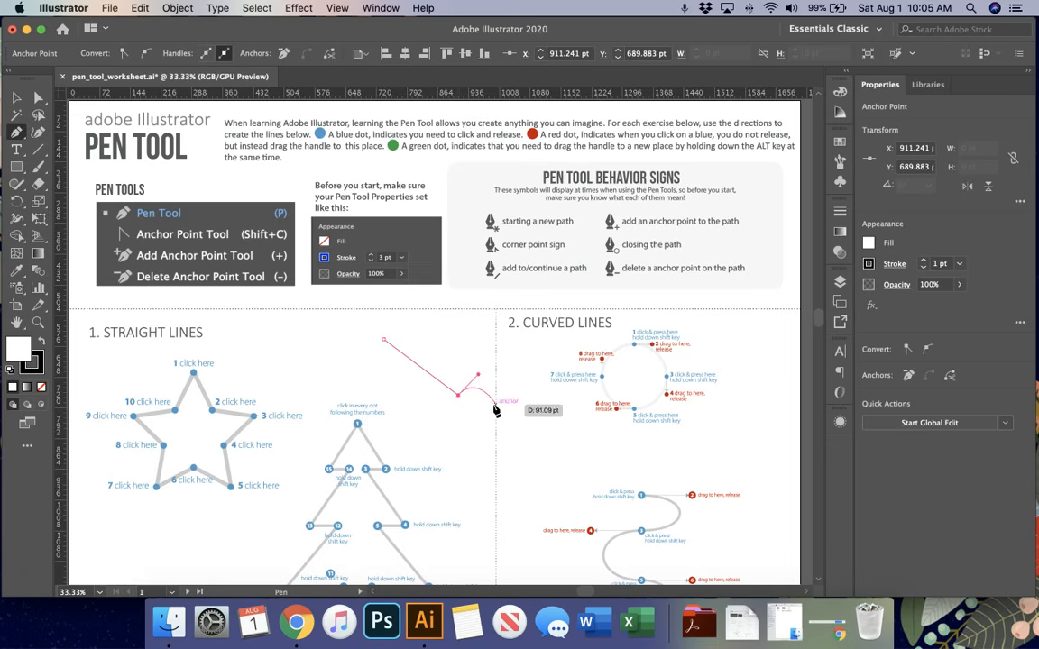
pyautogui.click(427, 372)
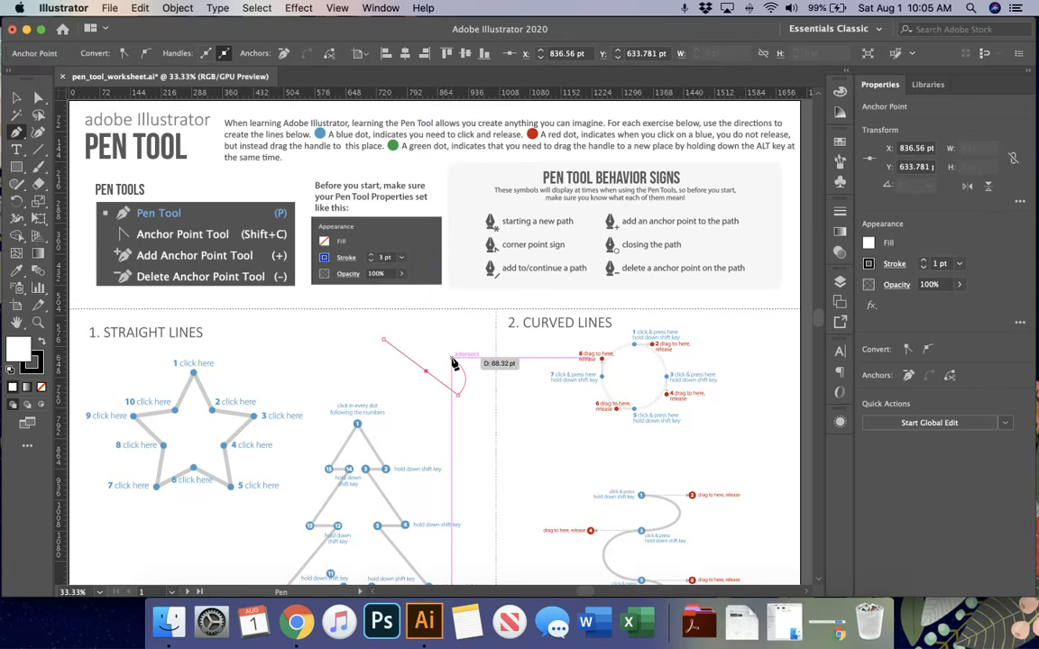
pyautogui.press('Escape')
pyautogui.press('Delete')
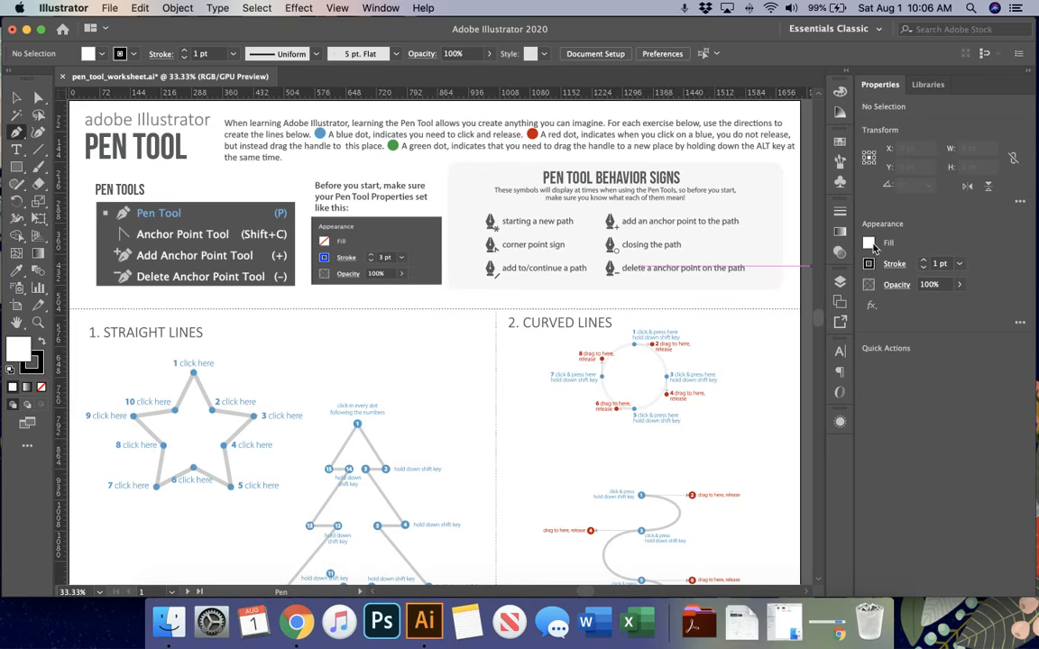
# Set the Pen tool's appearance to no fill and a 3 pt stroke coloured with Linear Gradient 2.
pyautogui.click(868, 244)
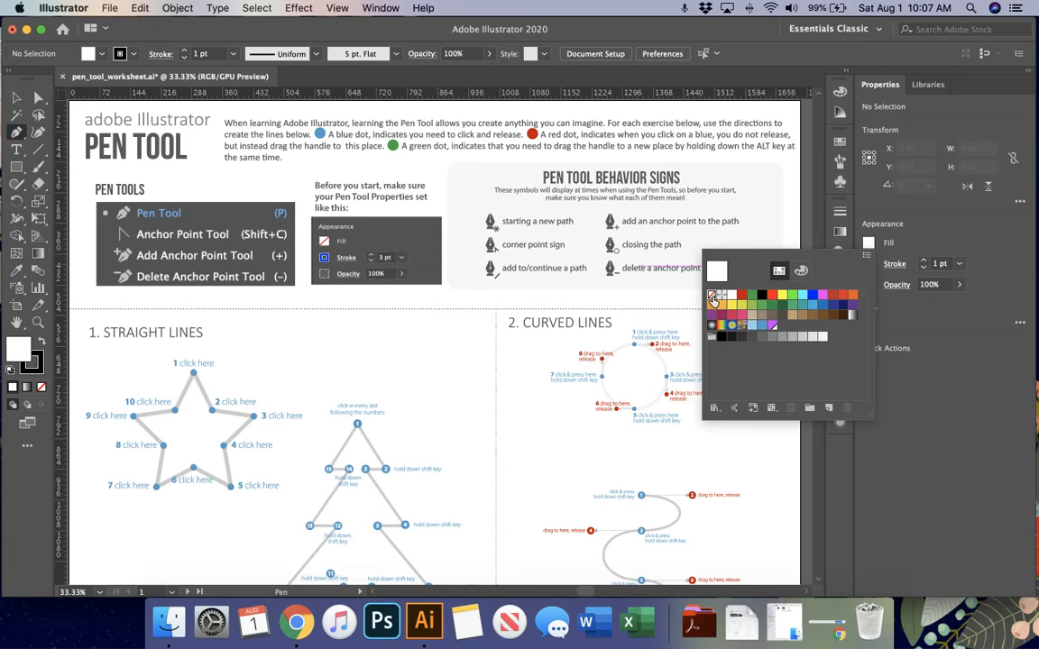
pyautogui.click(712, 296)
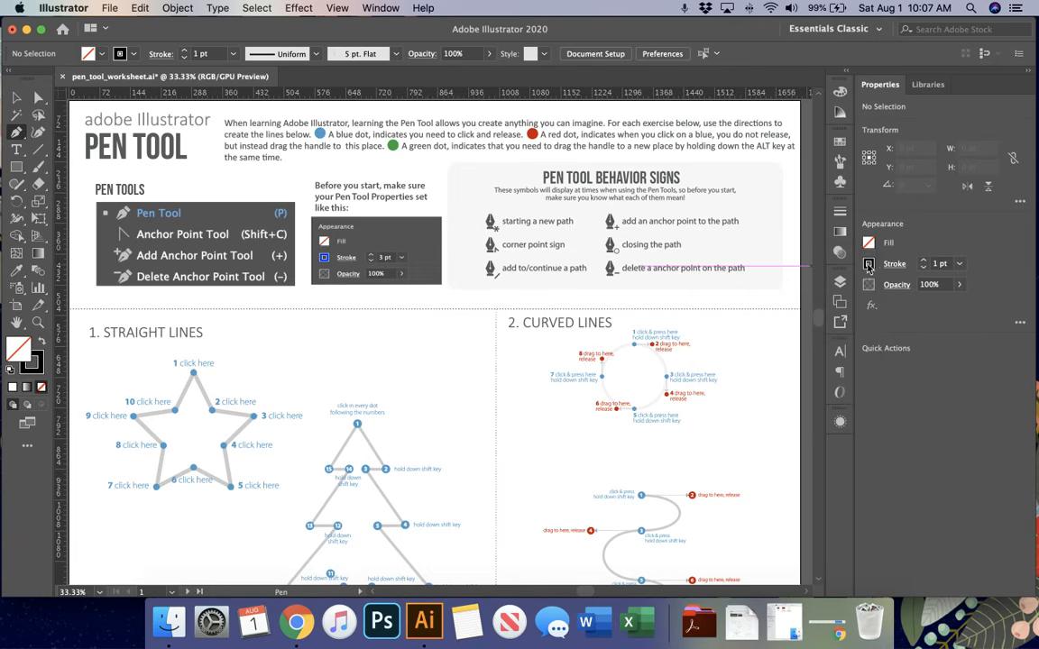
pyautogui.click(868, 264)
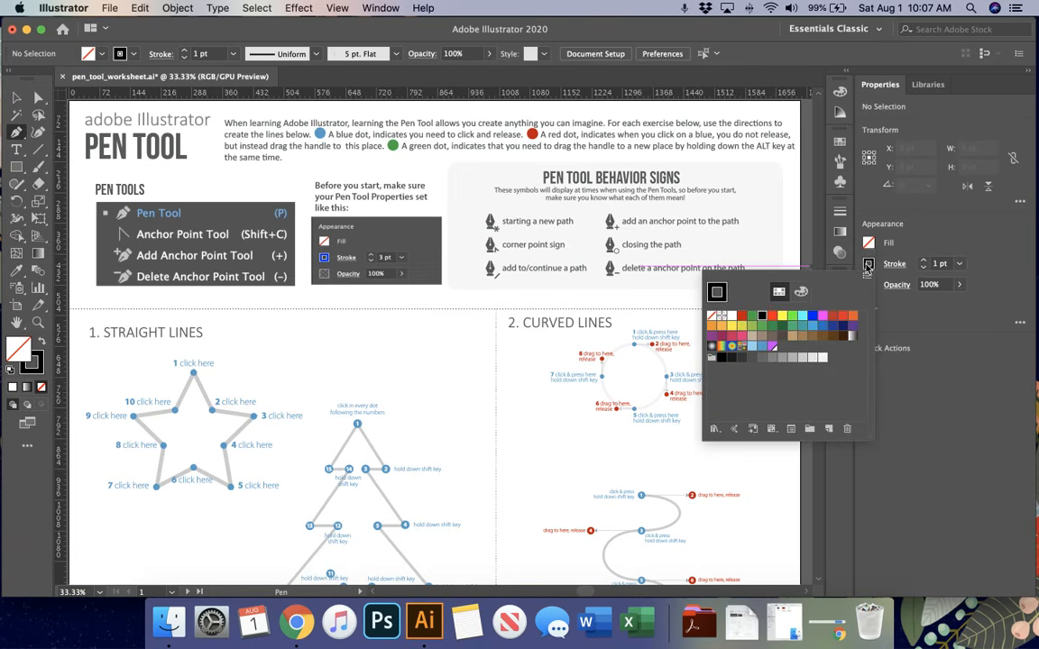
pyautogui.click(722, 348)
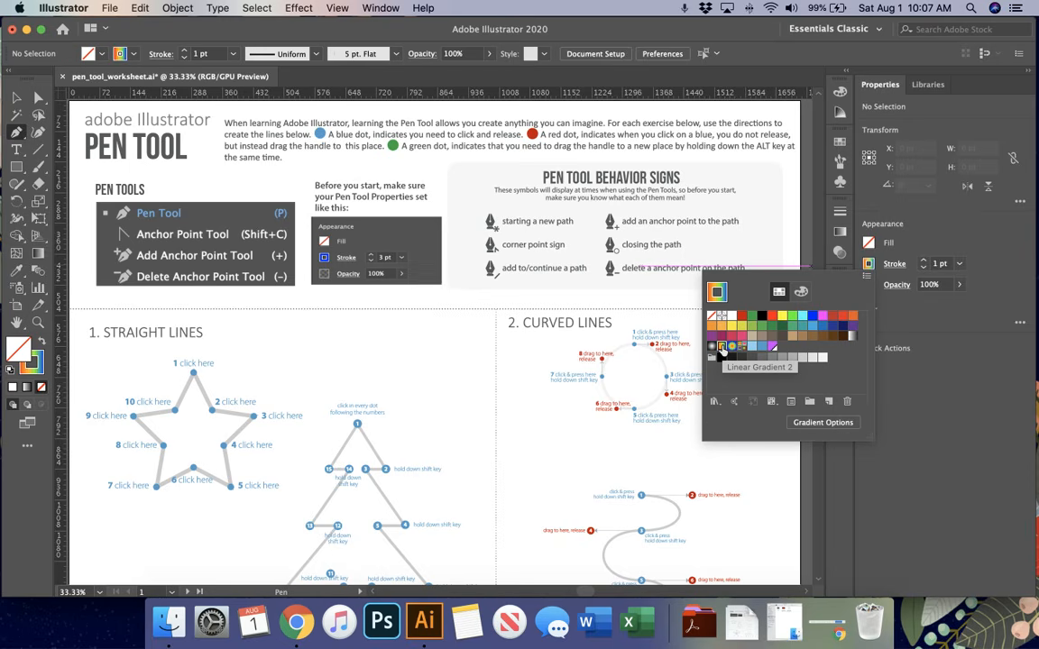
pyautogui.click(922, 261)
pyautogui.click(922, 261)
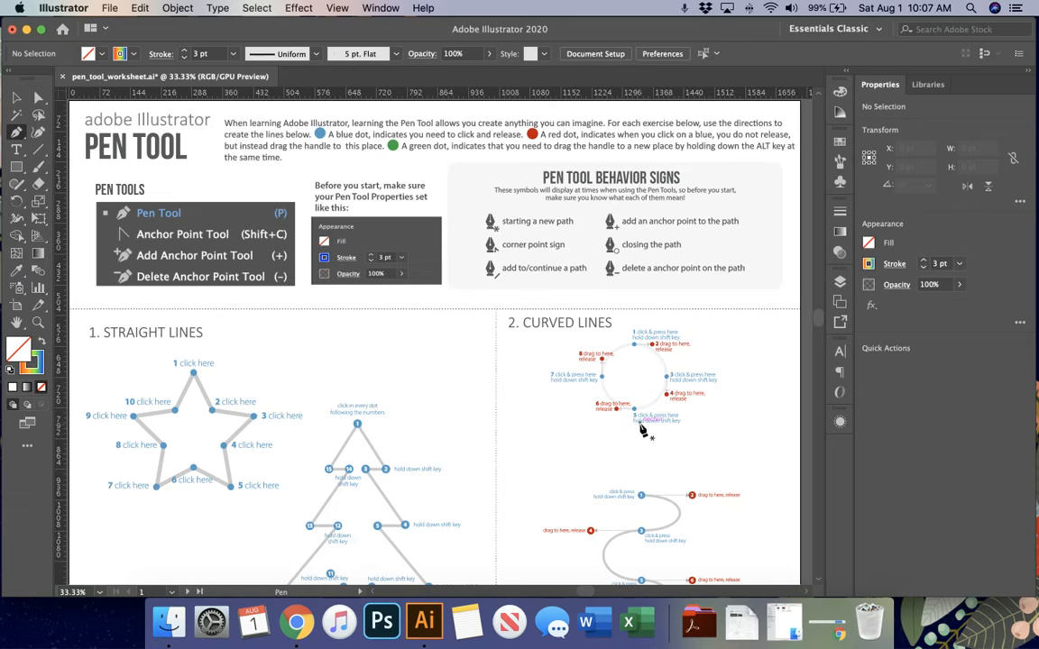
# Check the document's layers to see which one is active for drawing and which is locked.
pyautogui.scroll(-2, 174, 395)
pyautogui.hscroll(-2, 175, 395)
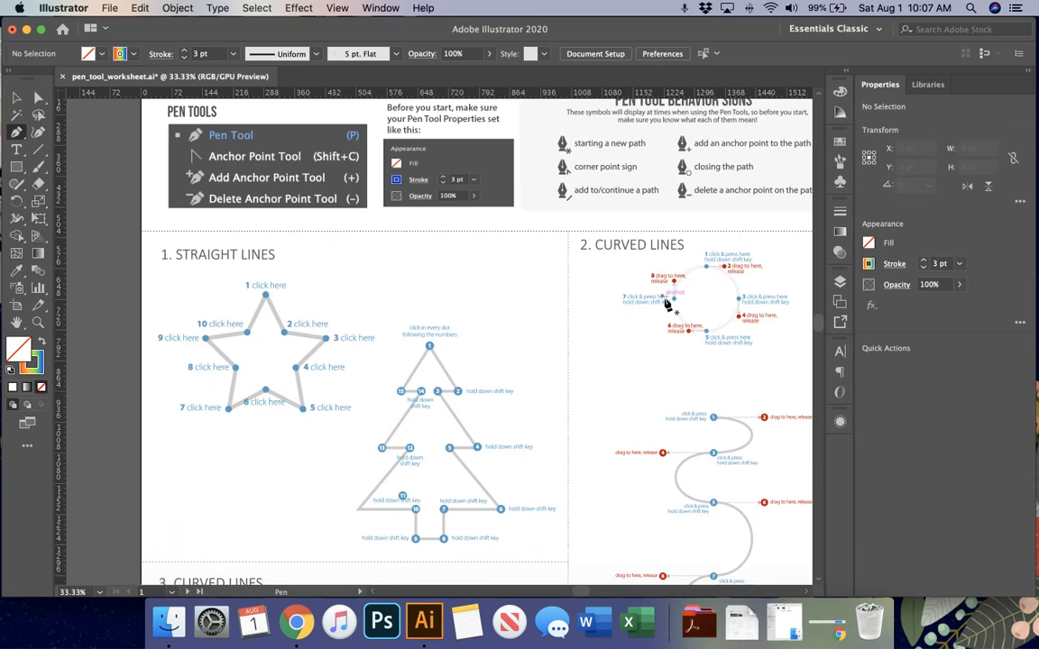
pyautogui.click(840, 283)
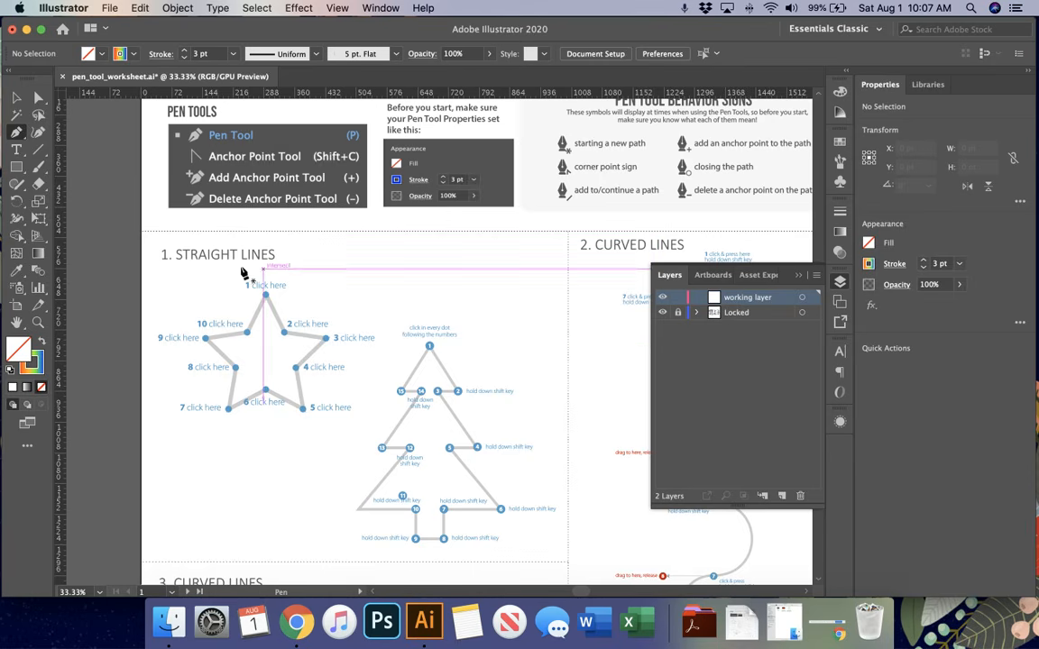
pyautogui.click(17, 98)
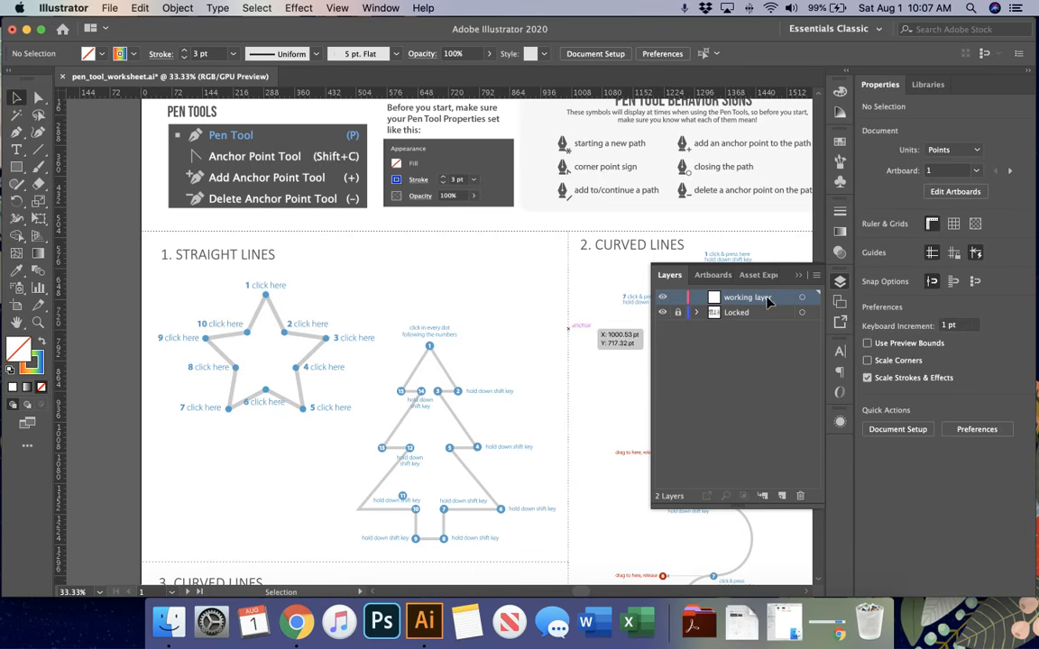
pyautogui.click(799, 276)
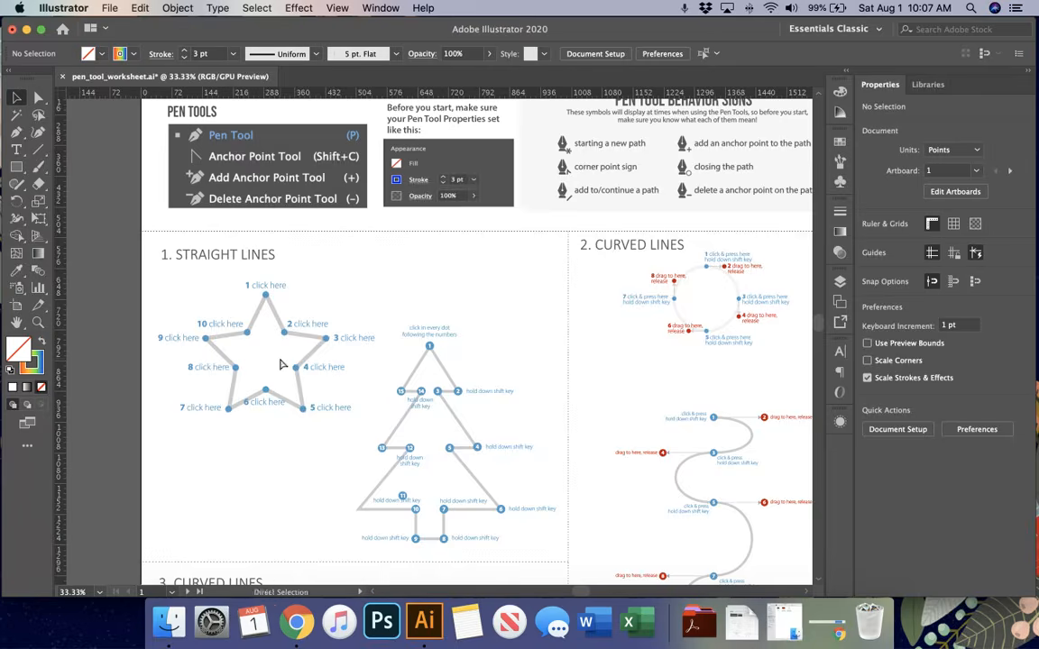
# With the Pen tool, trace the star in exercise 1 with straight segments from point 1 to point 5.
pyautogui.press('super+equal')
pyautogui.scroll(-3, 279, 364)
pyautogui.hscroll(-4, 279, 364)
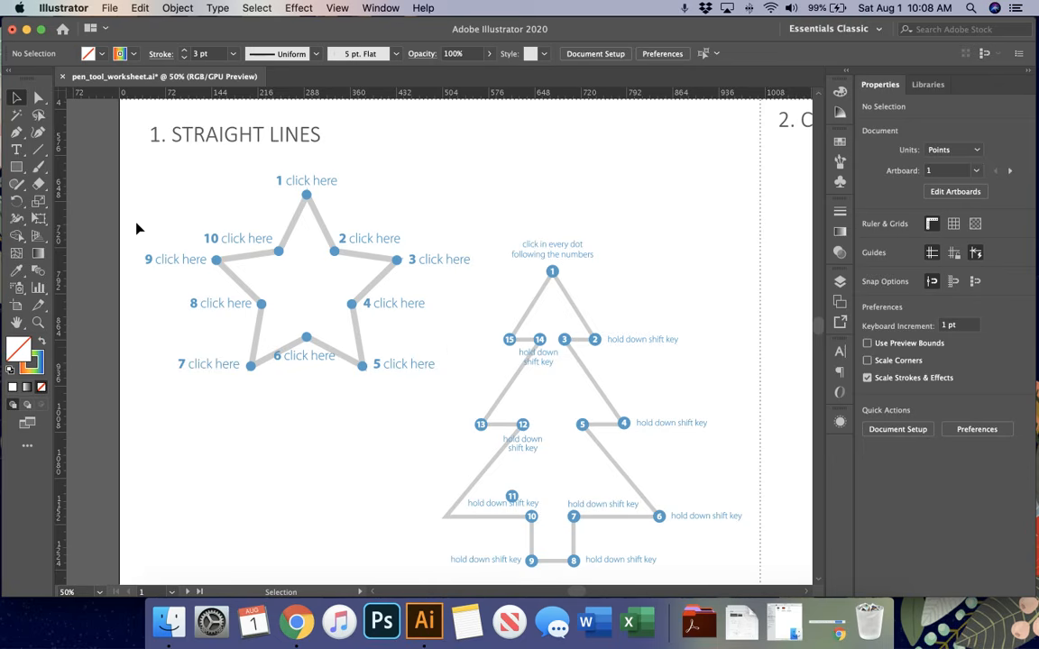
pyautogui.click(17, 132)
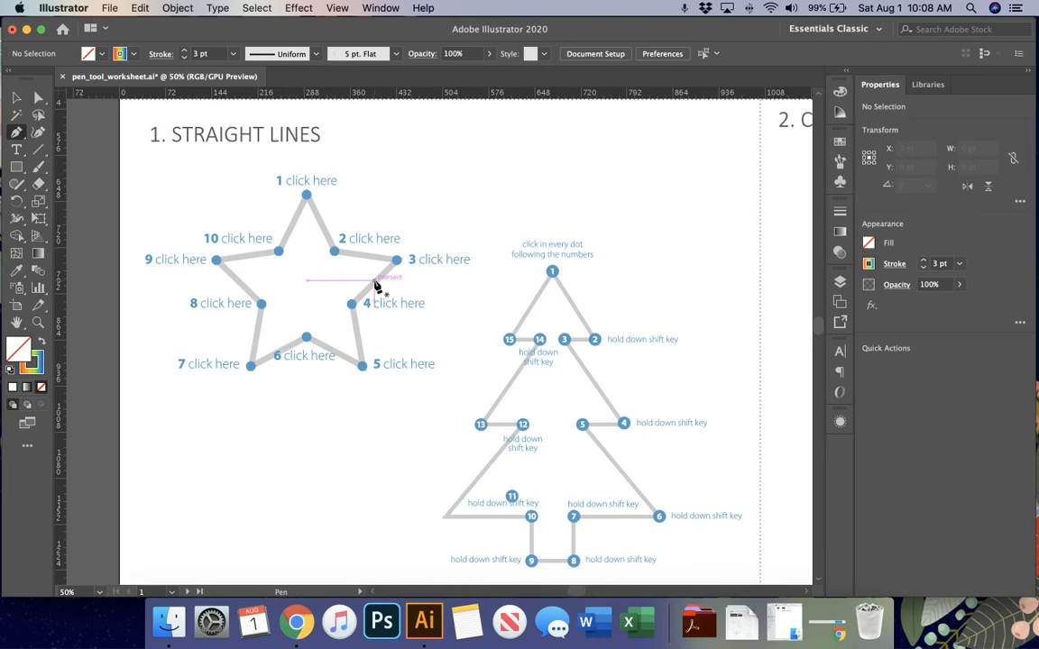
pyautogui.click(306, 195)
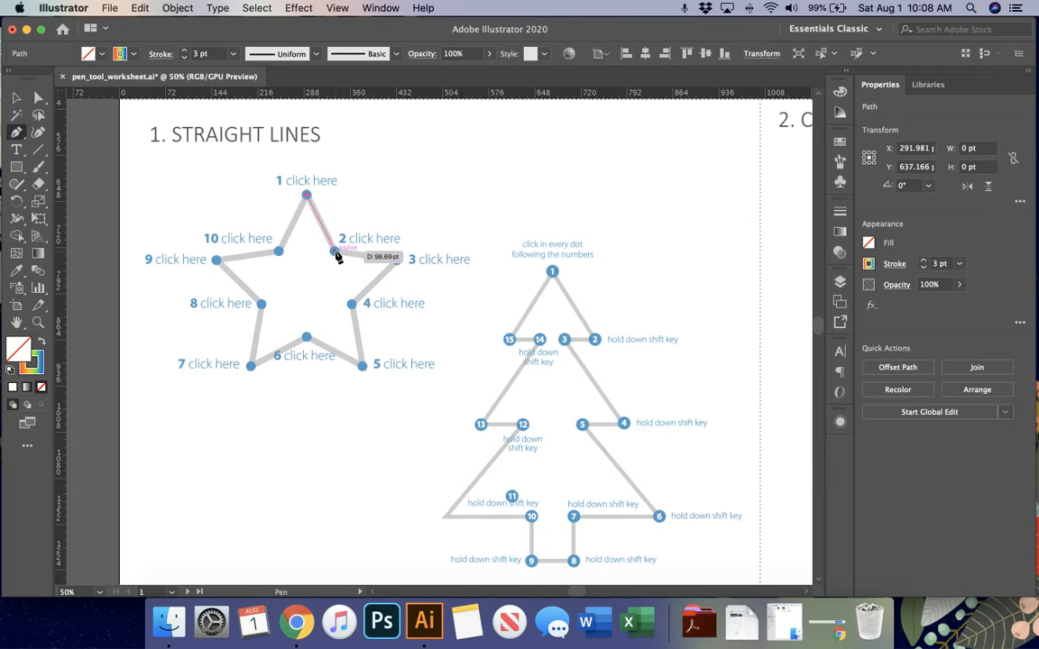
pyautogui.click(335, 252)
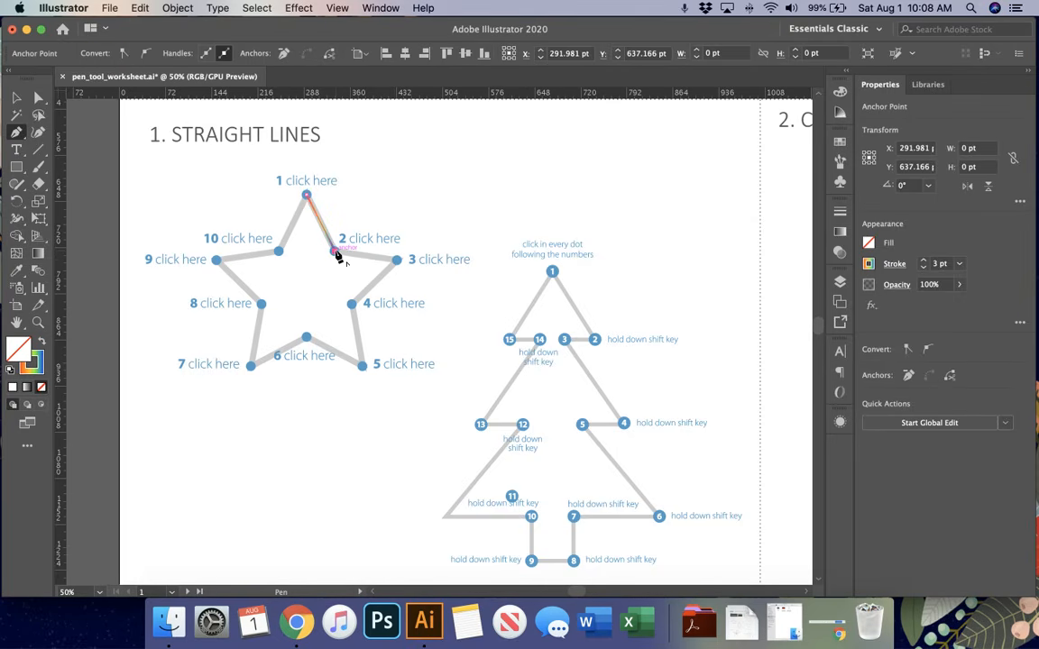
pyautogui.click(398, 261)
pyautogui.click(352, 304)
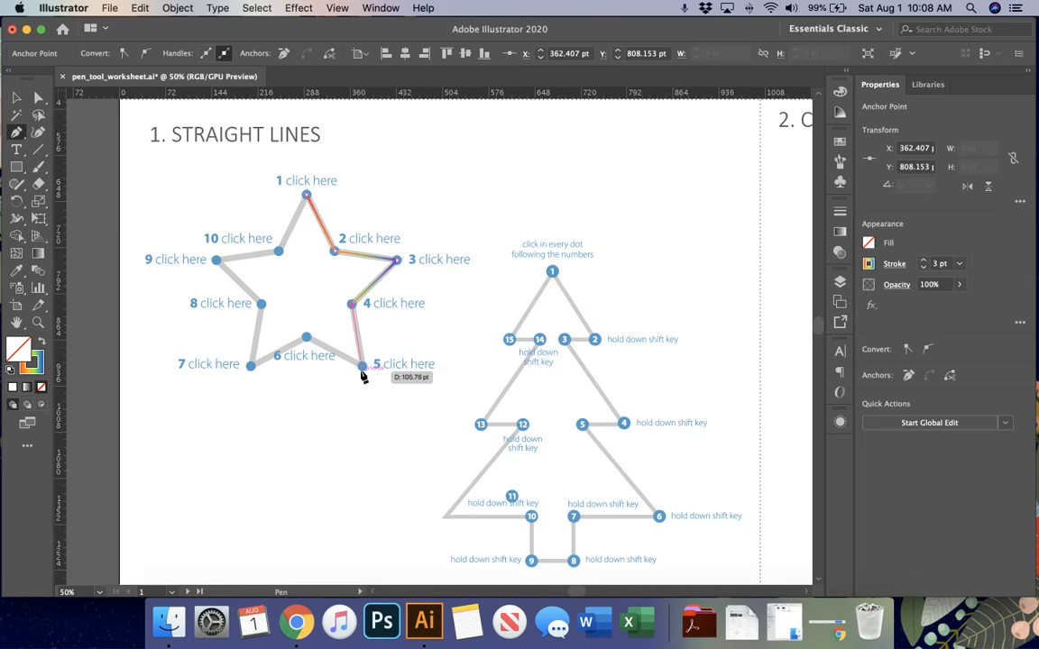
pyautogui.click(363, 367)
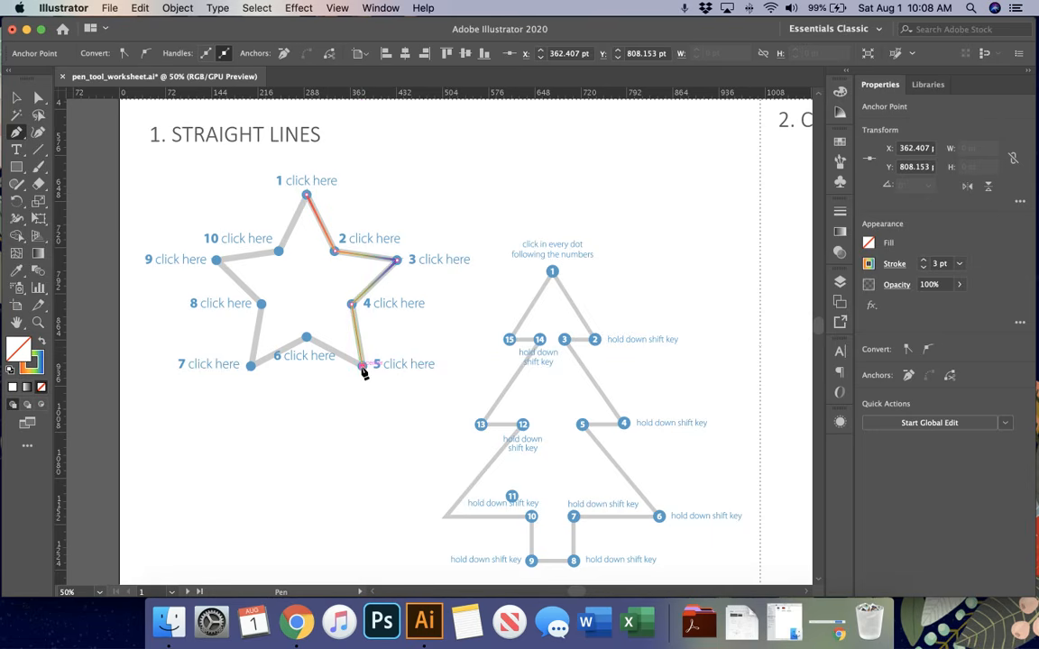
# Continue the star path through points 6 to 10 and close it at point 1.
pyautogui.click(307, 338)
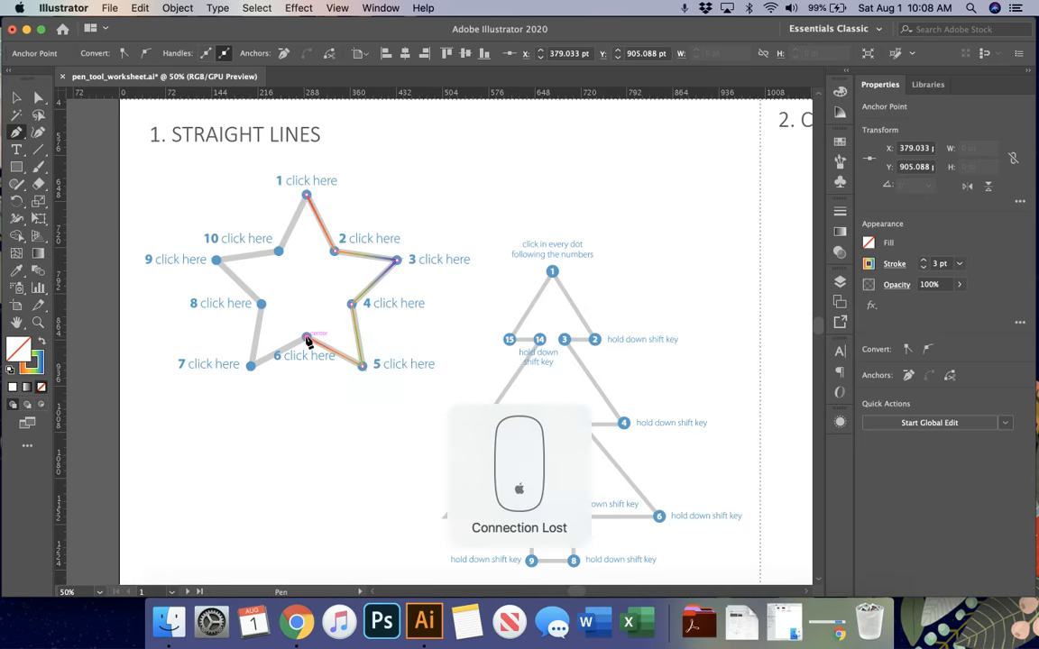
pyautogui.click(251, 368)
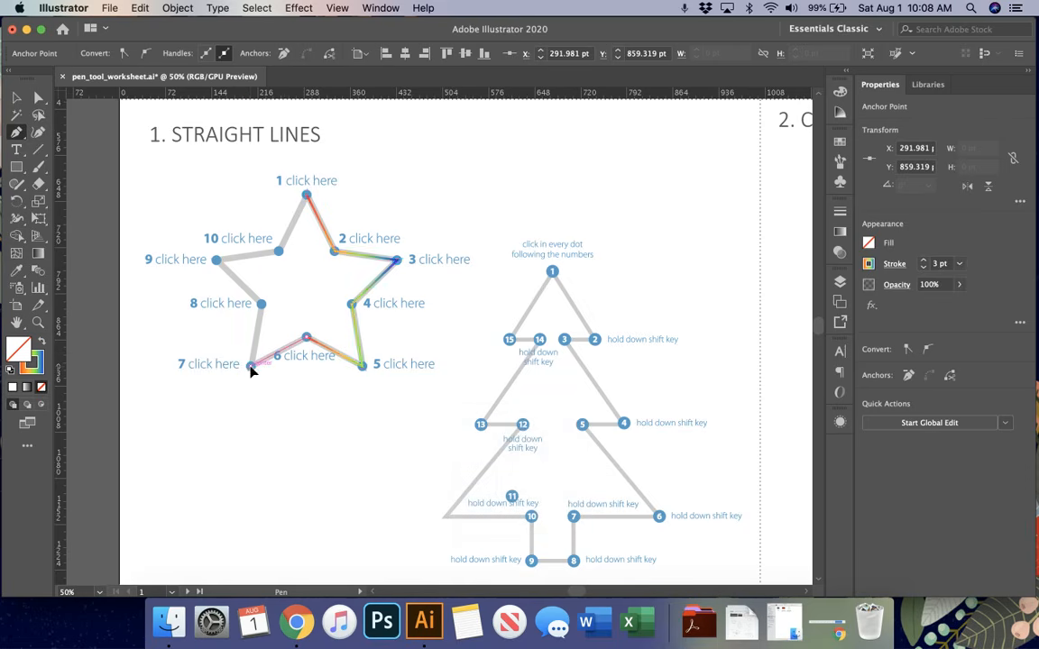
pyautogui.click(260, 304)
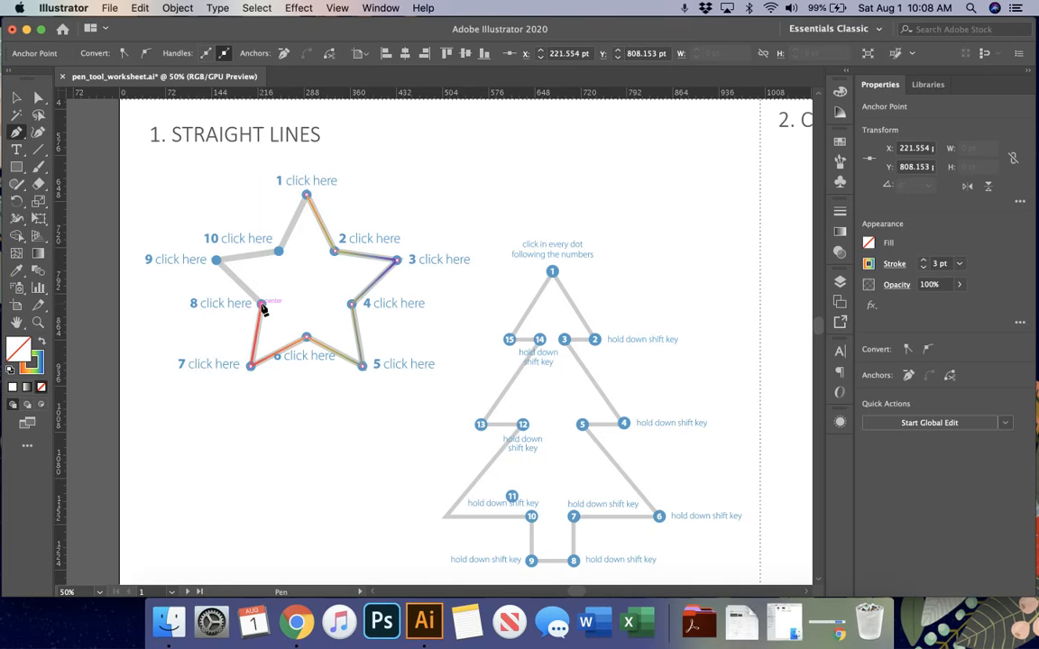
pyautogui.click(217, 261)
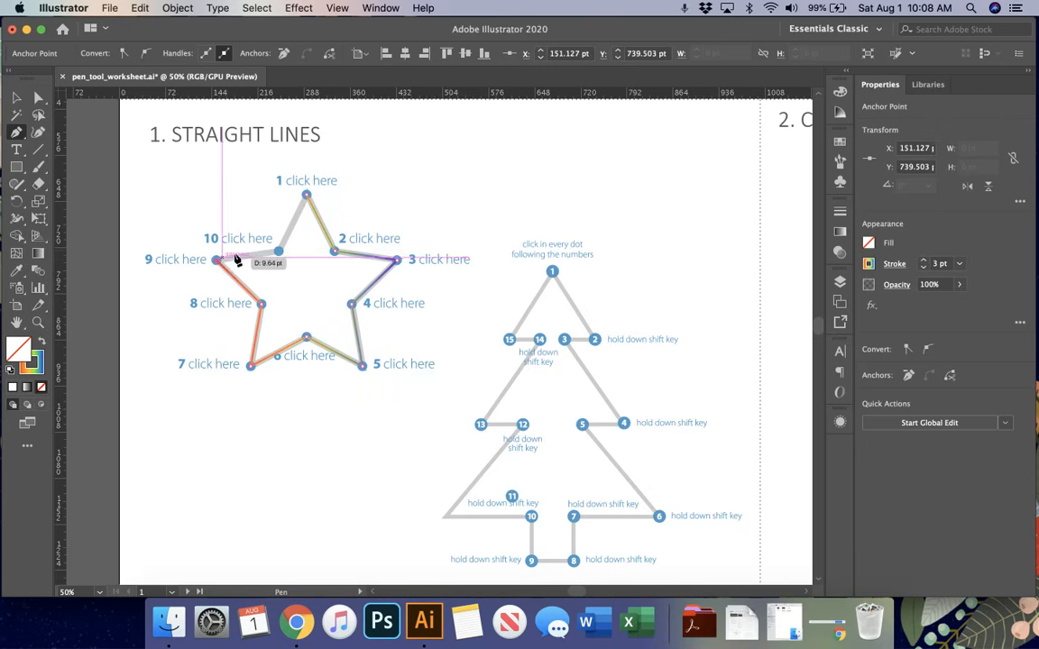
pyautogui.click(278, 255)
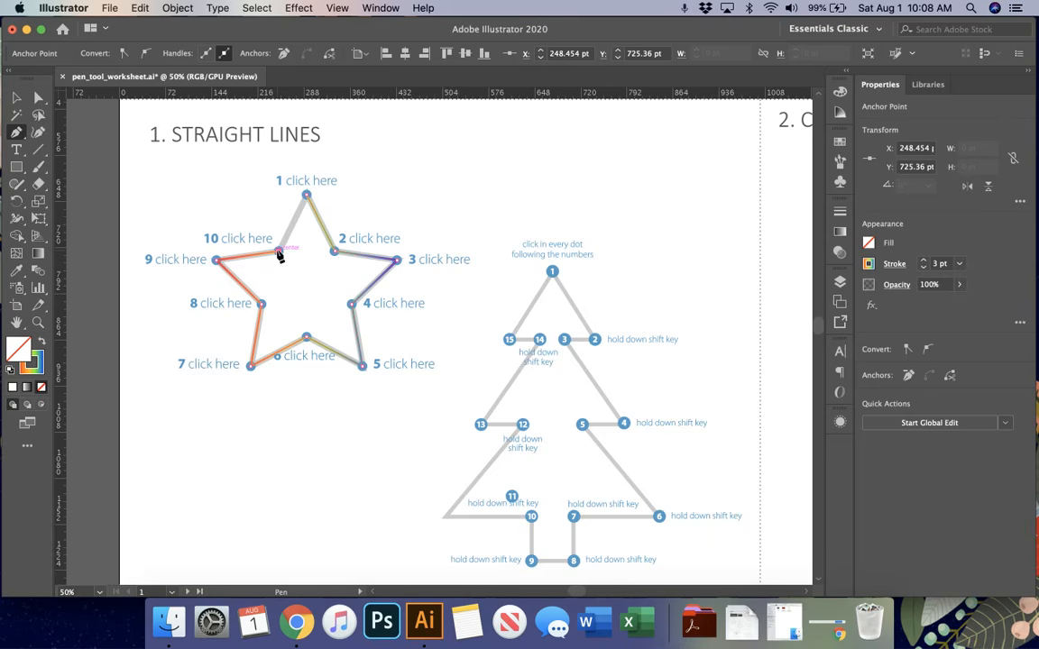
pyautogui.click(307, 195)
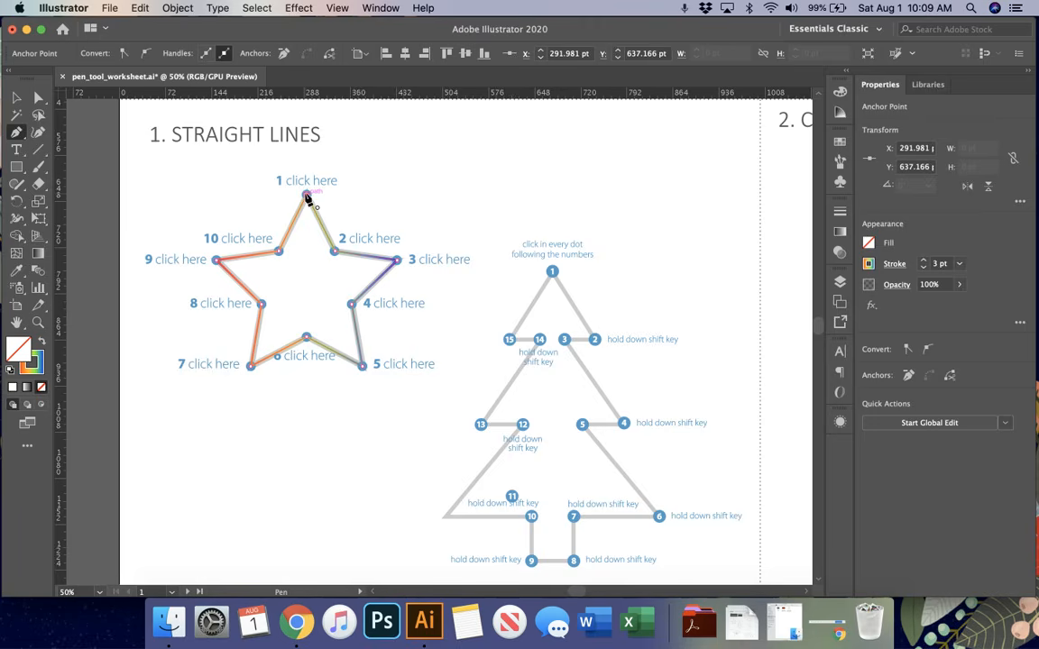
# Examine the worksheet's Pen tool behavior signs and compare them with the pointer over the closed star's anchor points.
pyautogui.press('super+minus')
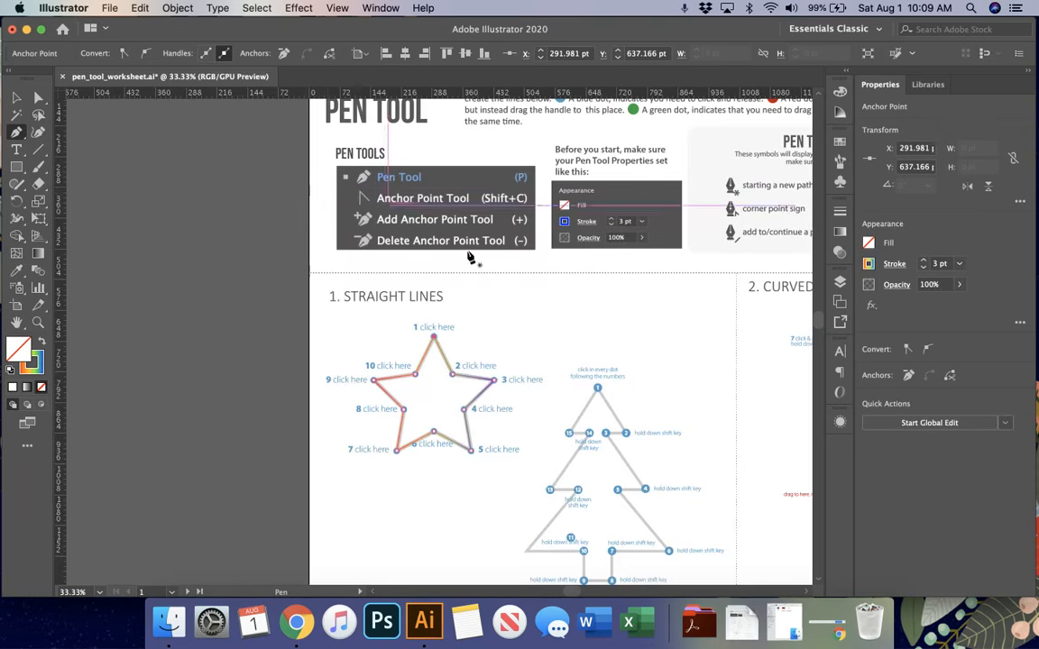
pyautogui.hscroll(5, 492, 271)
pyautogui.scroll(1, 491, 270)
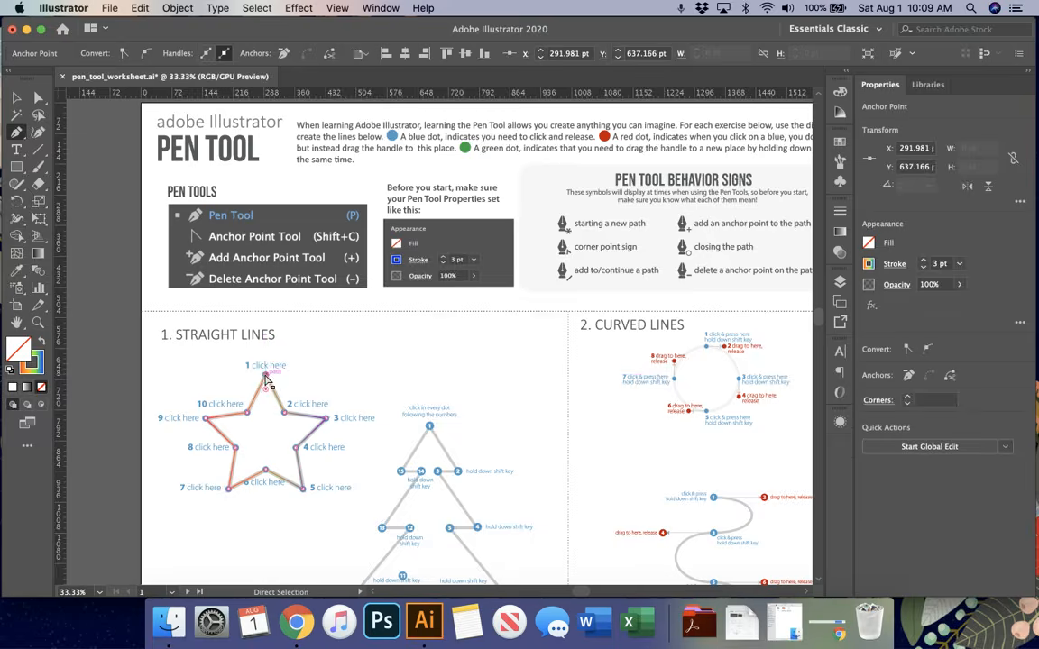
pyautogui.press('super+equal')
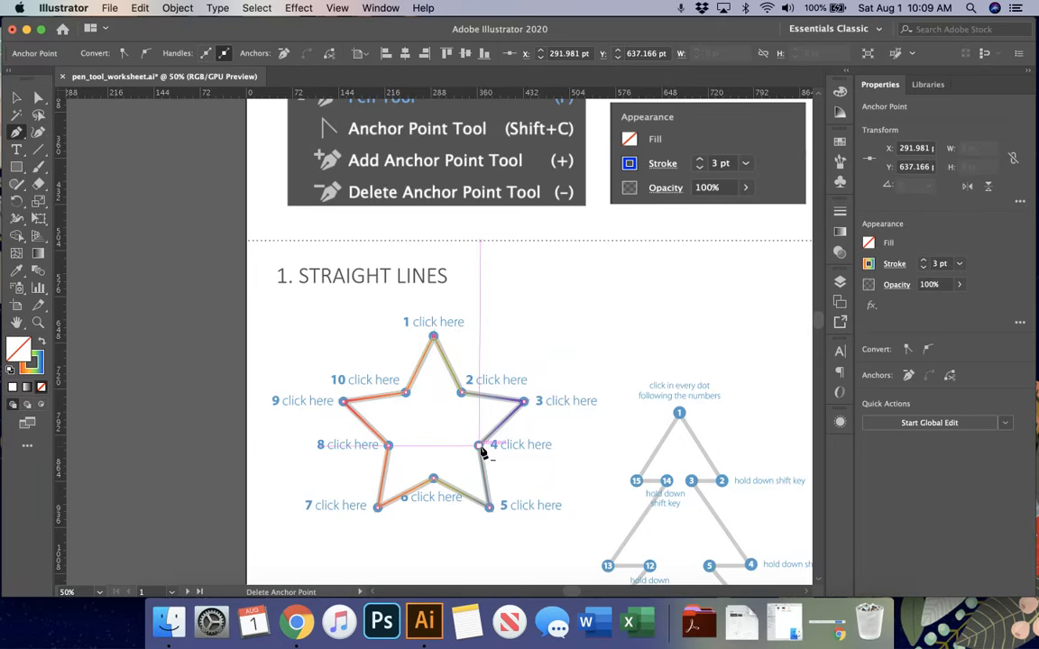
pyautogui.scroll(-3, 482, 451)
pyautogui.hscroll(4, 482, 451)
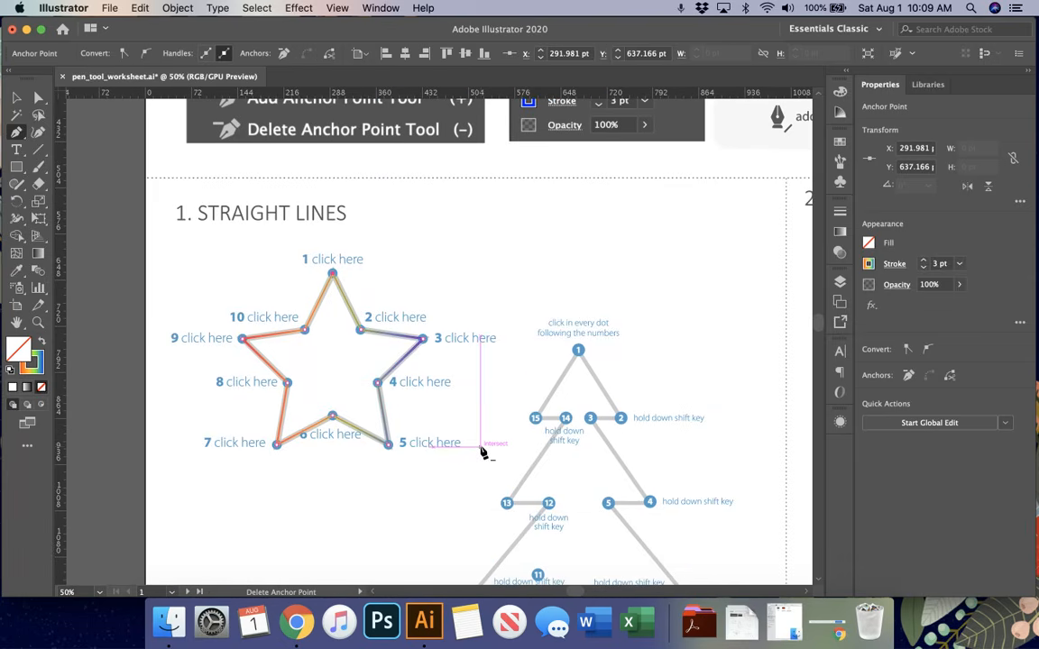
pyautogui.rightClick(378, 388)
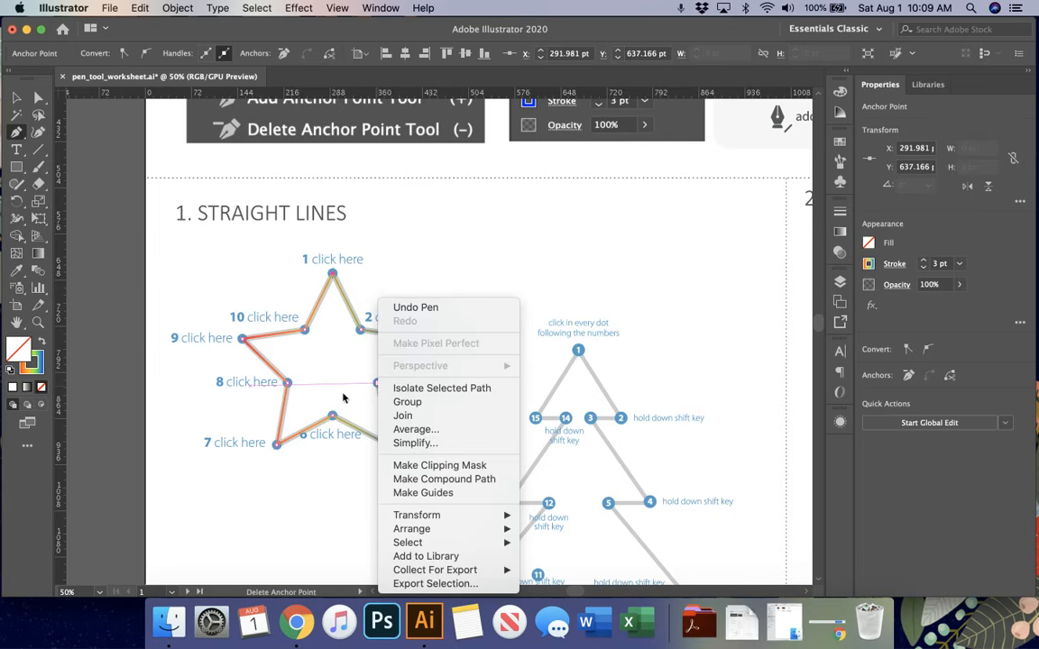
pyautogui.press('Escape')
# Start a new path on the tree, tracing dots 1 to 5 with the horizontal branch segments constrained level.
pyautogui.scroll(-5, 505, 406)
pyautogui.hscroll(5, 505, 406)
pyautogui.scroll(-2, 505, 406)
pyautogui.hscroll(2, 505, 406)
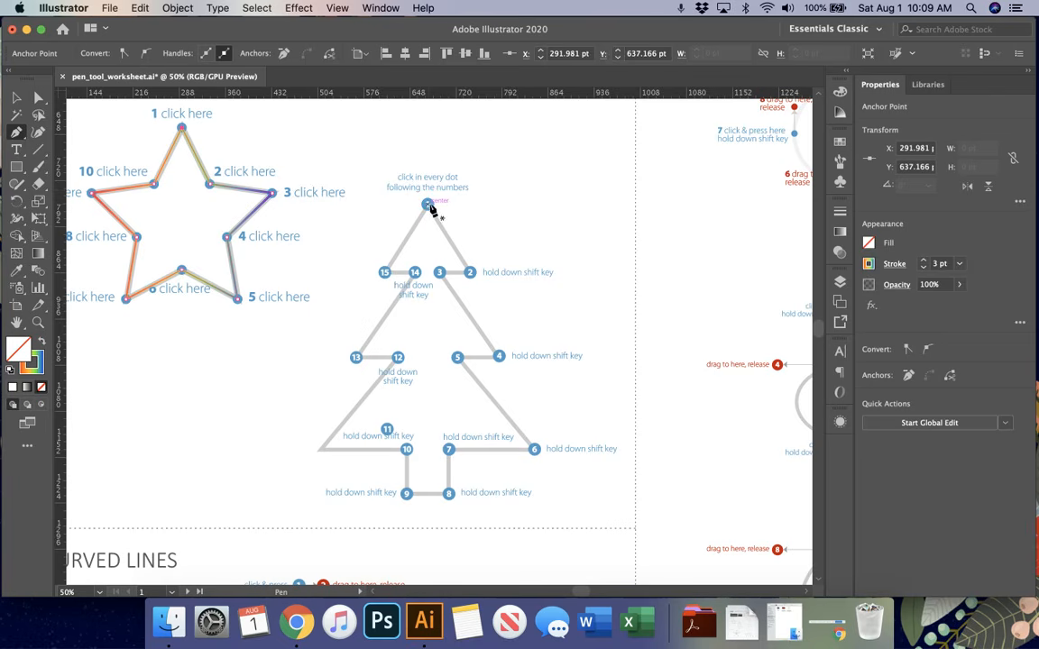
pyautogui.click(428, 205)
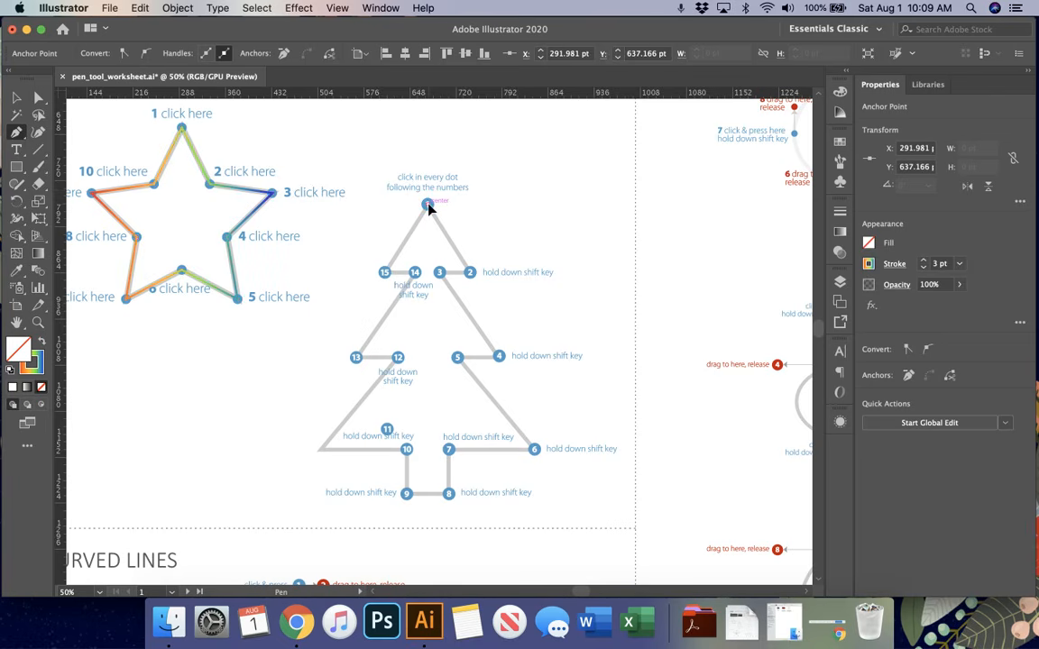
pyautogui.click(470, 273)
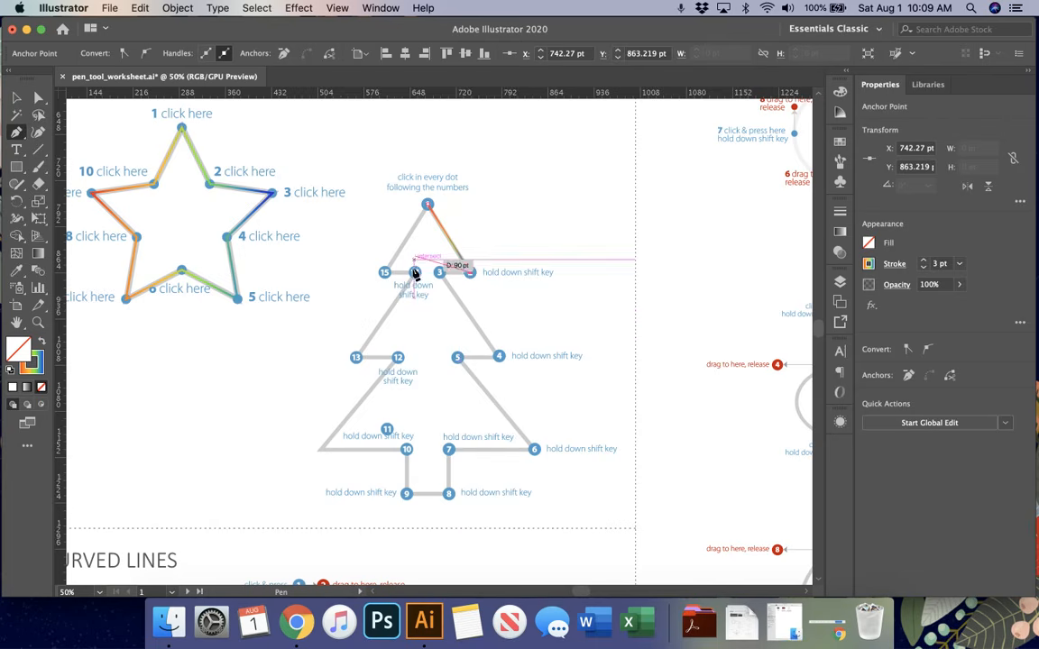
pyautogui.click(439, 272)
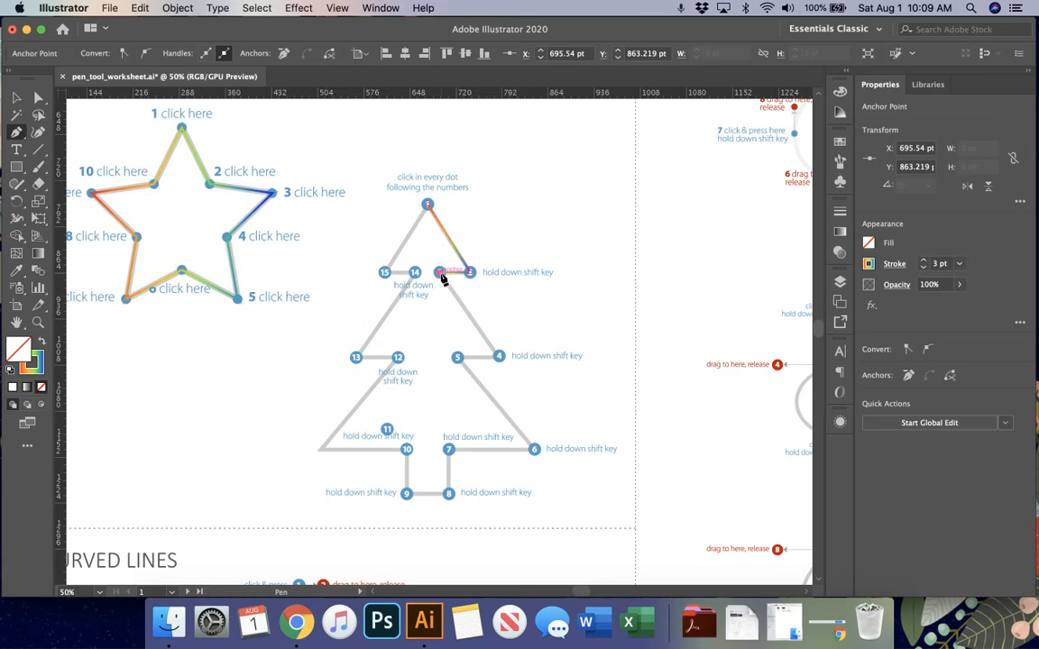
pyautogui.click(500, 359)
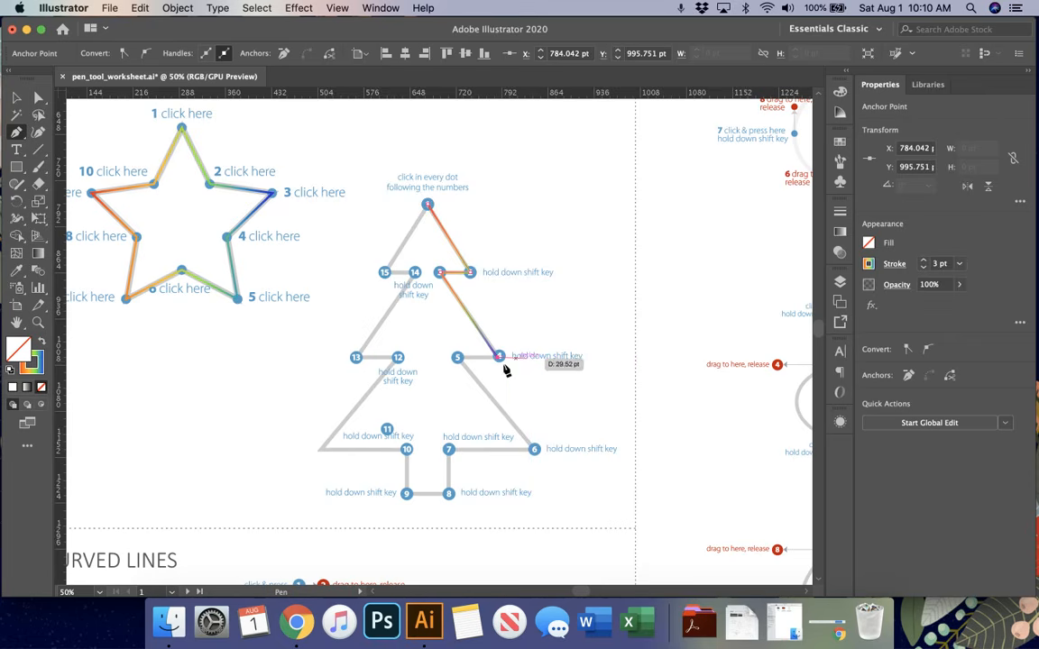
pyautogui.click(457, 357)
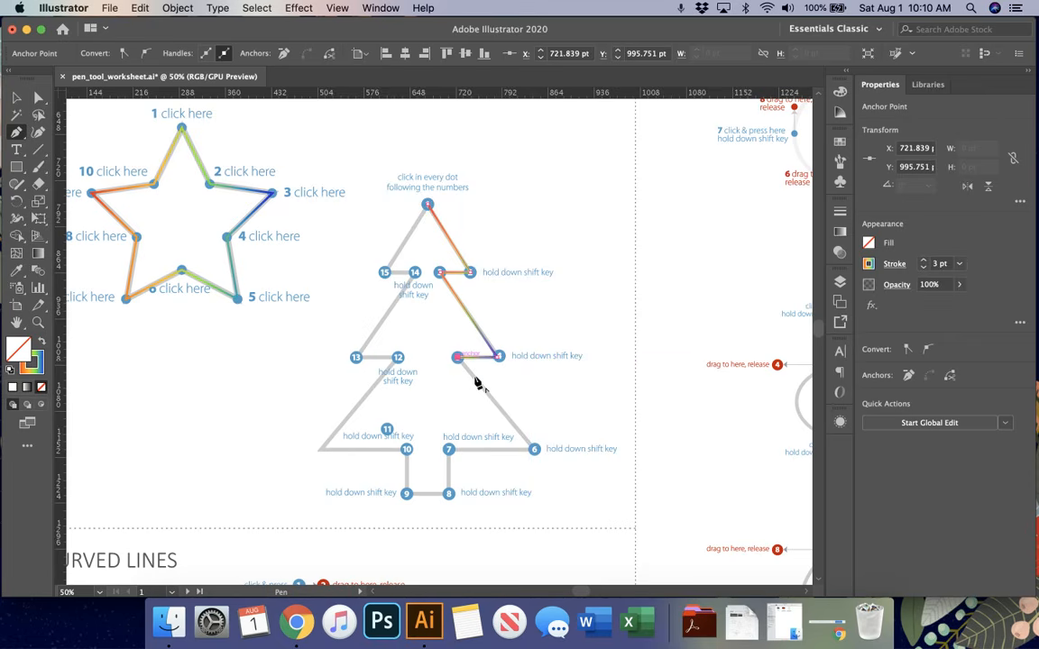
# Continue the tree path through dots 6 to 10, keeping the lower branch edge and trunk segments horizontal or vertical.
pyautogui.click(534, 448)
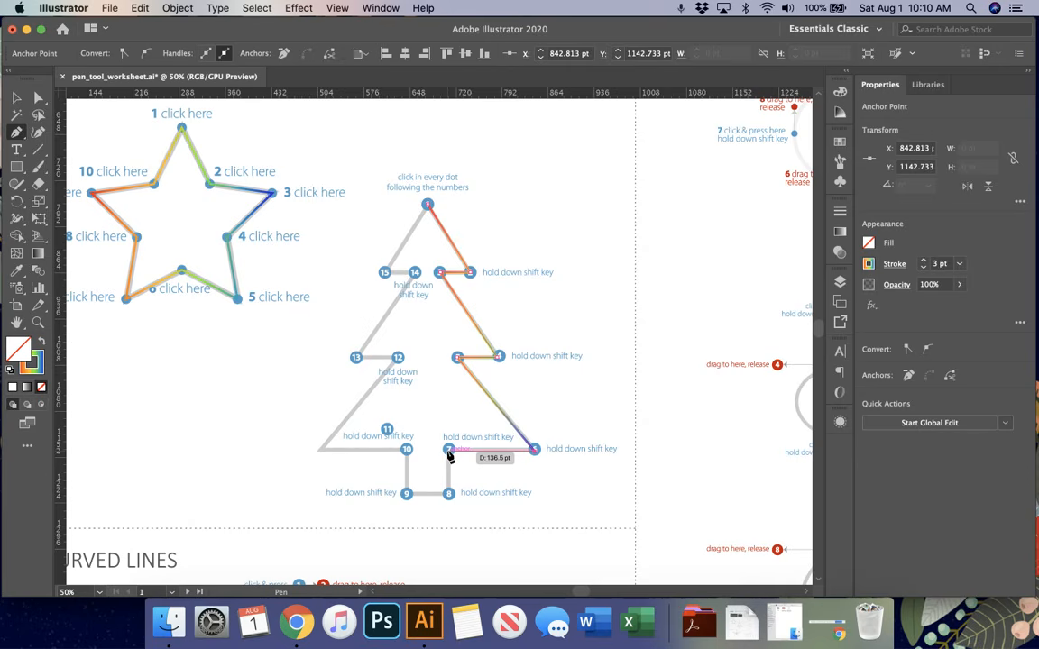
pyautogui.click(448, 449)
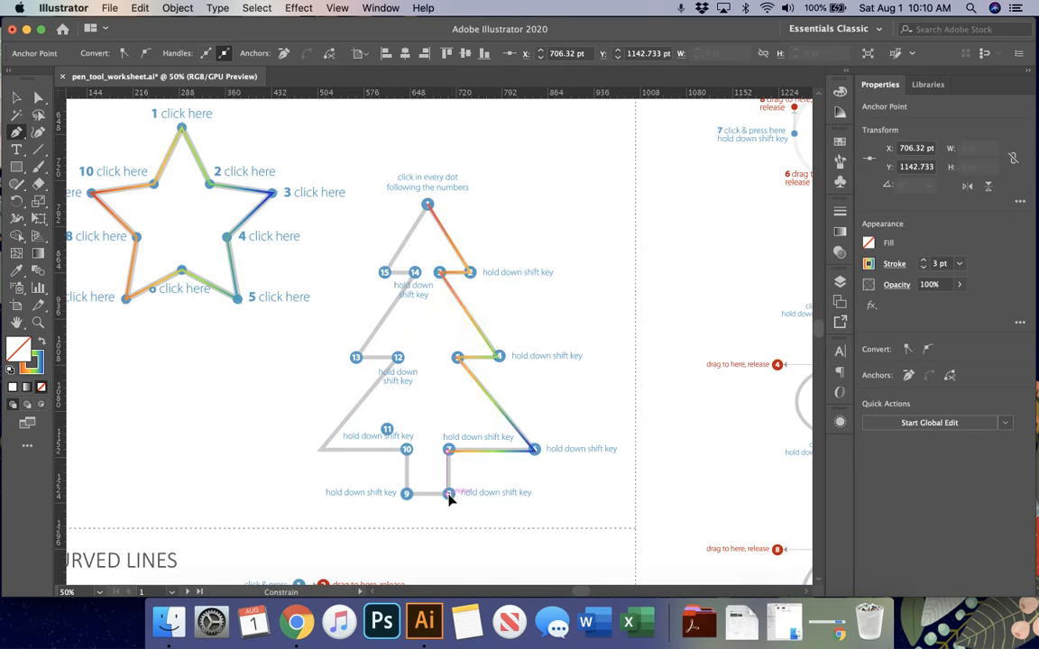
pyautogui.click(448, 492)
pyautogui.click(406, 494)
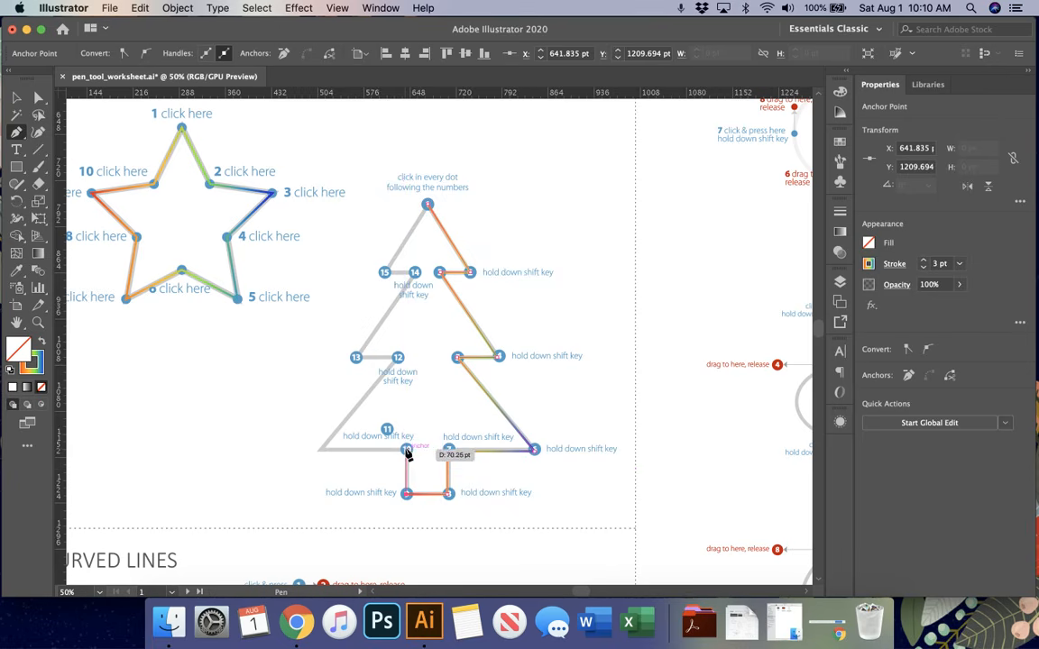
pyautogui.click(407, 450)
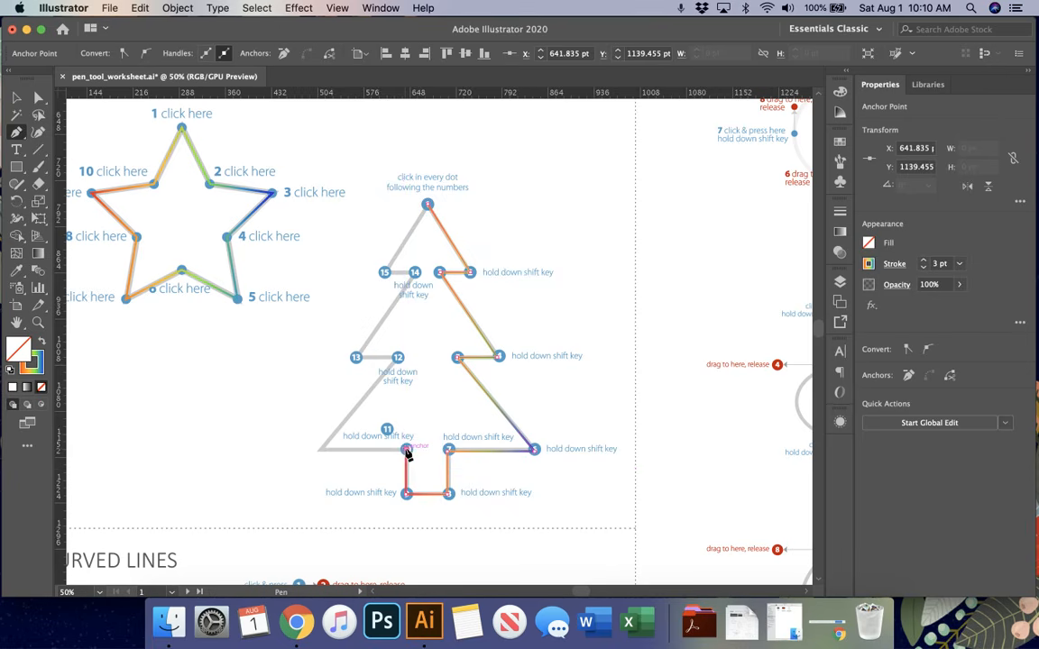
# Trace the tree's remaining side from the lower corner for dot 11 through dots 12 to 15, closing the path at dot 1.
pyautogui.click(321, 449)
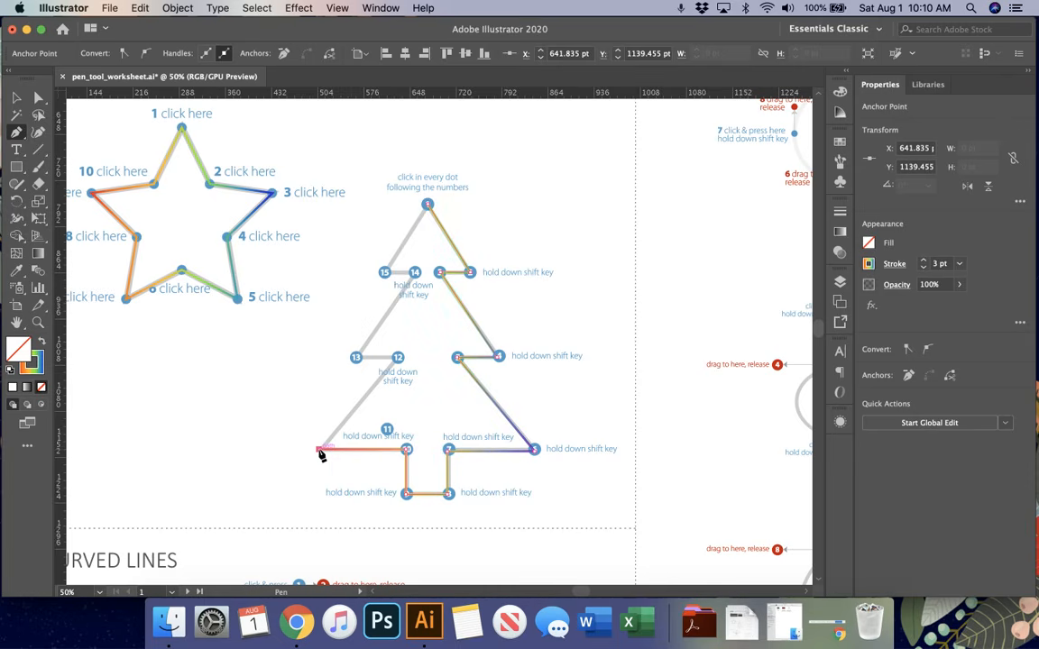
pyautogui.click(400, 360)
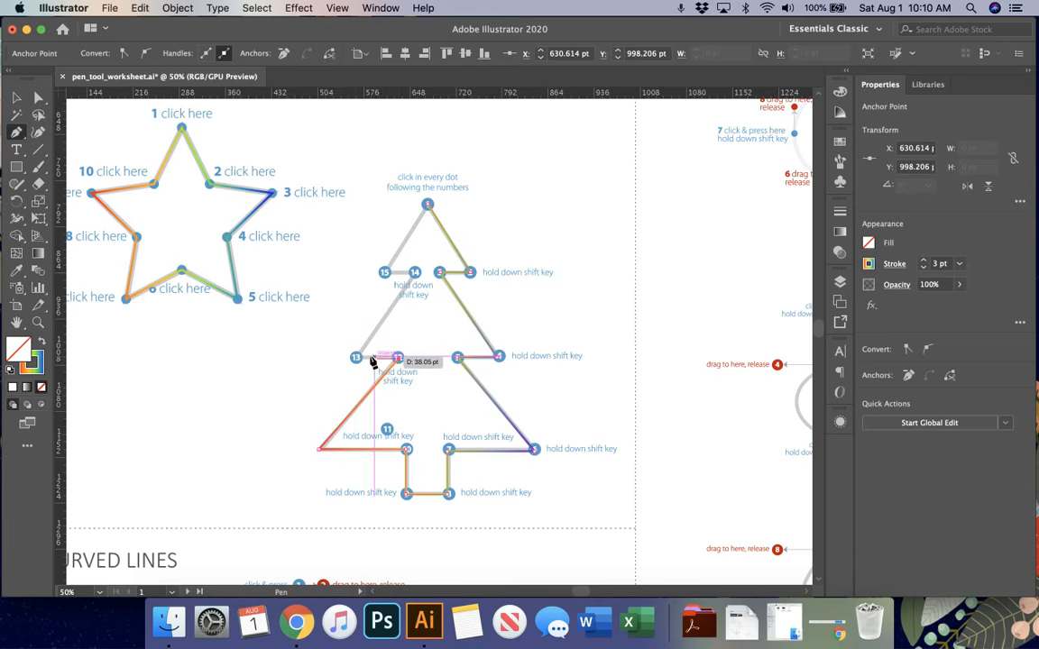
pyautogui.click(358, 359)
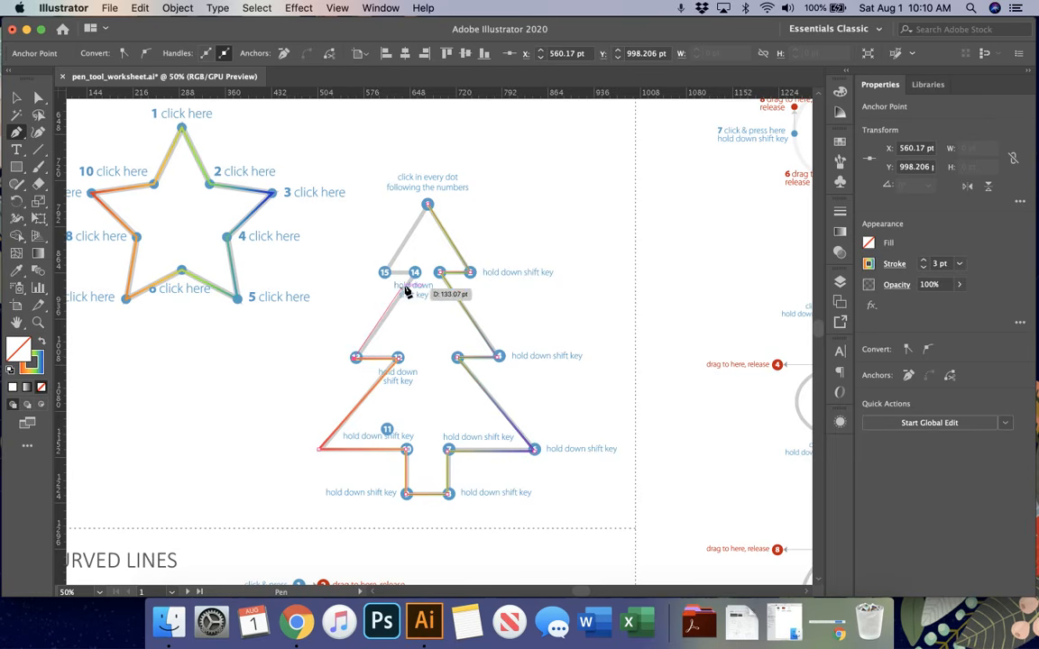
pyautogui.click(415, 273)
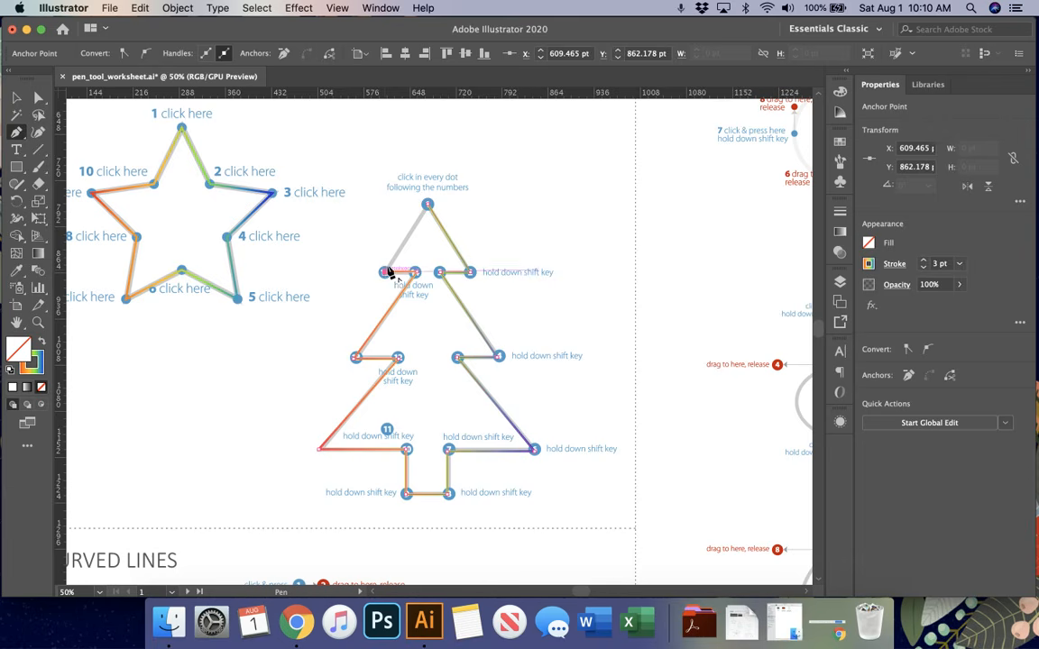
pyautogui.click(388, 272)
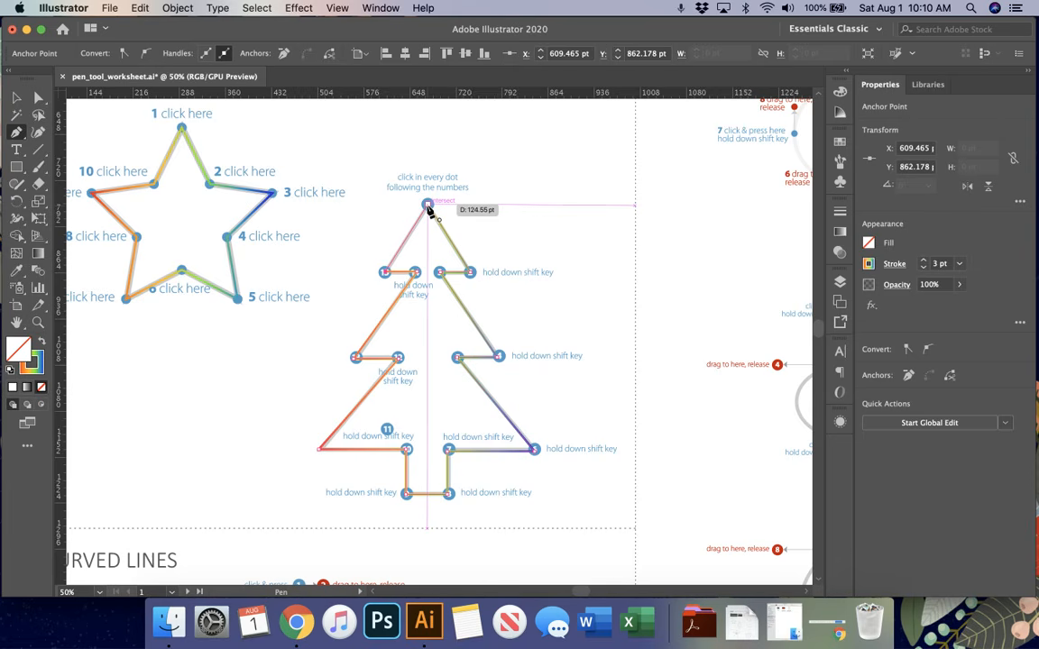
pyautogui.click(427, 206)
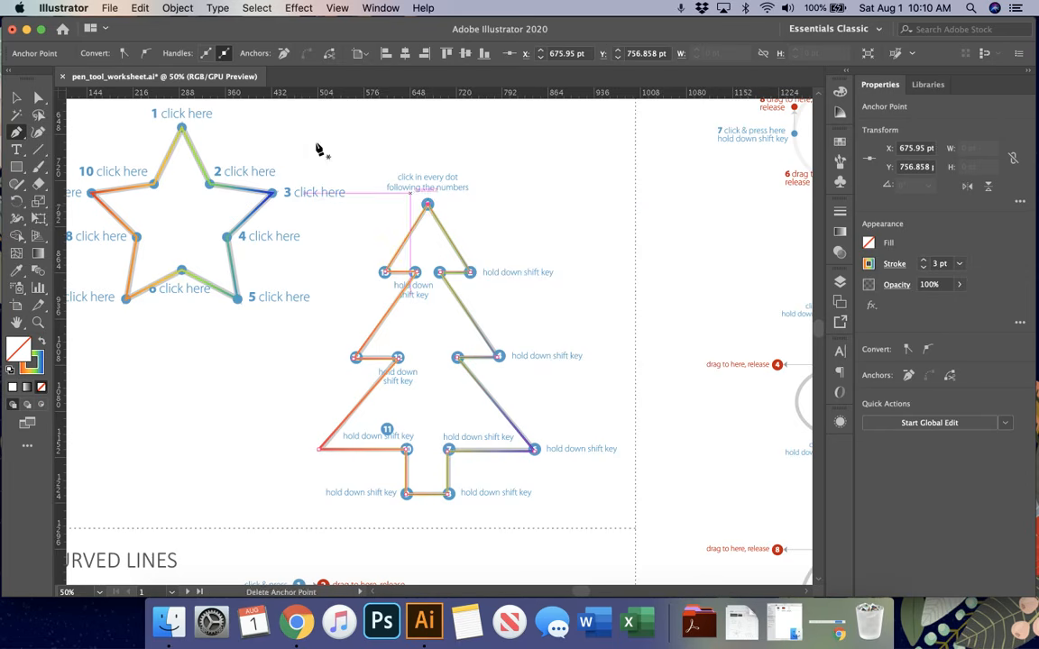
# Deselect the finished tree path and select the star path with the Selection tool.
pyautogui.press('v')
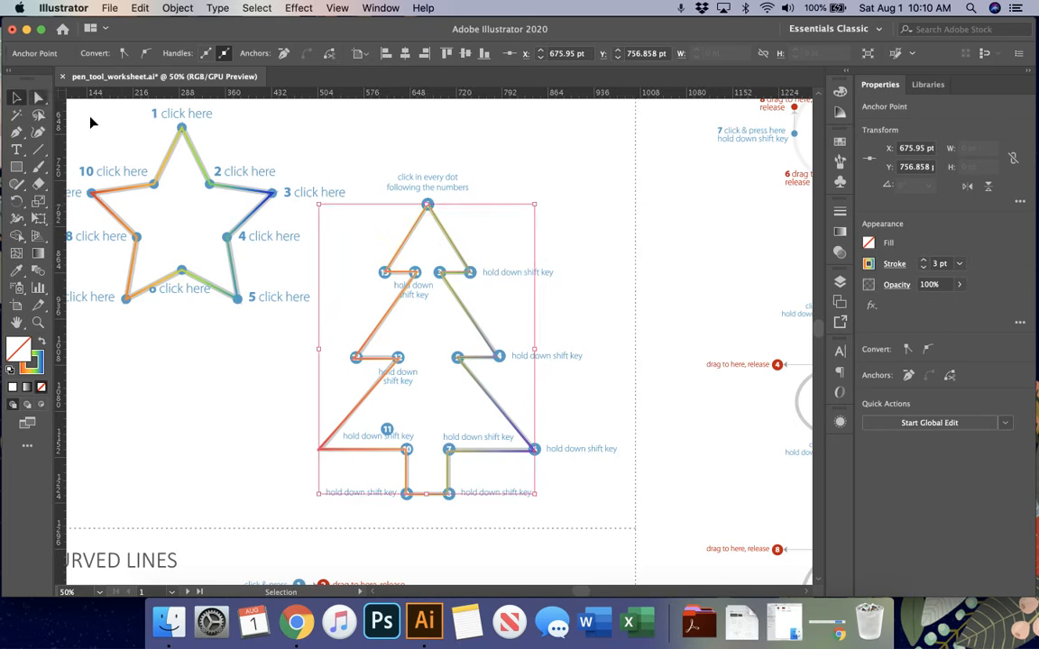
pyautogui.click(259, 376)
pyautogui.click(234, 300)
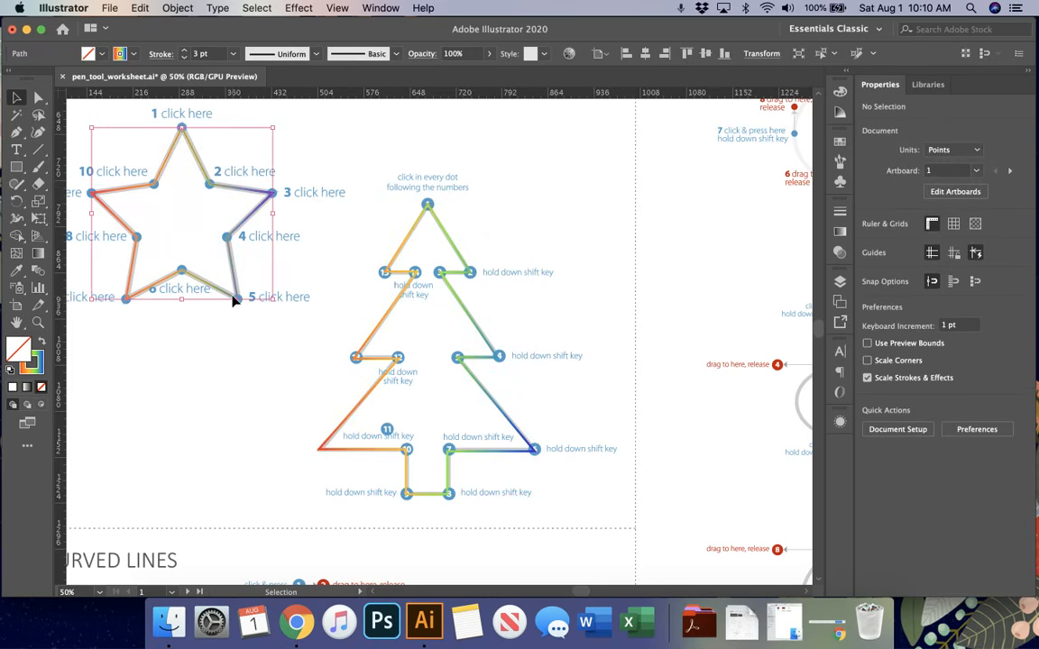
# Select the finished tree path with the Selection tool.
pyautogui.click(442, 233)
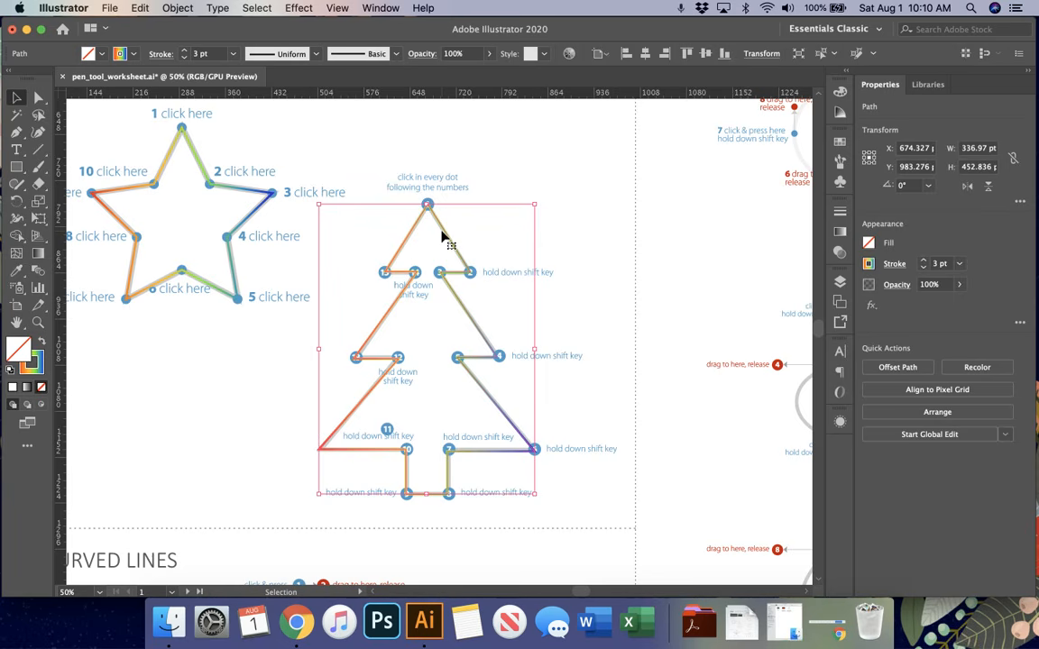
pyautogui.hscroll(5, 442, 237)
pyautogui.scroll(2, 442, 237)
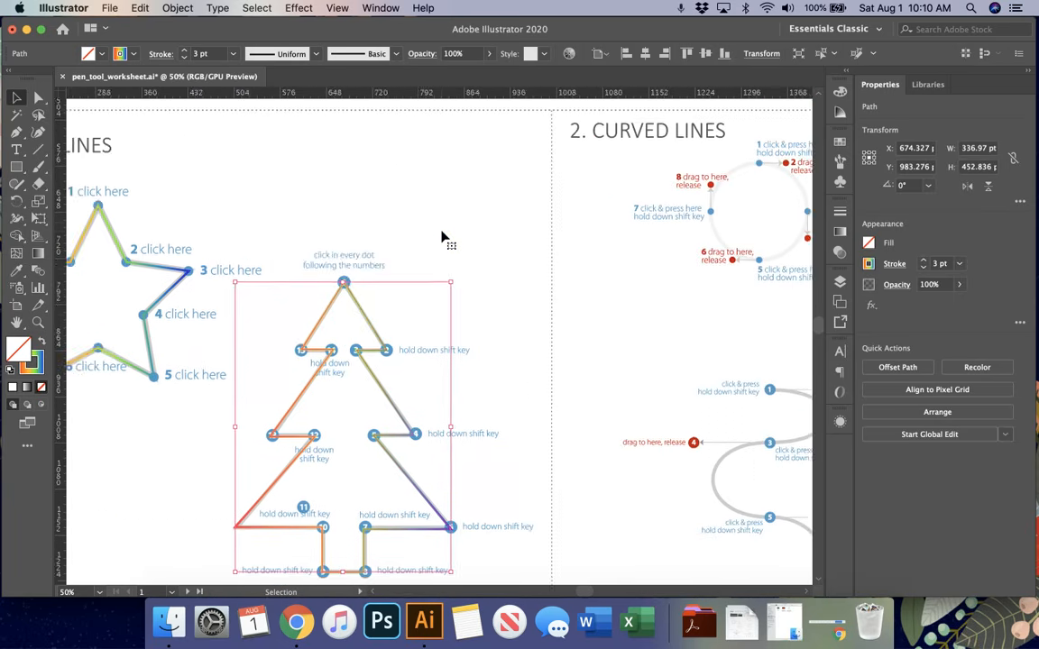
pyautogui.hscroll(5, 442, 237)
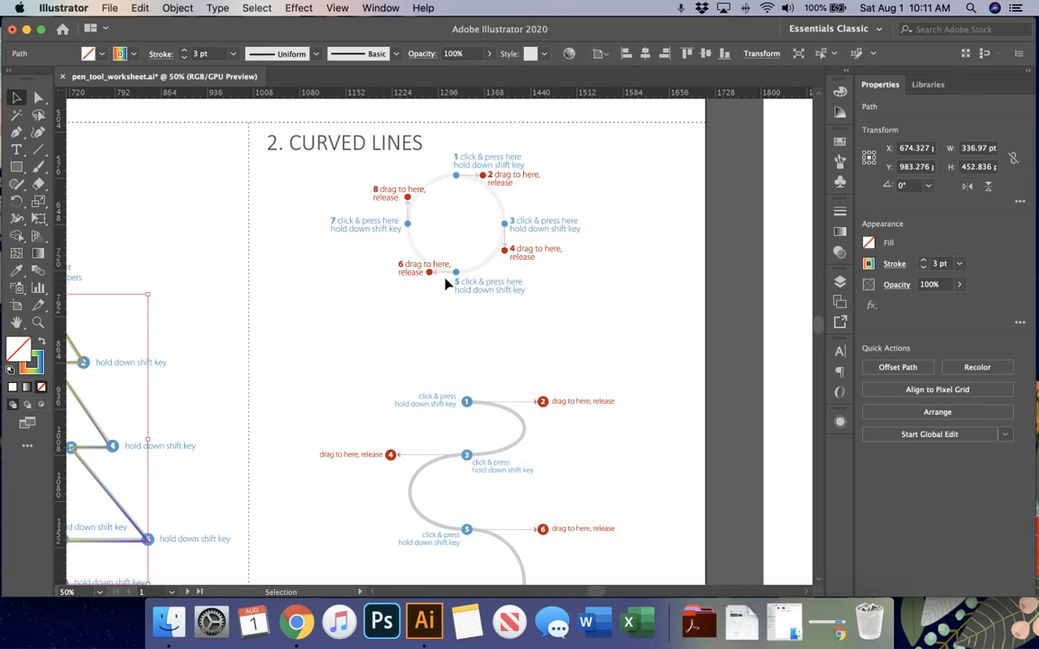
# Start a Pen path at dot 1 of the Curved Lines circle, pulling its direction handle horizontally to dot 2.
pyautogui.press('super+=')
pyautogui.press('super+=')
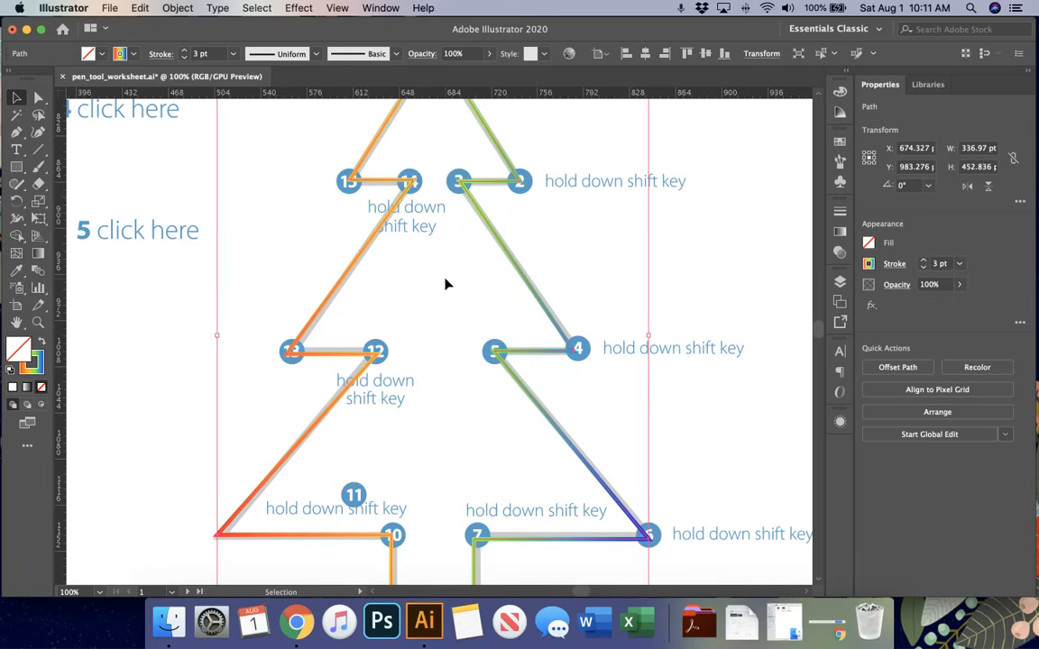
pyautogui.press('space')
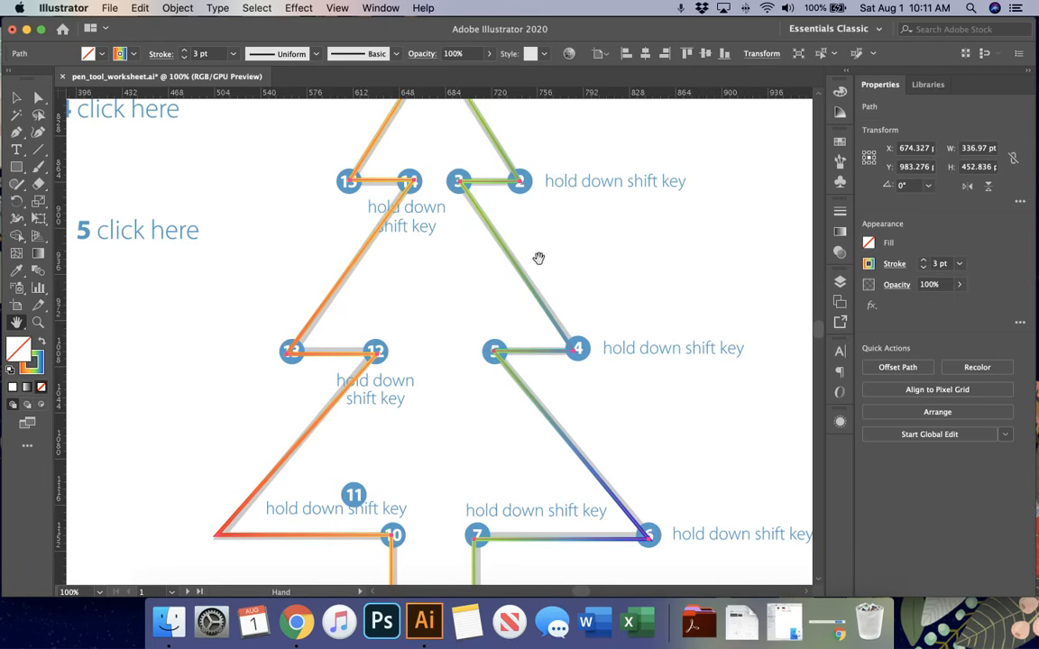
pyautogui.moveTo(617, 257); pyautogui.dragTo(123, 448)
pyautogui.moveTo(371, 376); pyautogui.dragTo(83, 574)
pyautogui.moveTo(564, 307); pyautogui.dragTo(506, 351)
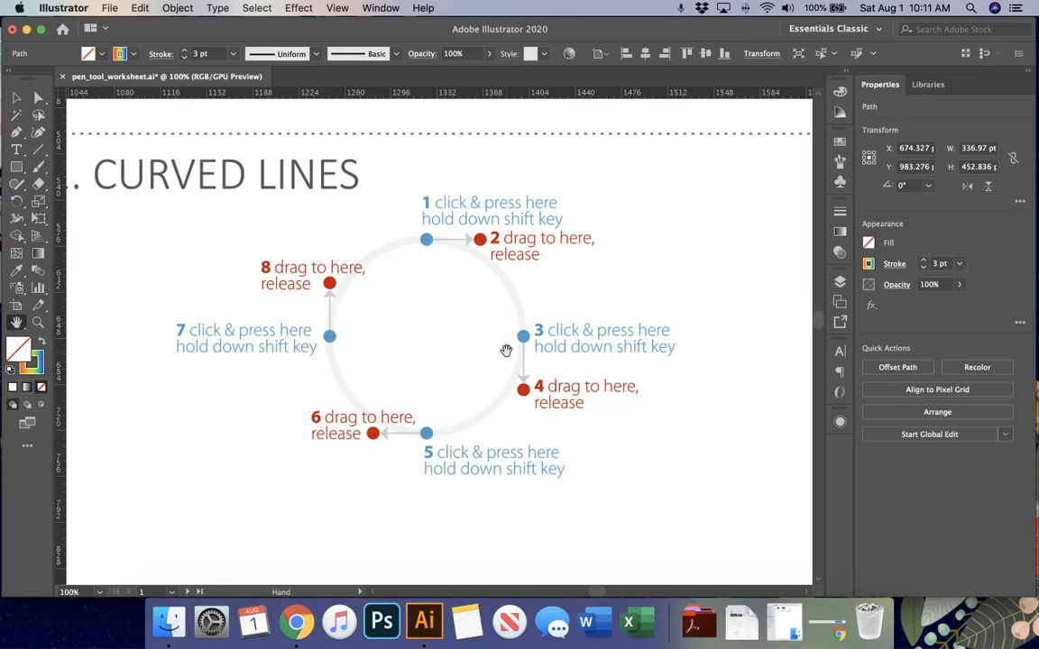
pyautogui.press('p')
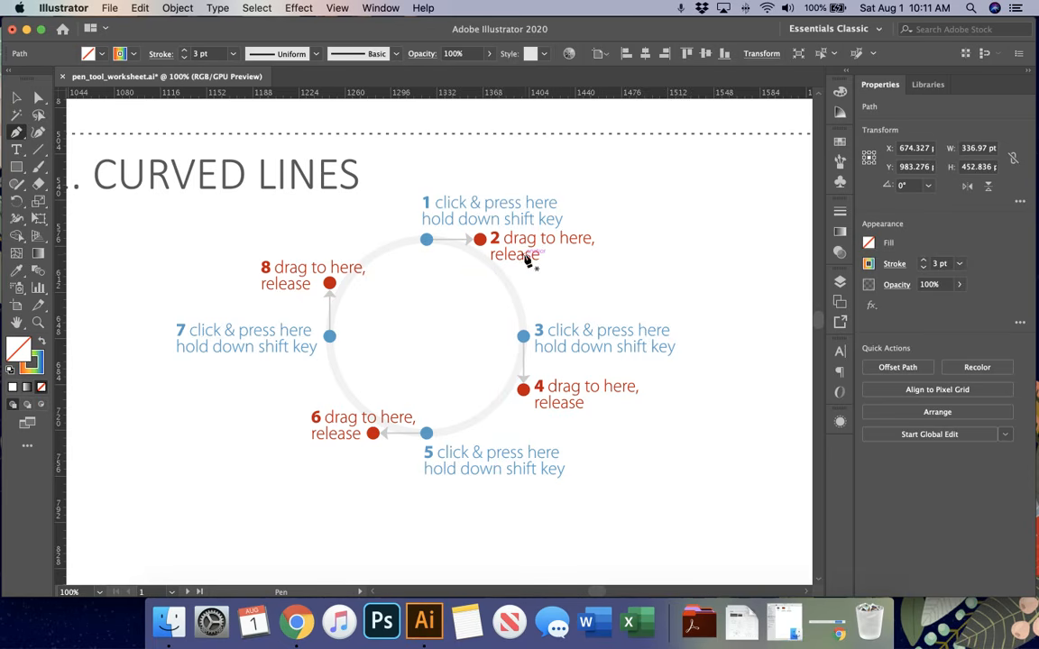
pyautogui.click(427, 240)
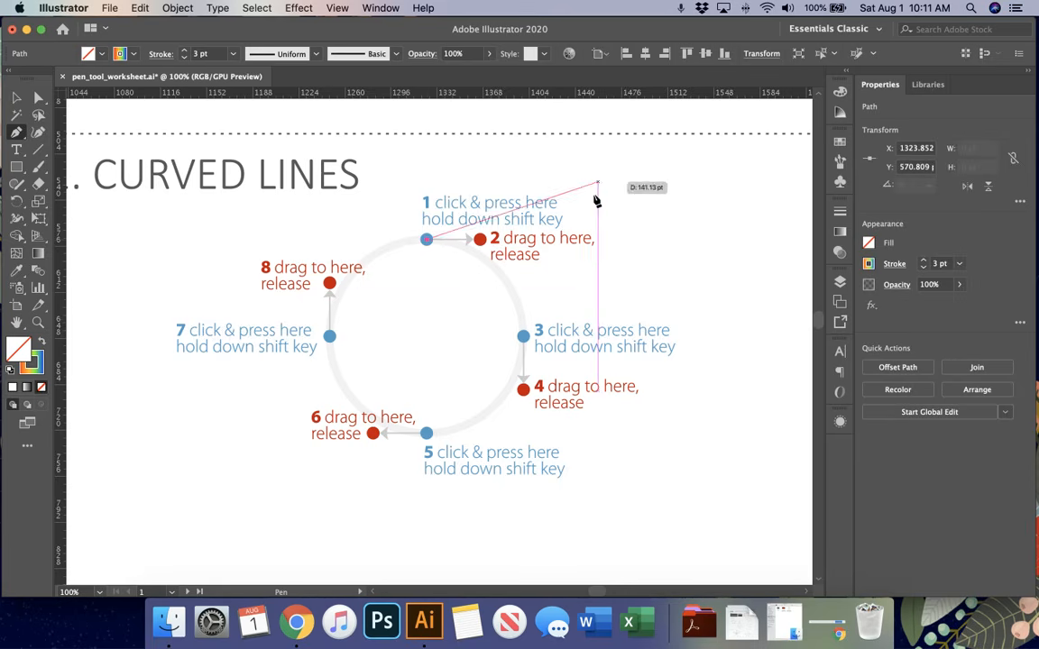
pyautogui.press('super+z')
pyautogui.moveTo(427, 240); pyautogui.dragTo(460, 242)
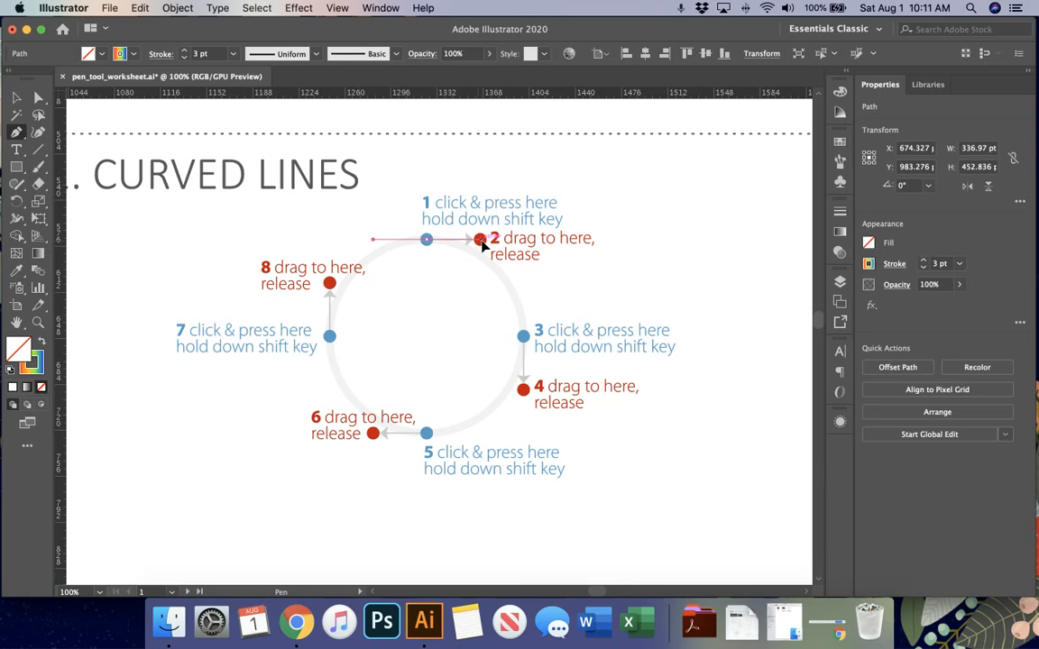
pyautogui.moveTo(483, 244)
pyautogui.mouseDown()
pyautogui.moveTo(487, 236)
pyautogui.moveTo(484, 278)
pyautogui.moveTo(487, 196)
pyautogui.moveTo(490, 261)
pyautogui.moveTo(487, 204)
pyautogui.moveTo(483, 251)
pyautogui.moveTo(482, 240)
pyautogui.mouseUp()
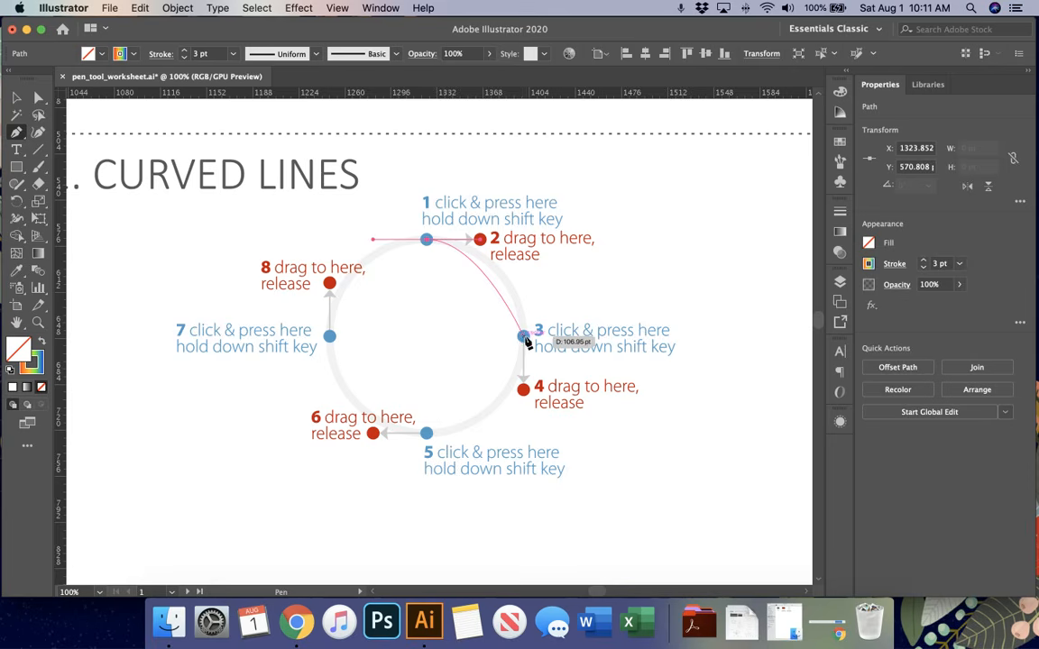
# Trace the circle through dots 3, 5 and 7 with constrained handles pulled to dots 4, 6 and 8, closing the curve at dot 1.
pyautogui.moveTo(523, 335); pyautogui.dragTo(527, 394)
pyautogui.scroll(-1, 511, 415)
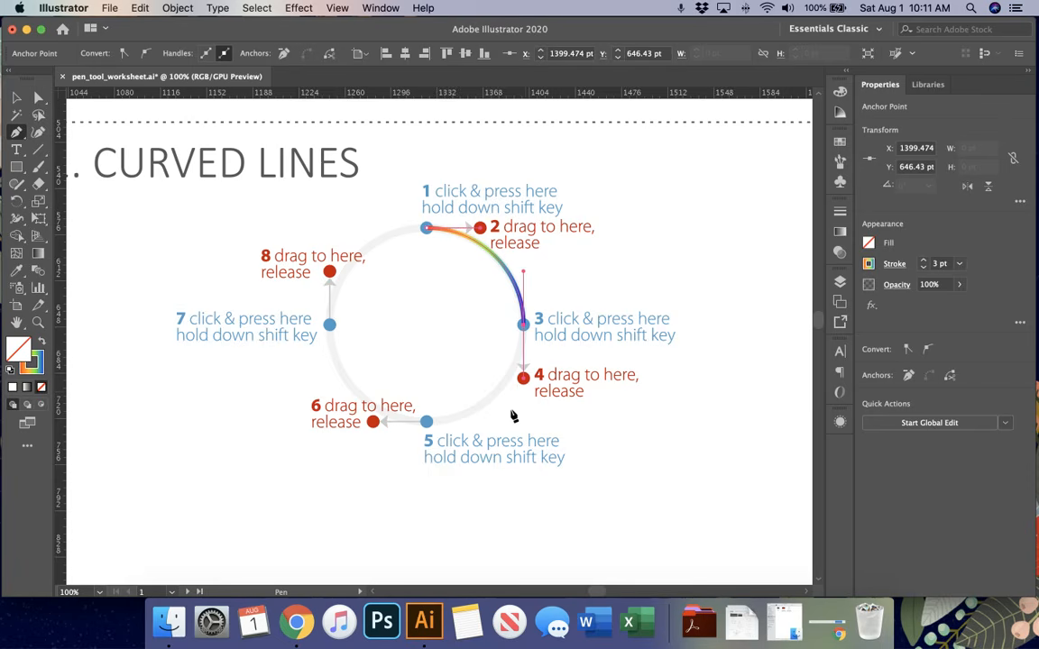
pyautogui.moveTo(426, 422); pyautogui.dragTo(383, 427)
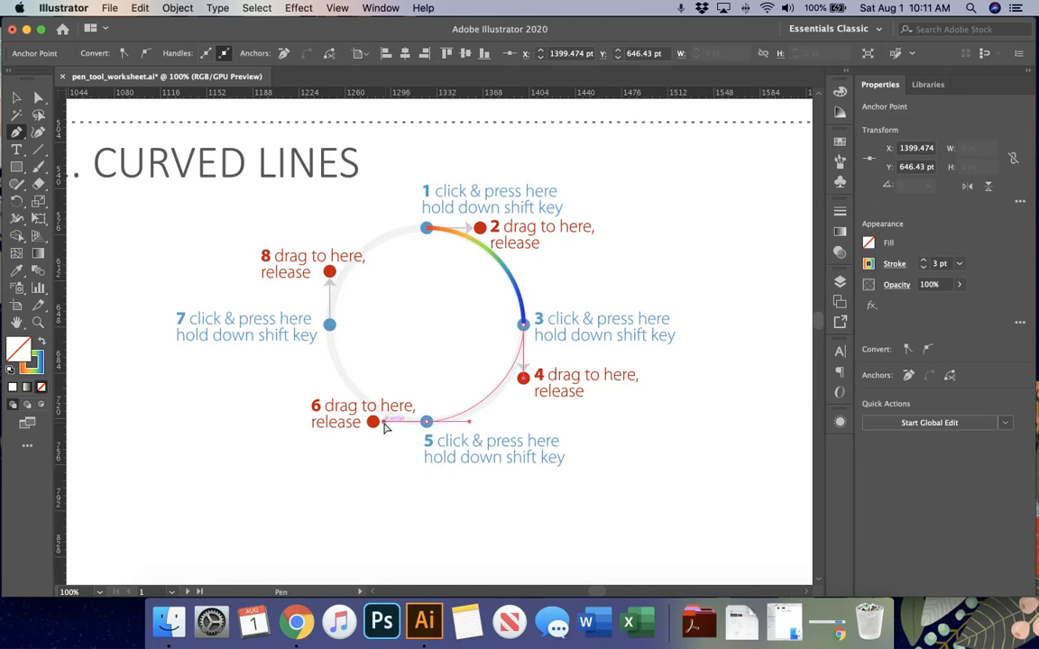
pyautogui.moveTo(383, 427); pyautogui.dragTo(383, 427)
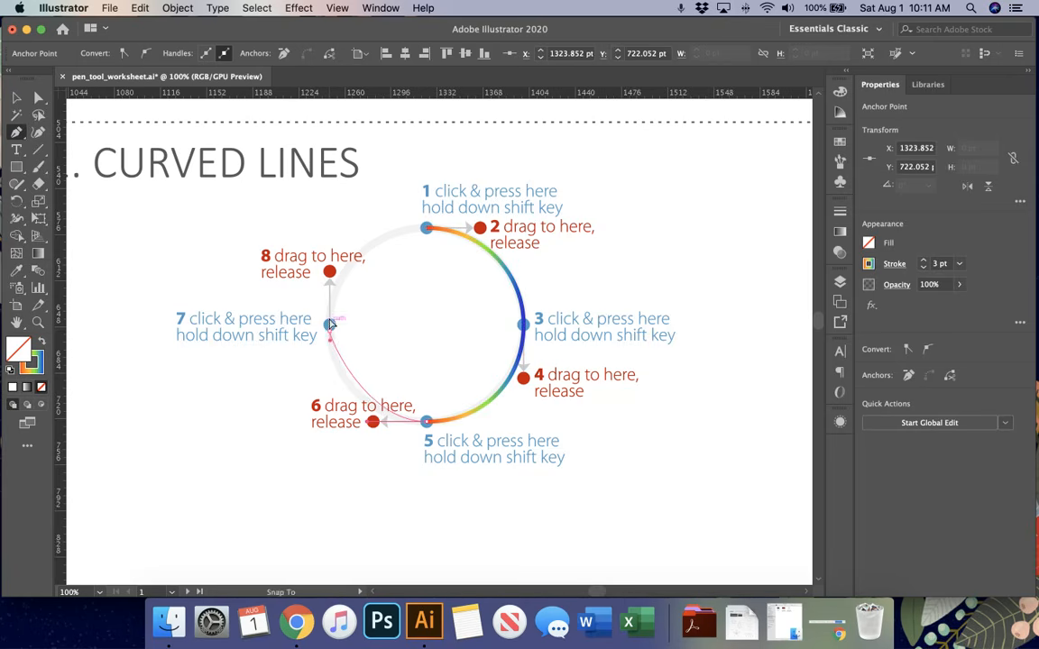
pyautogui.moveTo(330, 325); pyautogui.dragTo(331, 273)
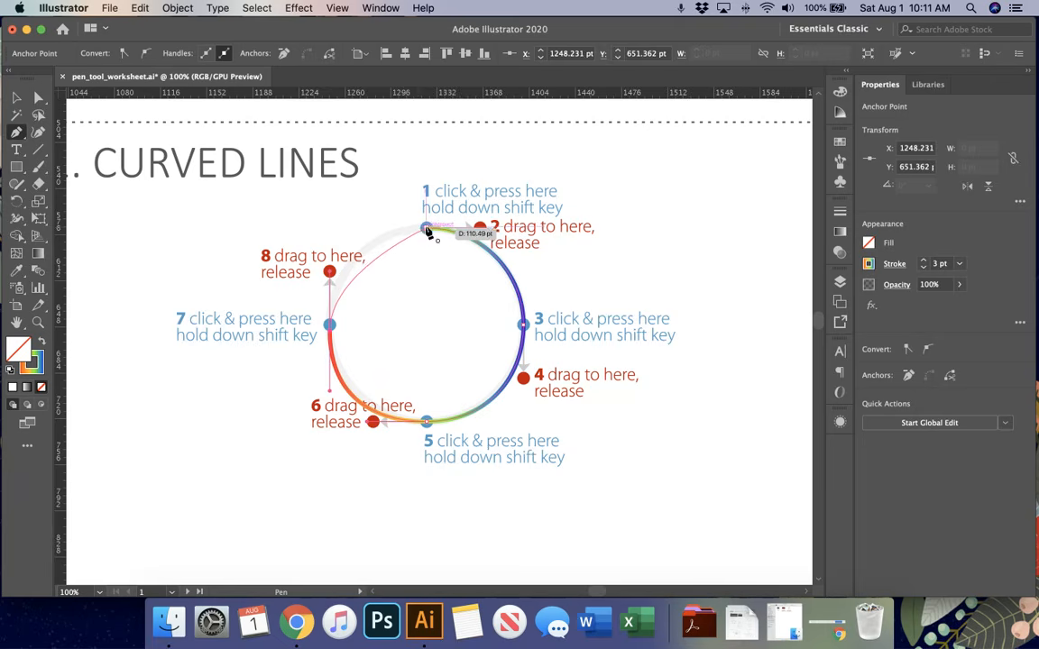
pyautogui.moveTo(427, 231); pyautogui.dragTo(479, 227)
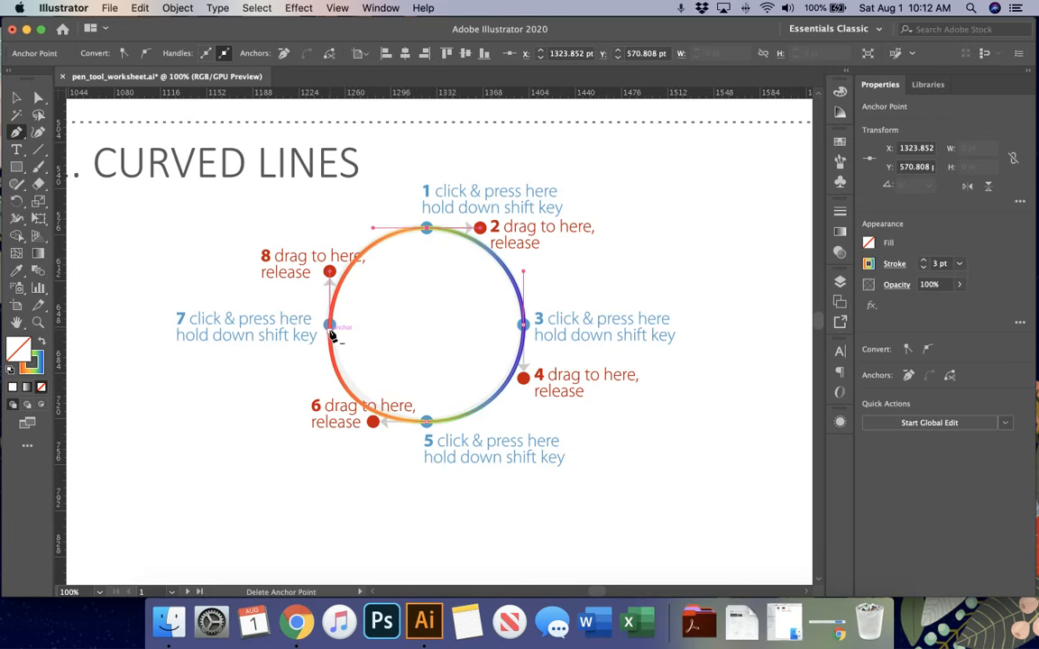
# Reset the circle's anchor at dot 7 with the Anchor Point tool, reshape its vertical handles to fit the guide, and deselect the path.
pyautogui.click(17, 134)
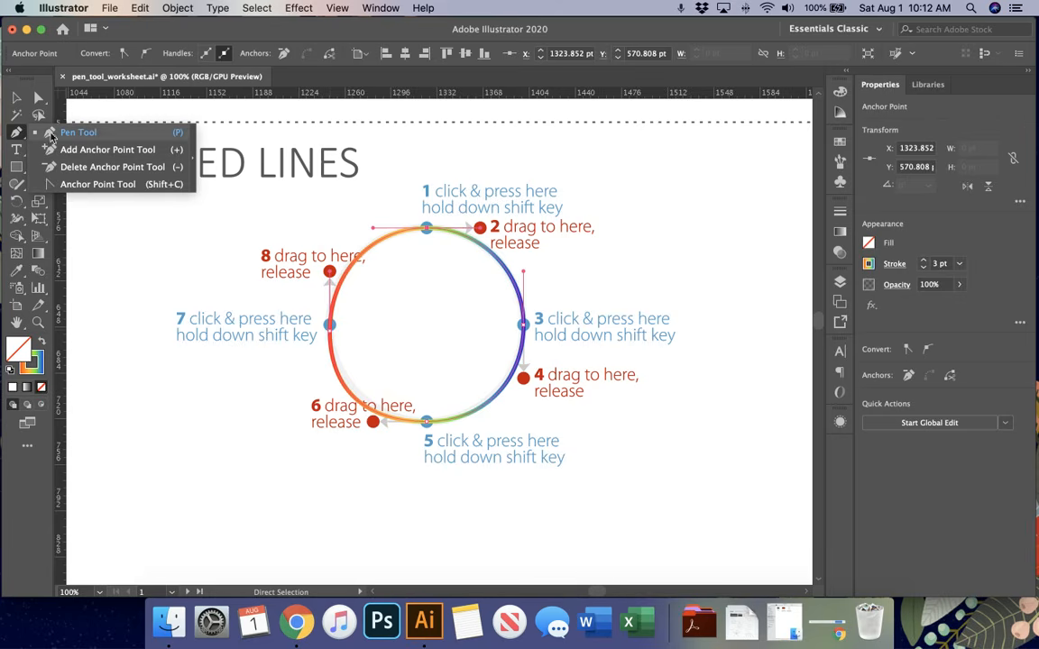
pyautogui.click(65, 184)
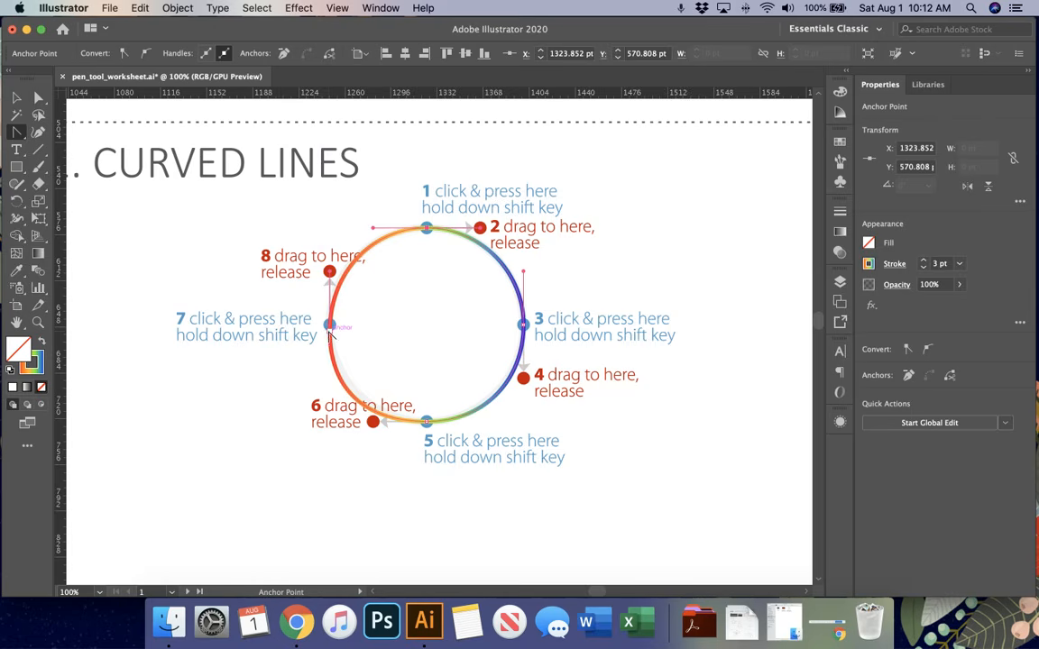
pyautogui.click(330, 326)
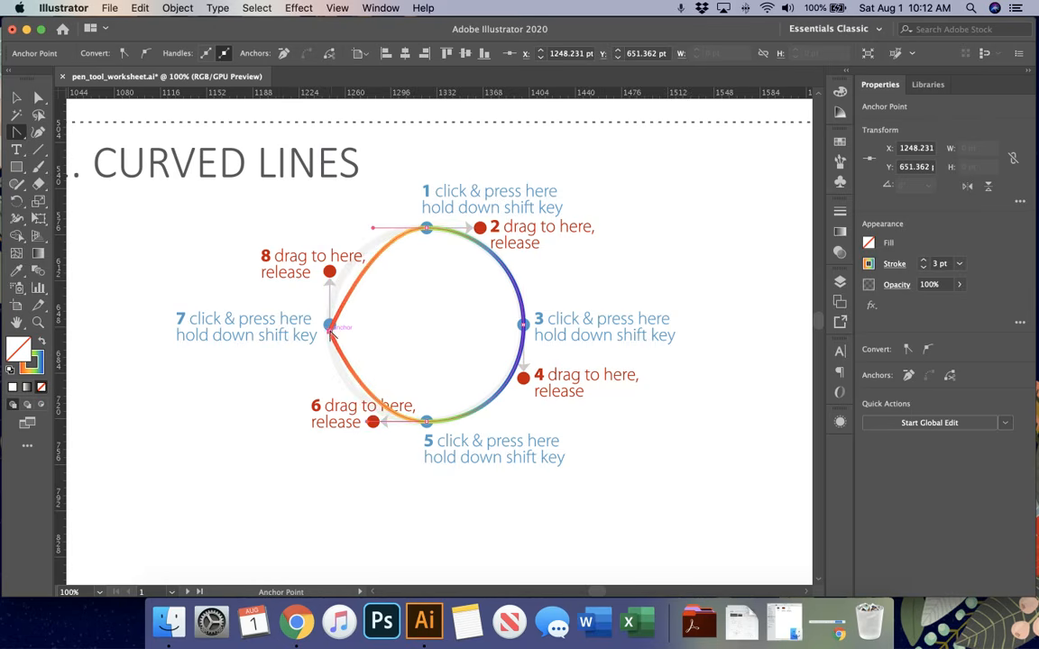
pyautogui.moveTo(330, 327); pyautogui.dragTo(331, 273)
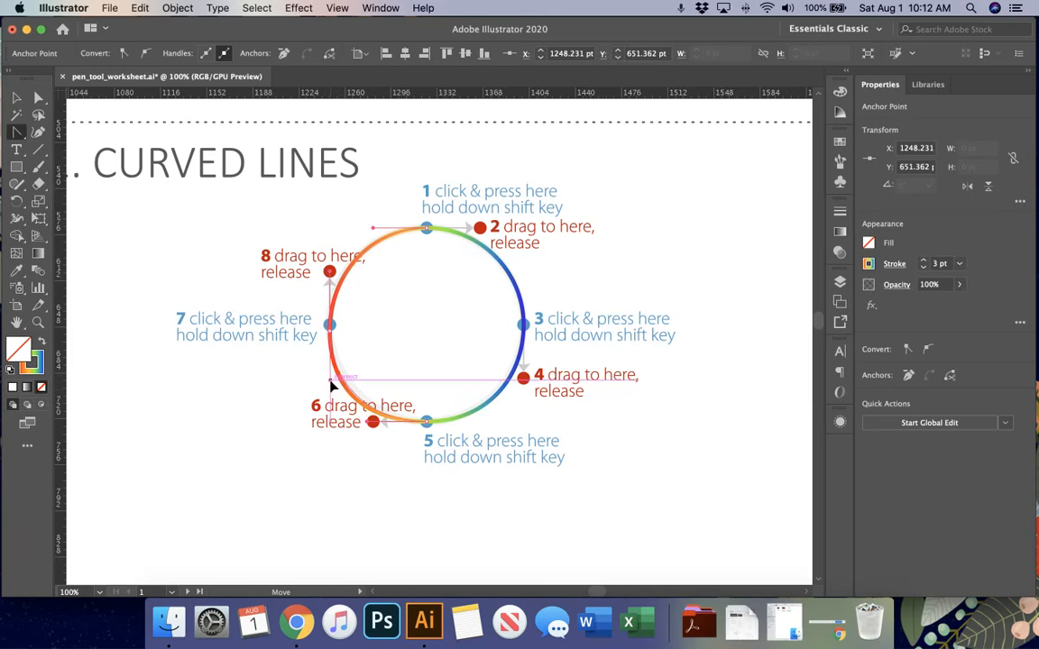
pyautogui.click(331, 379)
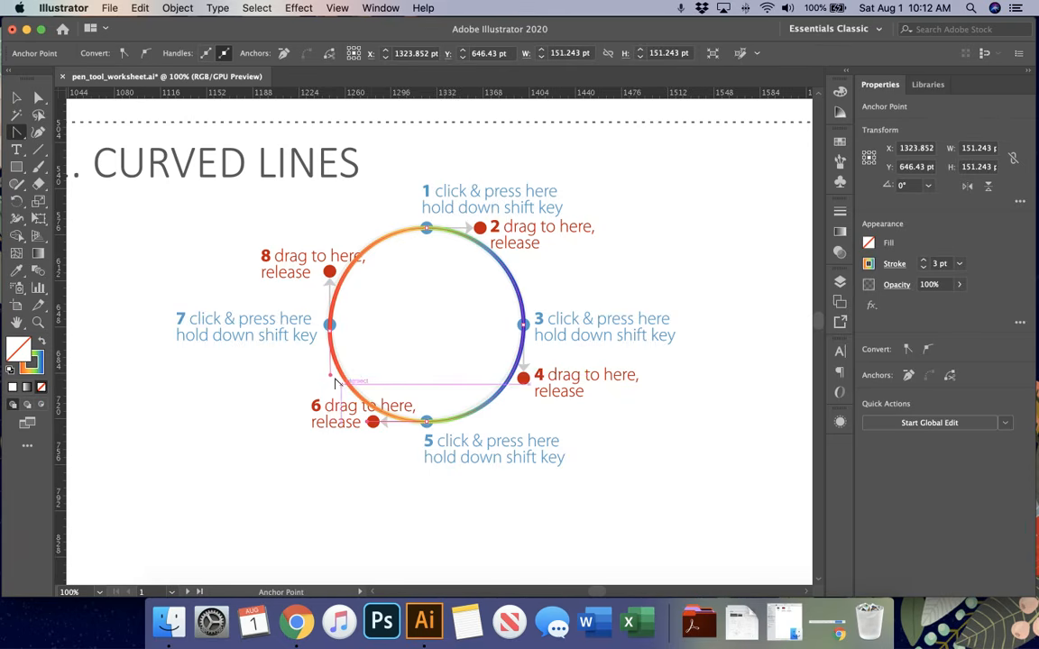
pyautogui.click(16, 96)
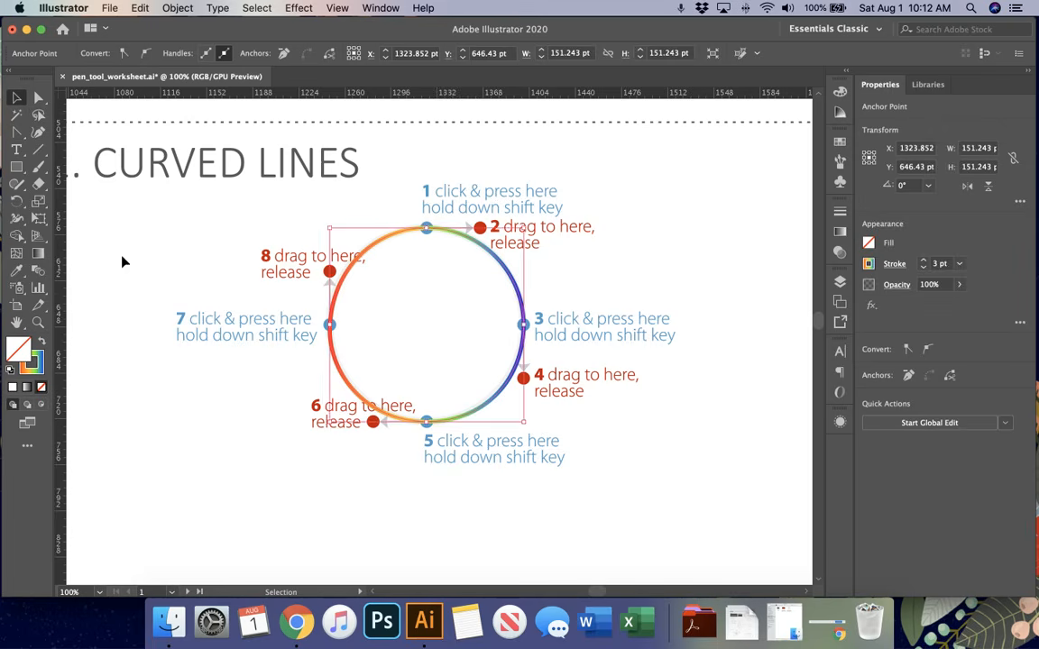
pyautogui.click(239, 387)
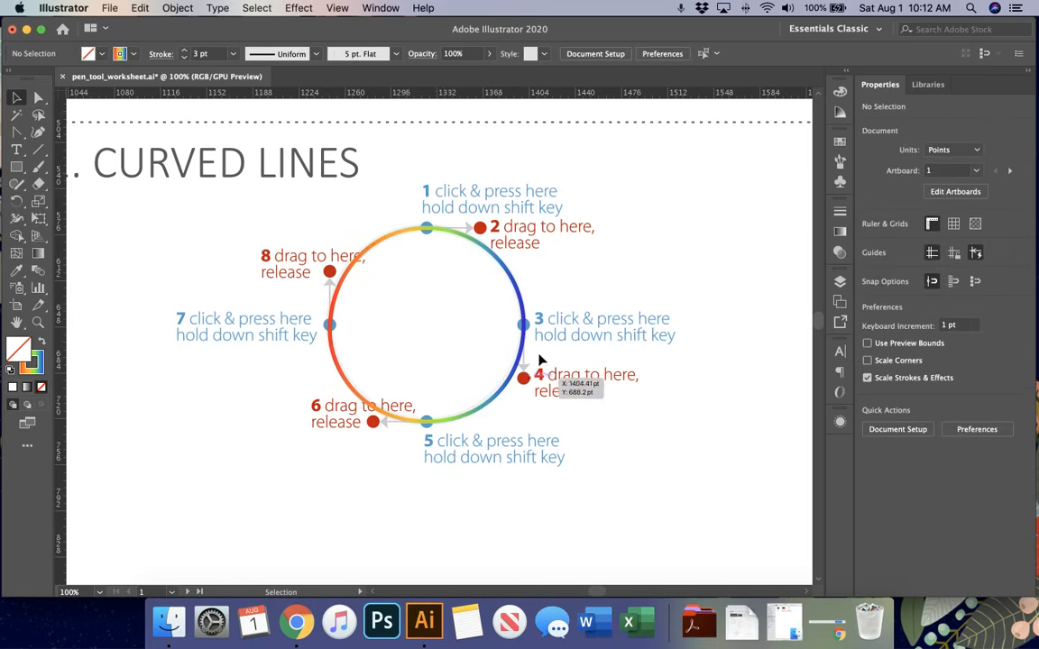
# Start a Pen path at dot 1 of the winding S-curve, pulling its handle horizontally to dot 2.
pyautogui.scroll(-2, 521, 358)
pyautogui.scroll(-3, 521, 358)
pyautogui.scroll(3, 522, 358)
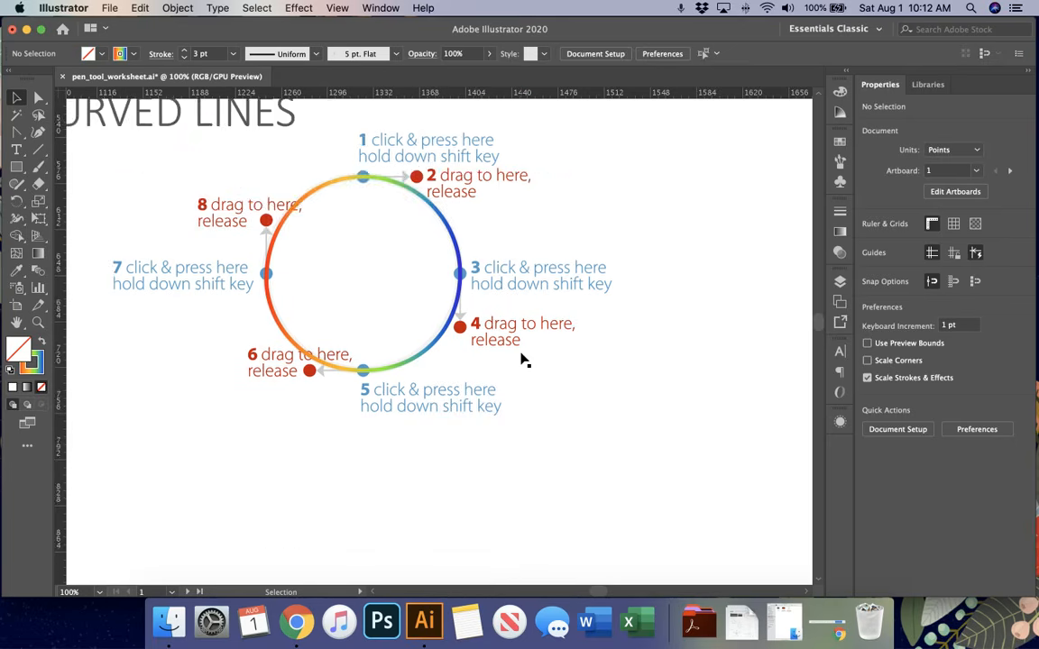
pyautogui.scroll(-5, 522, 358)
pyautogui.scroll(-10, 521, 358)
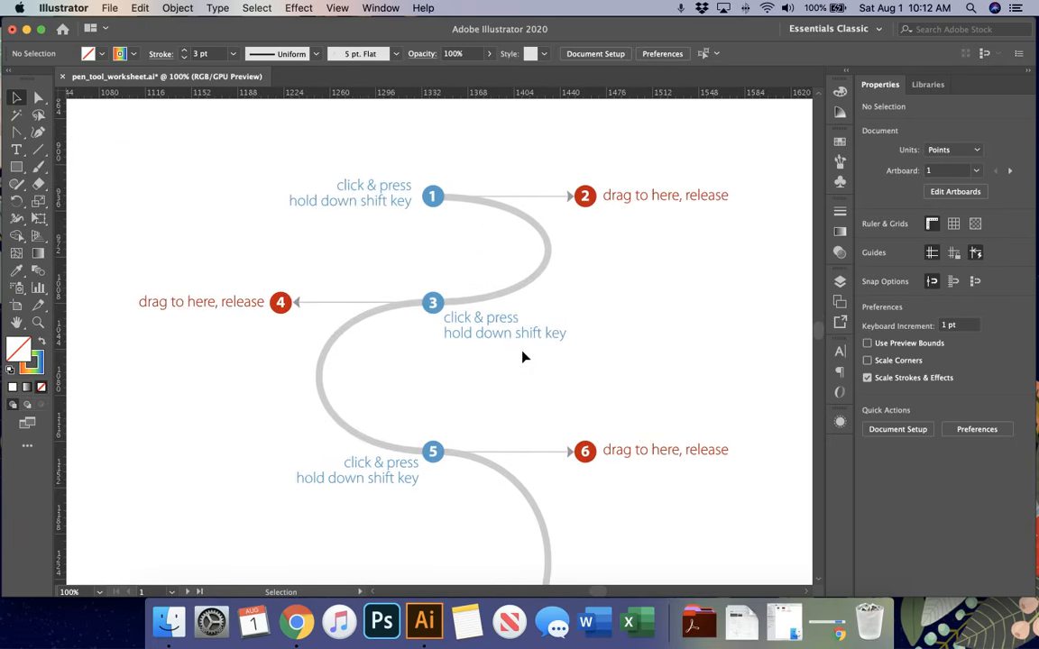
pyautogui.press('super+minus')
pyautogui.scroll(-5, 521, 358)
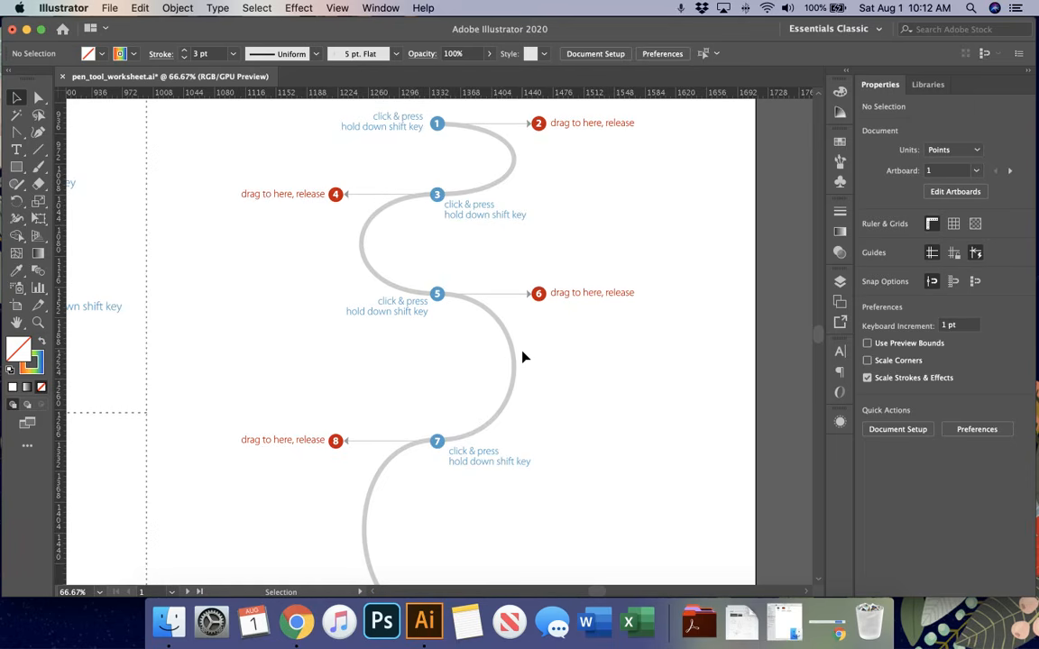
pyautogui.press('p')
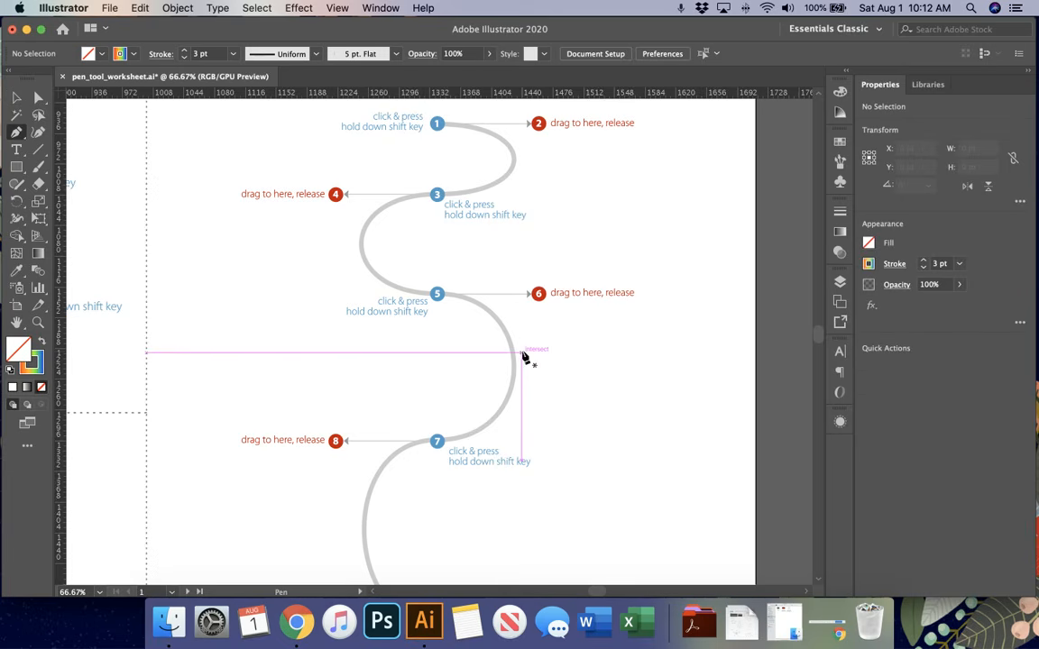
pyautogui.click(438, 127)
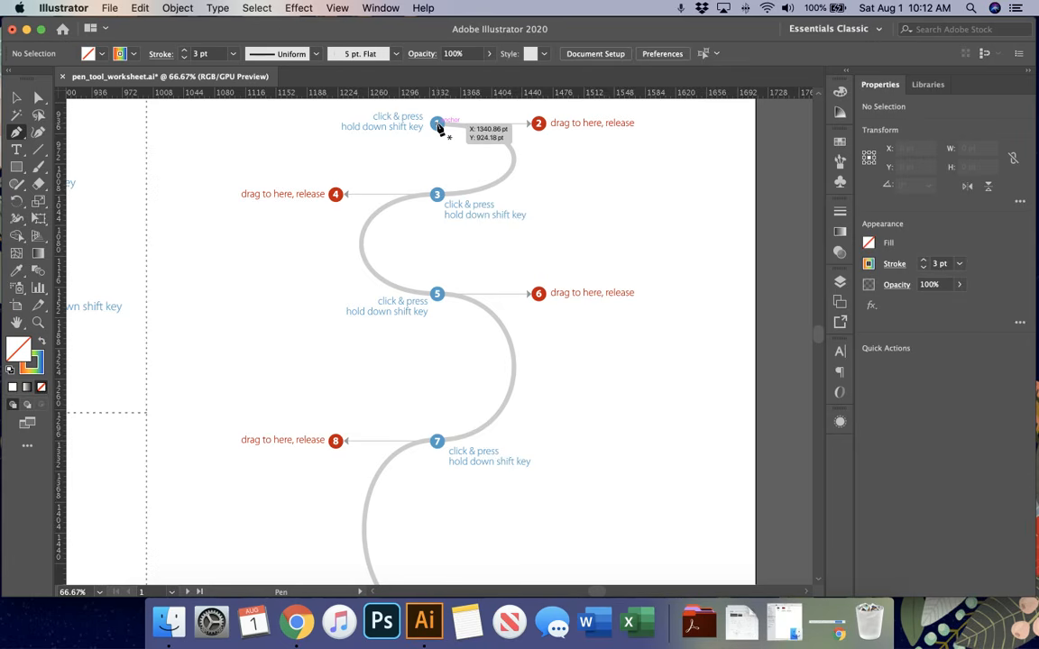
pyautogui.moveTo(439, 128); pyautogui.dragTo(539, 127)
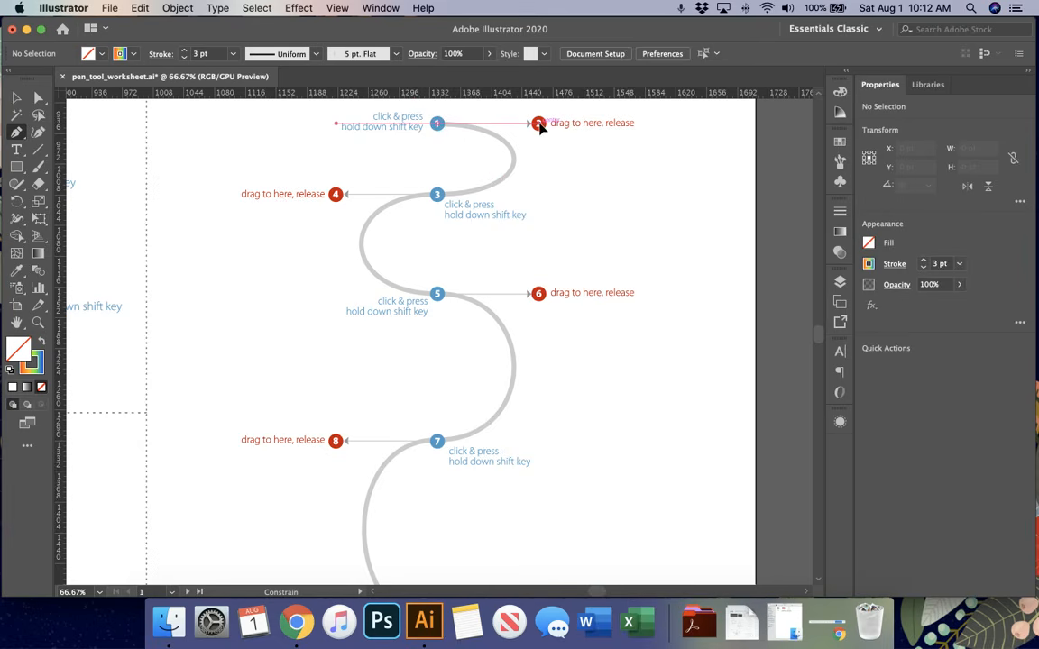
pyautogui.moveTo(539, 123); pyautogui.dragTo(550, 199)
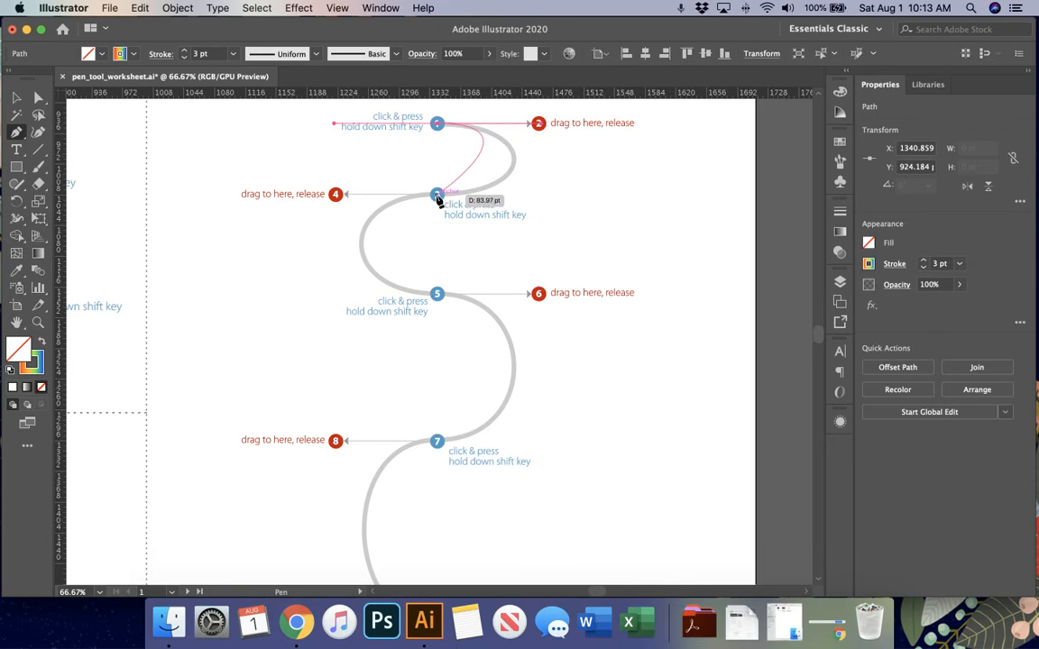
# Continue the winding curve with smooth anchors at dots 3, 5, 7 and 9, pulling horizontal handles to dots 4, 6, 8 and 10.
pyautogui.moveTo(437, 196); pyautogui.dragTo(336, 197)
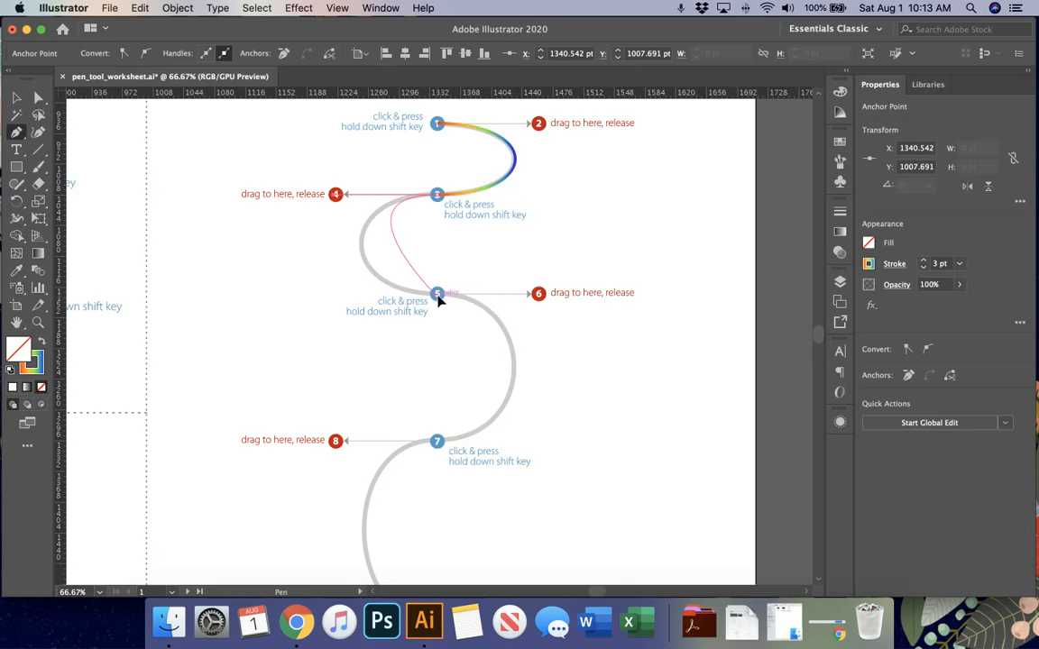
pyautogui.moveTo(437, 295); pyautogui.dragTo(541, 298)
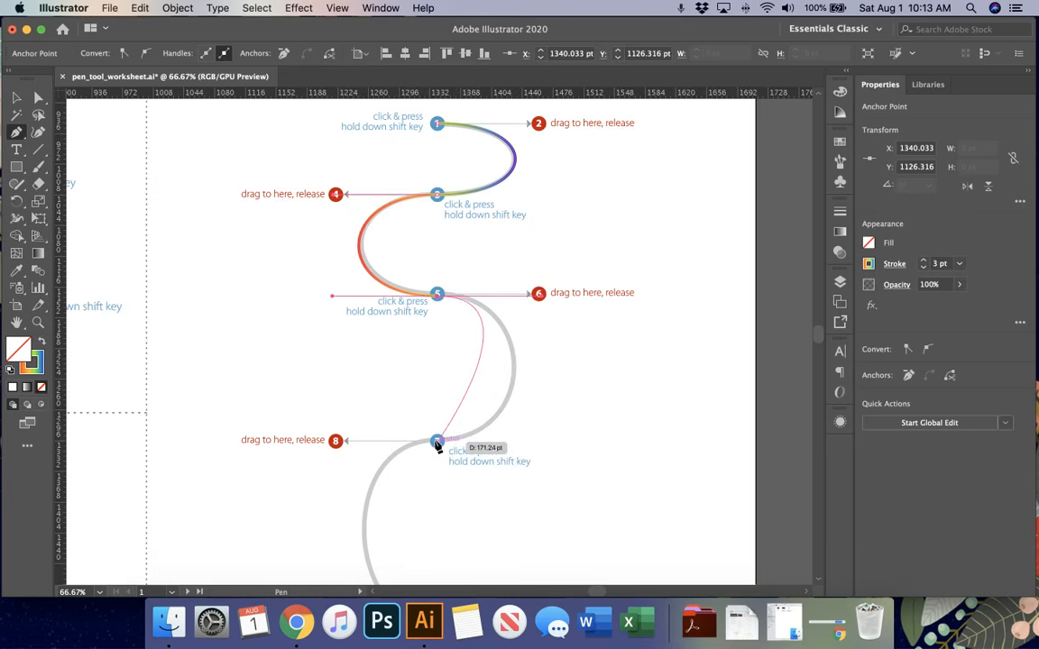
pyautogui.moveTo(437, 442); pyautogui.dragTo(341, 441)
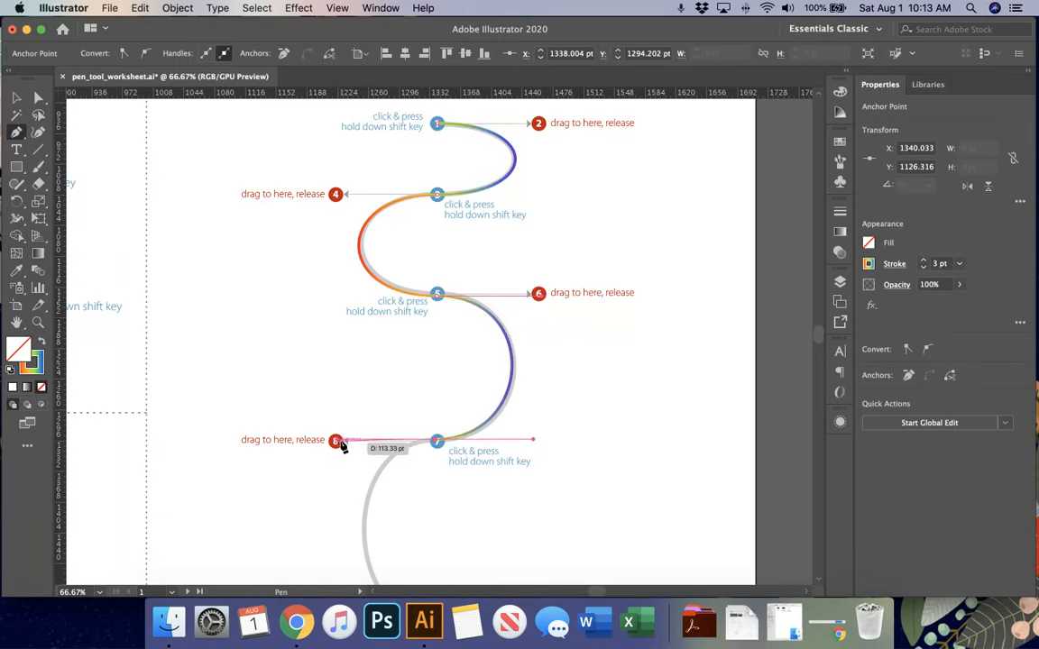
pyautogui.scroll(-5, 342, 441)
pyautogui.moveTo(437, 415); pyautogui.dragTo(541, 421)
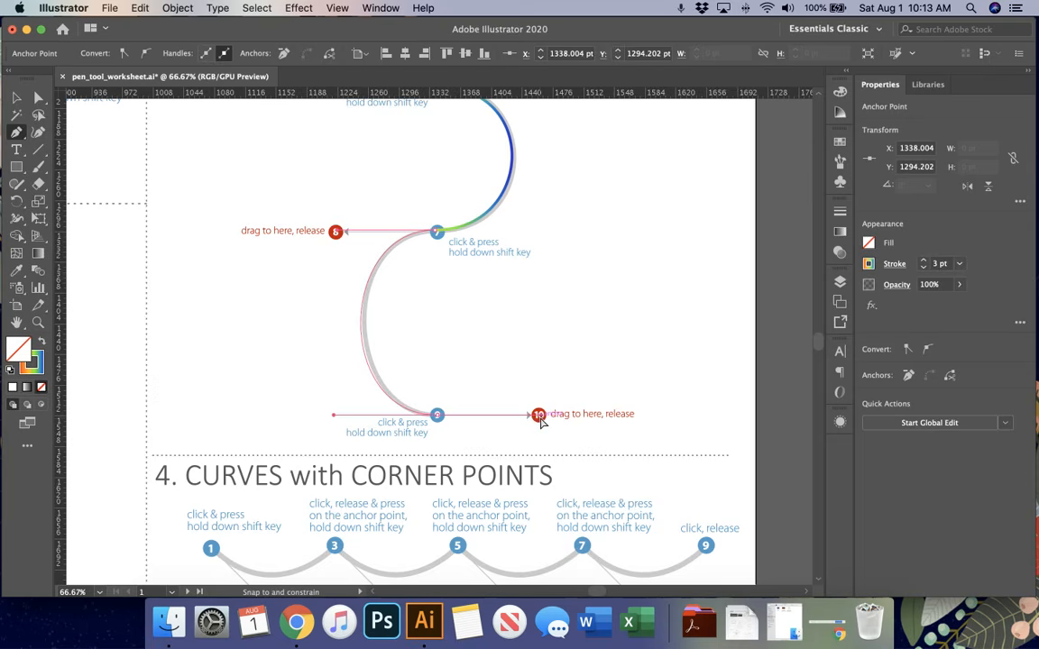
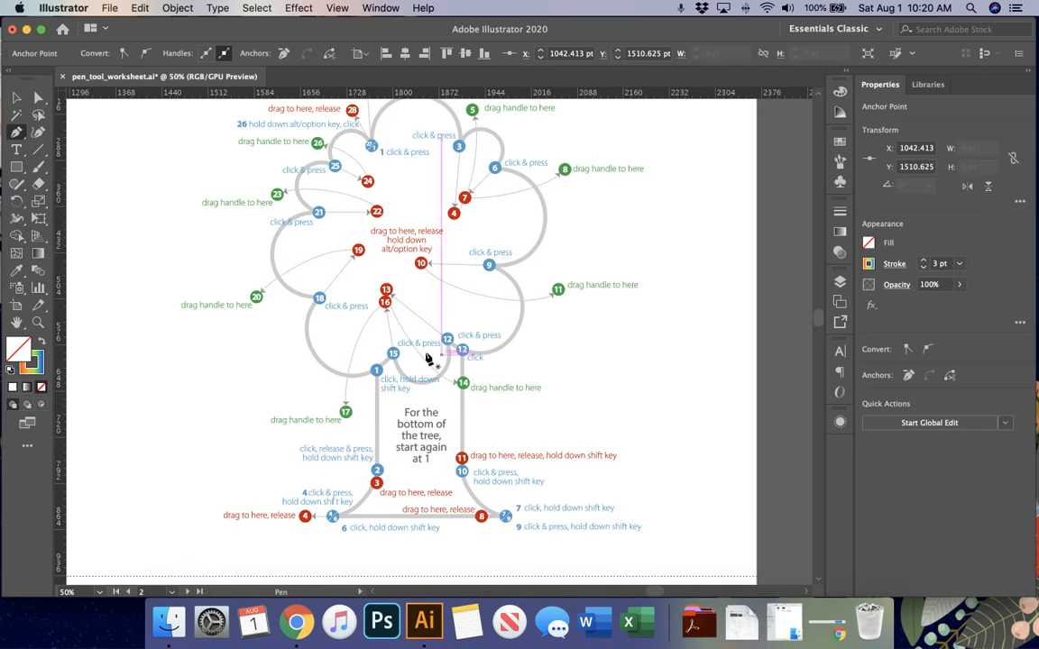
pyautogui.scroll(1, 477, 215)
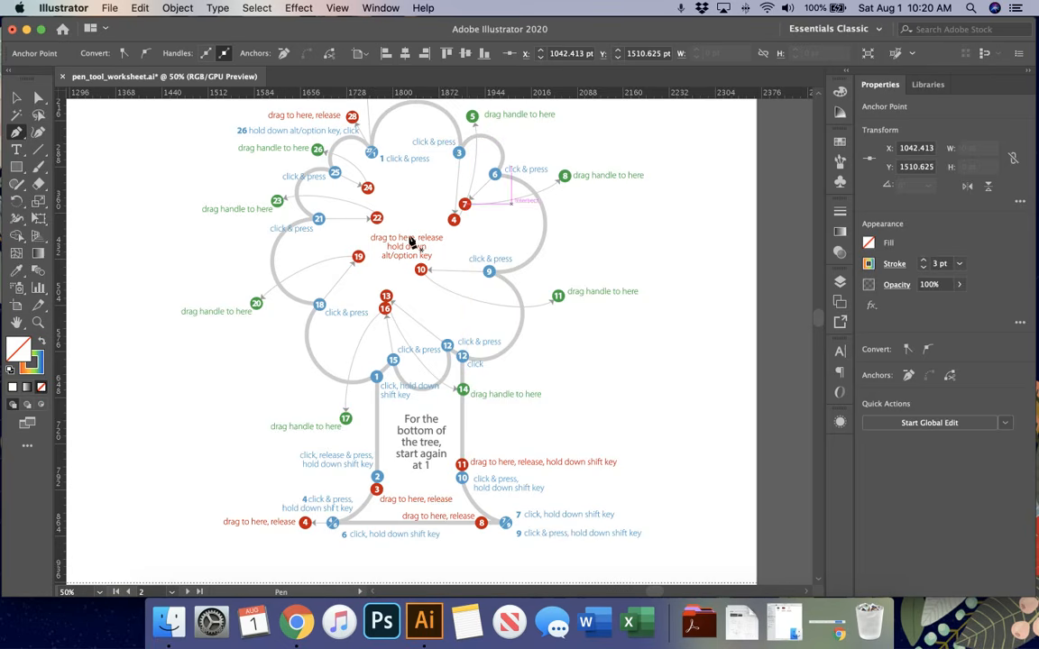
# Start a Pen path at dot 1 of exercise 8's adjusted-handles curve, pulling its handle to dot 2.
pyautogui.scroll(-5, 411, 337)
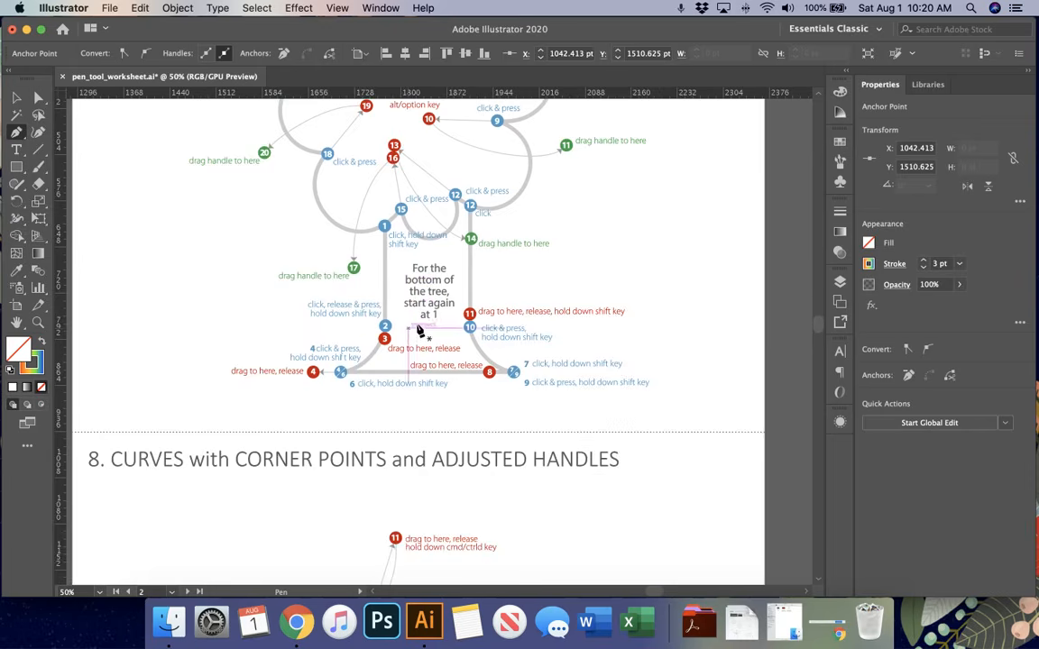
pyautogui.scroll(-5, 420, 329)
pyautogui.hscroll(-3, 424, 326)
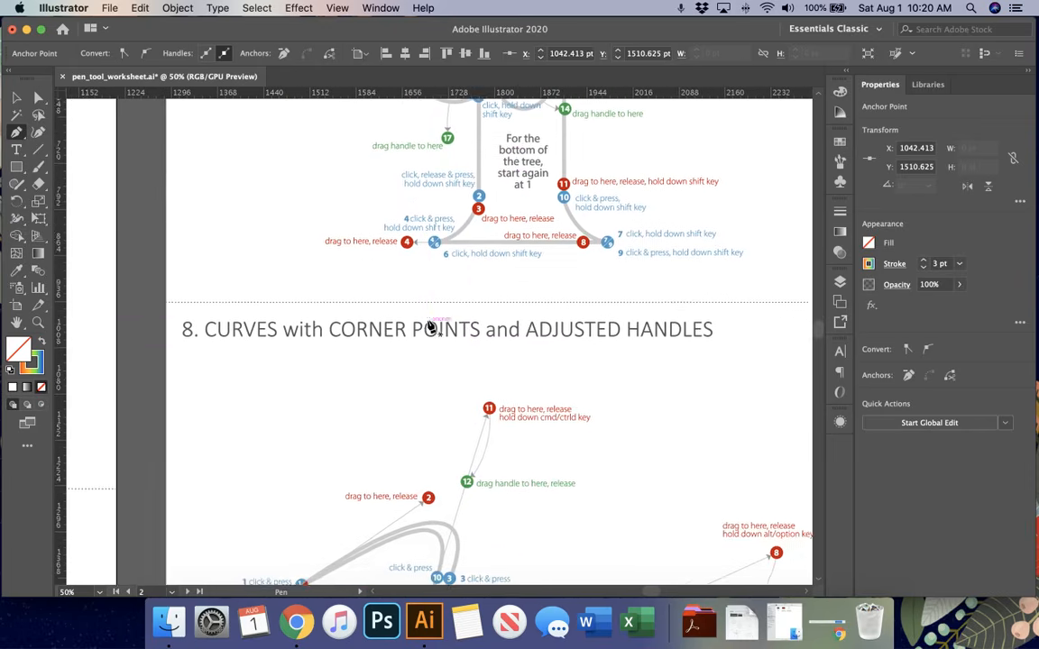
pyautogui.scroll(-10, 430, 327)
pyautogui.hscroll(4, 433, 327)
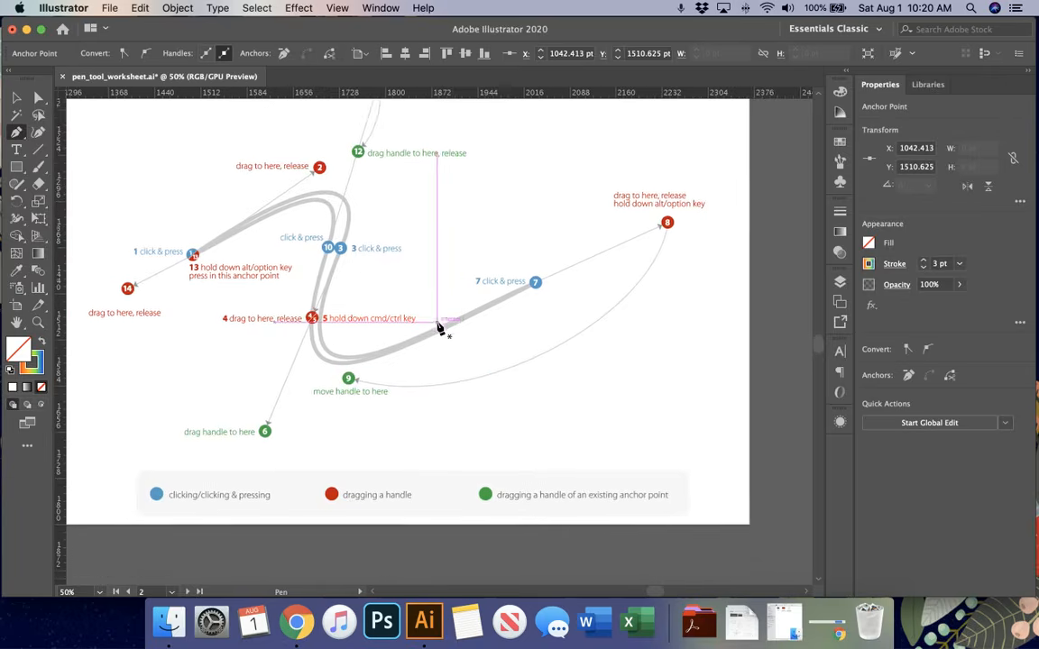
pyautogui.scroll(2, 440, 327)
pyautogui.hscroll(-2, 439, 327)
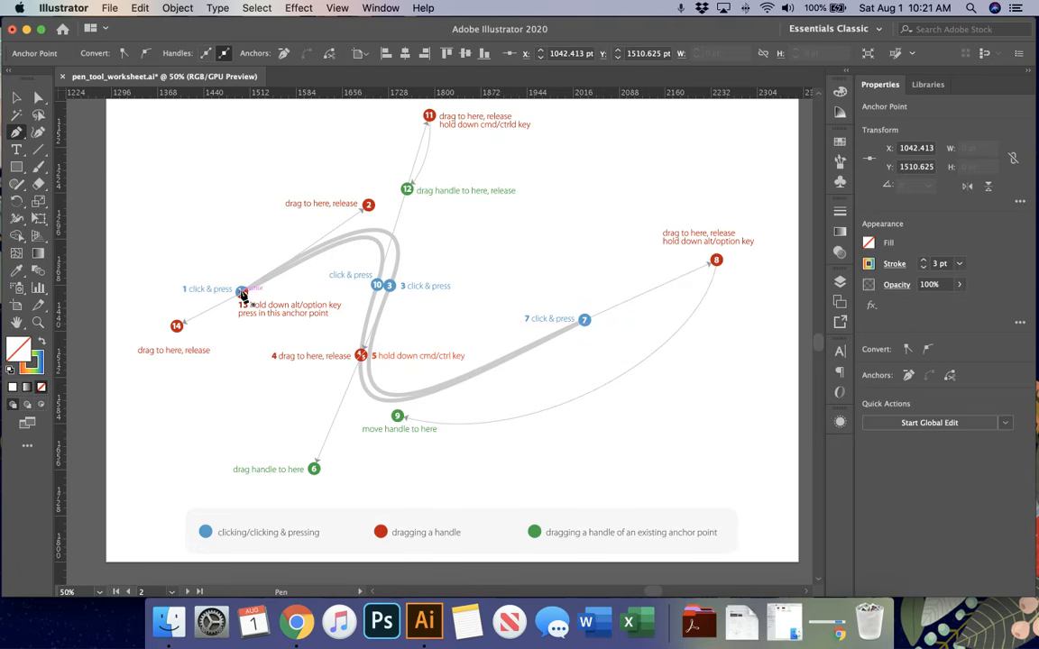
pyautogui.moveTo(242, 294); pyautogui.dragTo(264, 286)
pyautogui.moveTo(348, 234); pyautogui.dragTo(370, 205)
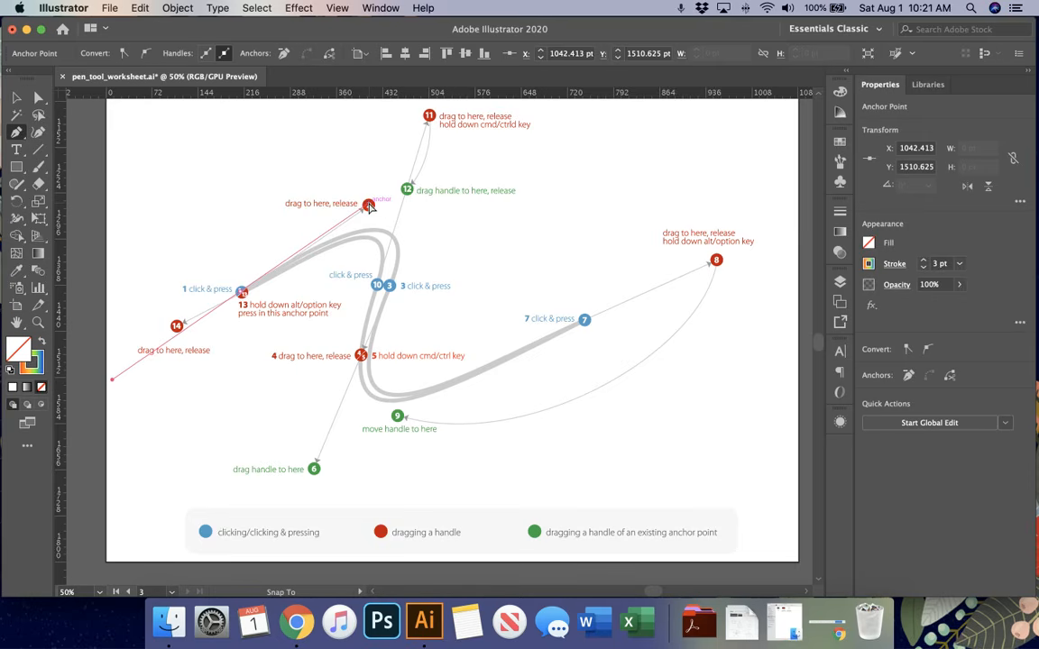
pyautogui.moveTo(370, 206); pyautogui.dragTo(368, 205)
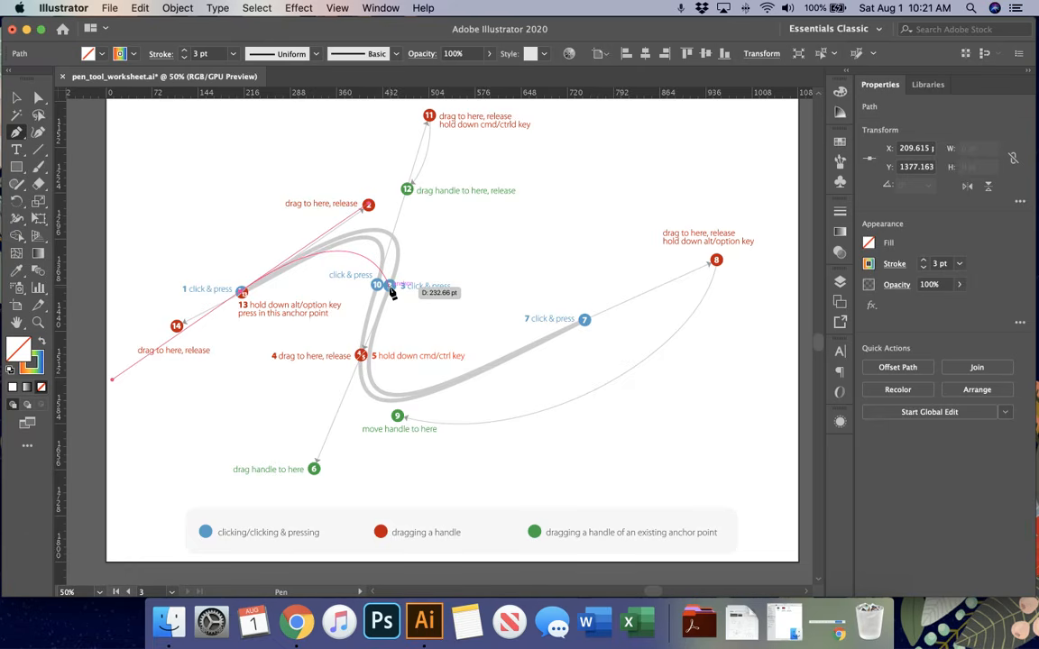
# Add anchors at dots 3 and 7, pulling their handles to dots 4 and 8 and moving them to dots 6 and 9.
pyautogui.moveTo(389, 288); pyautogui.dragTo(361, 356)
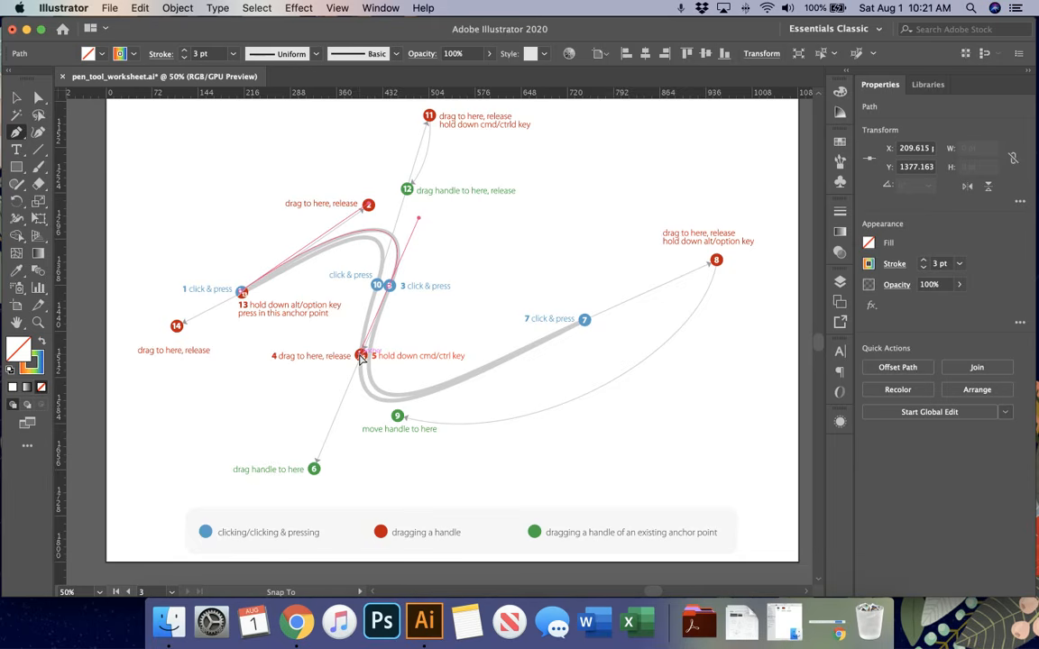
pyautogui.moveTo(361, 357)
pyautogui.mouseDown()
pyautogui.moveTo(378, 250)
pyautogui.moveTo(412, 251)
pyautogui.moveTo(404, 233)
pyautogui.moveTo(367, 334)
pyautogui.moveTo(414, 379)
pyautogui.moveTo(365, 361)
pyautogui.moveTo(370, 372)
pyautogui.moveTo(362, 359)
pyautogui.moveTo(357, 370)
pyautogui.mouseUp()
pyautogui.moveTo(334, 443); pyautogui.dragTo(315, 470)
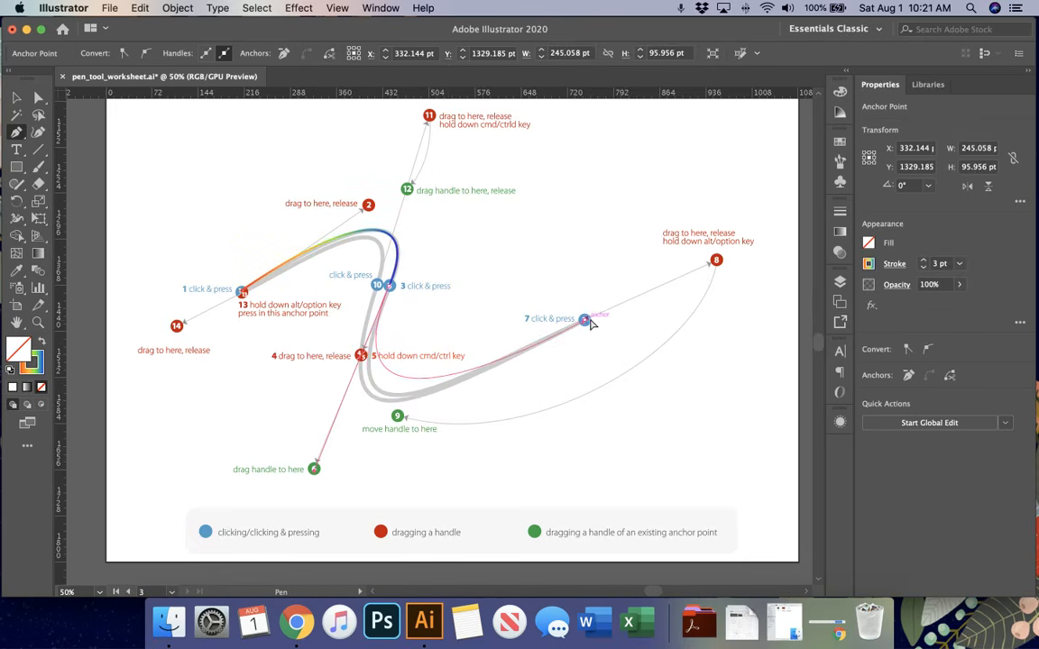
pyautogui.moveTo(587, 320); pyautogui.dragTo(719, 264)
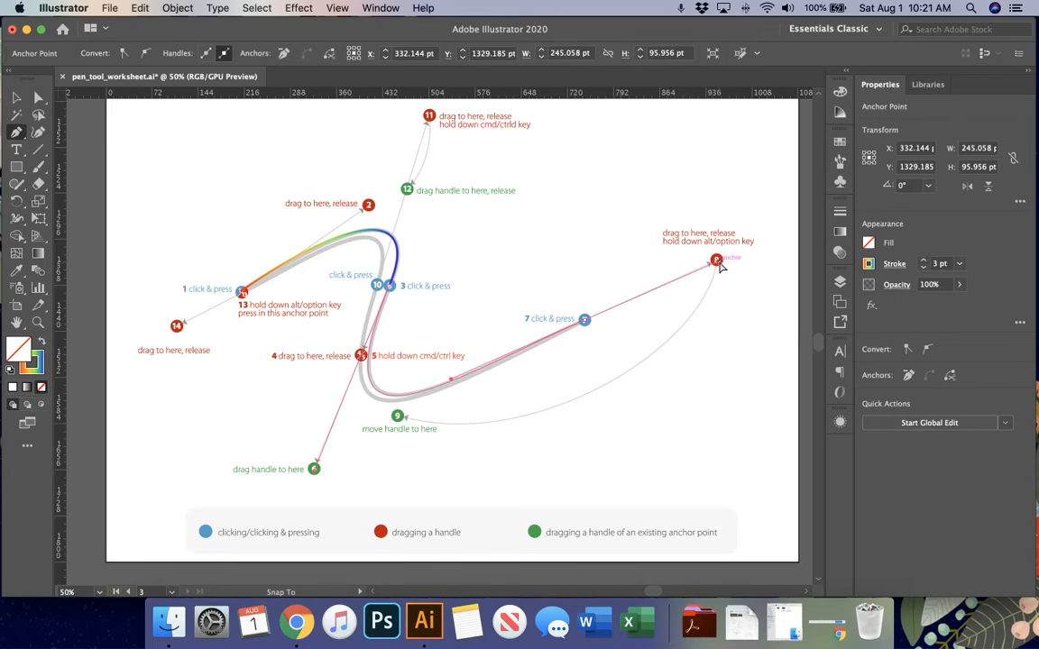
pyautogui.moveTo(719, 352); pyautogui.dragTo(400, 419)
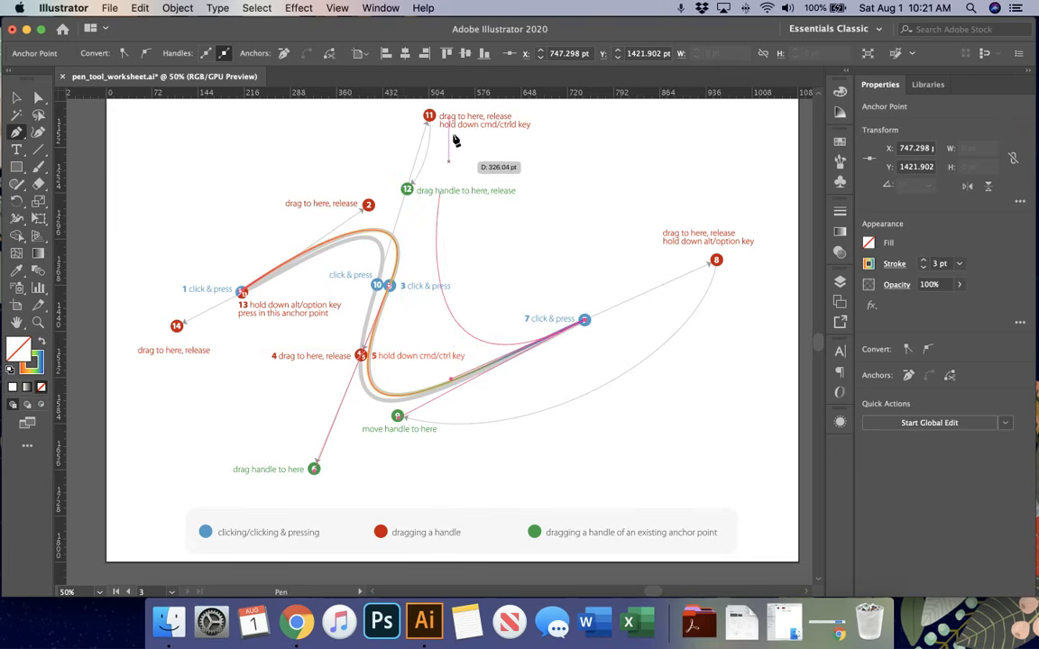
# Add a smooth anchor at dot 10 with its handle pulled to dot 11, and shorten that handle to dot 12.
pyautogui.click(377, 286)
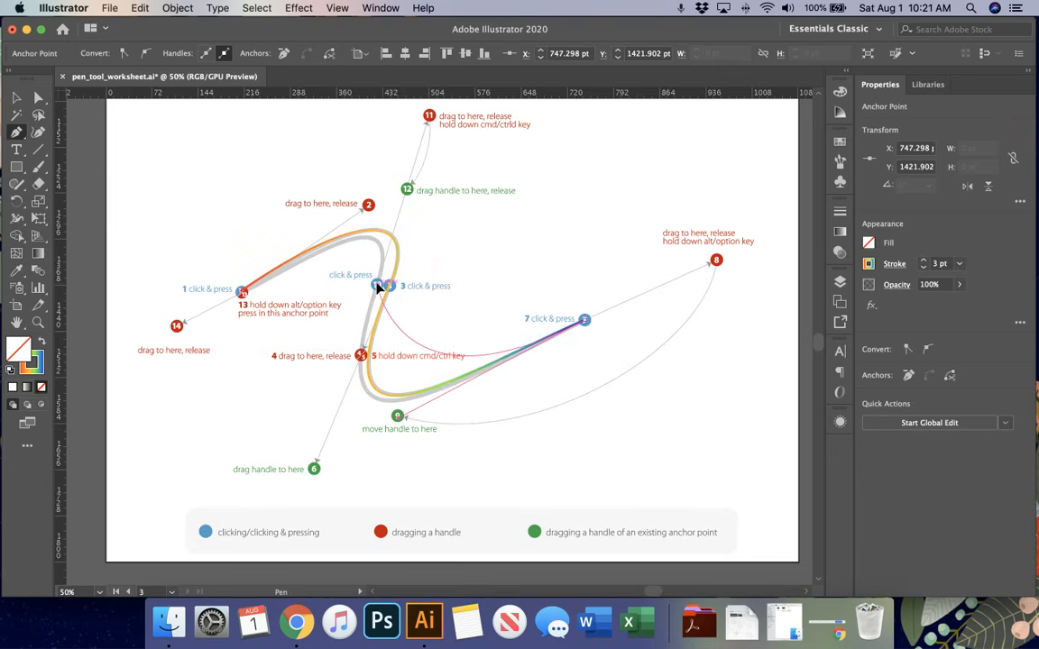
pyautogui.moveTo(379, 283); pyautogui.dragTo(430, 115)
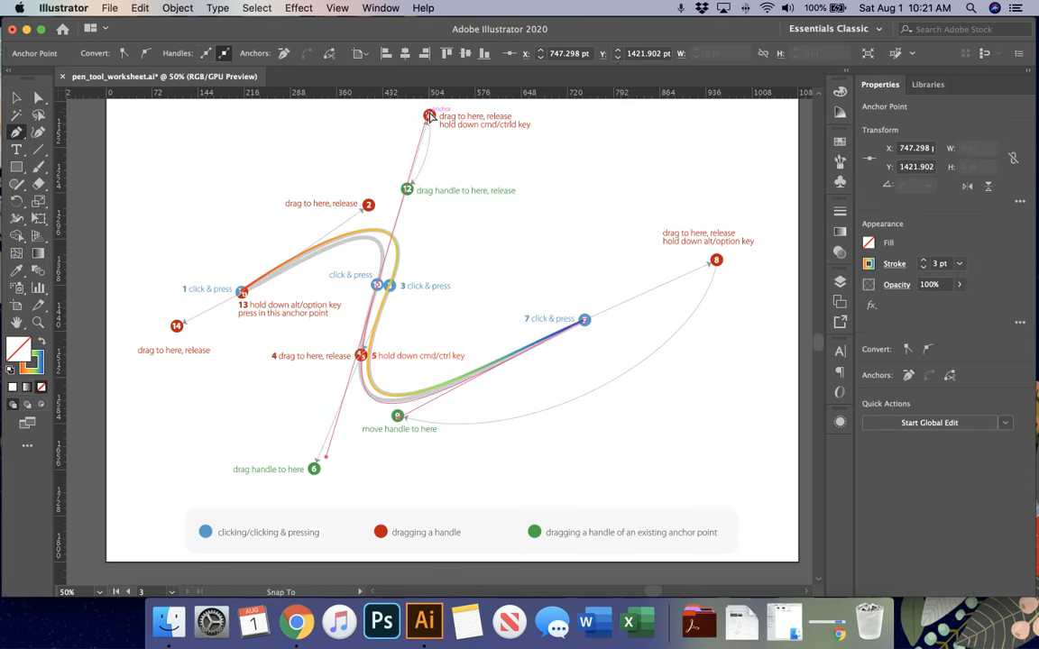
pyautogui.moveTo(430, 116); pyautogui.dragTo(430, 116)
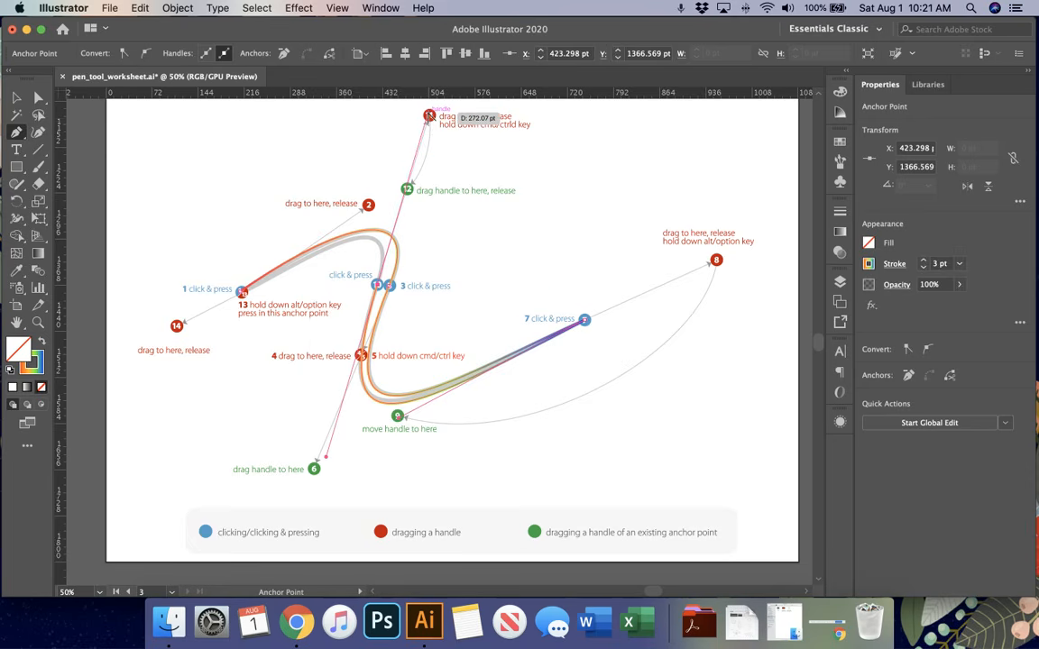
pyautogui.moveTo(430, 116); pyautogui.dragTo(406, 192)
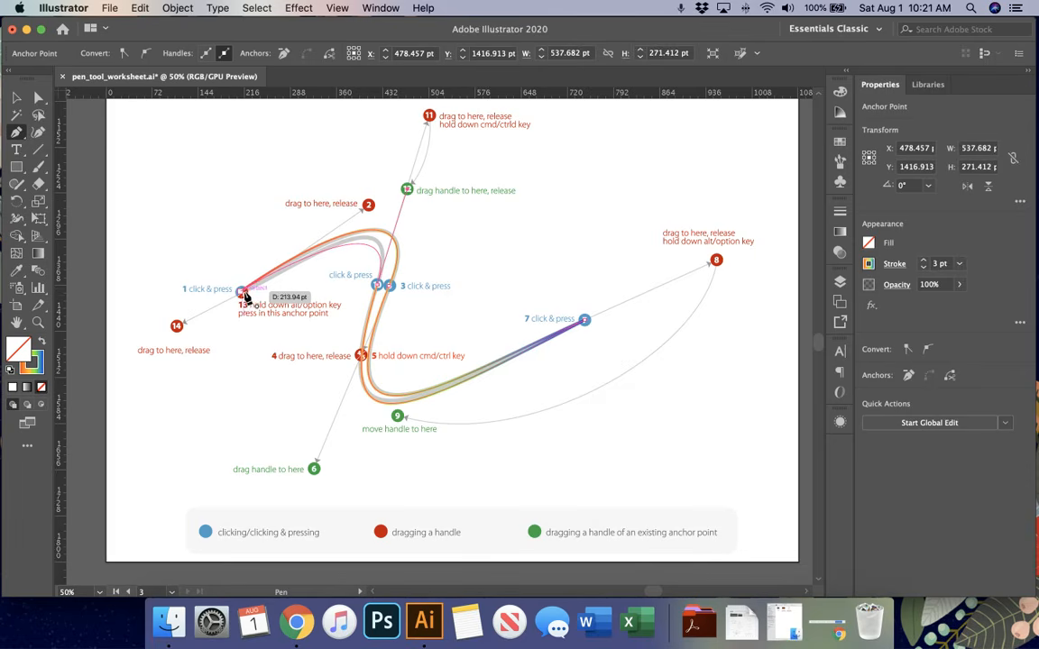
# Try to close the path on its starting anchor at dot 13 by pulling a handle toward dot 14.
pyautogui.moveTo(242, 291); pyautogui.dragTo(97, 353)
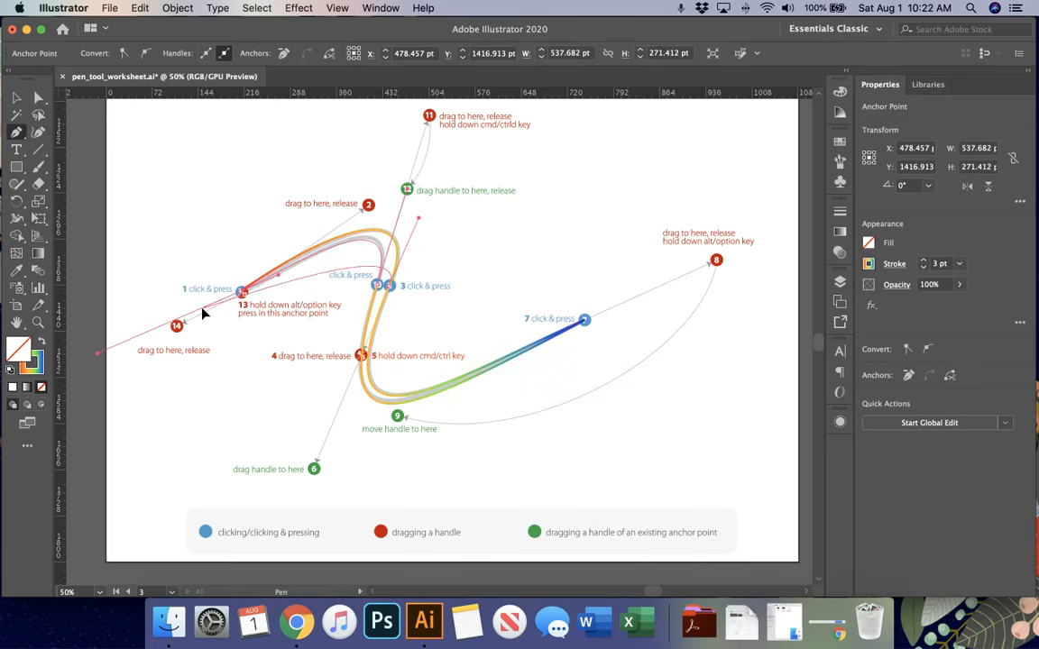
pyautogui.moveTo(203, 313); pyautogui.dragTo(243, 300)
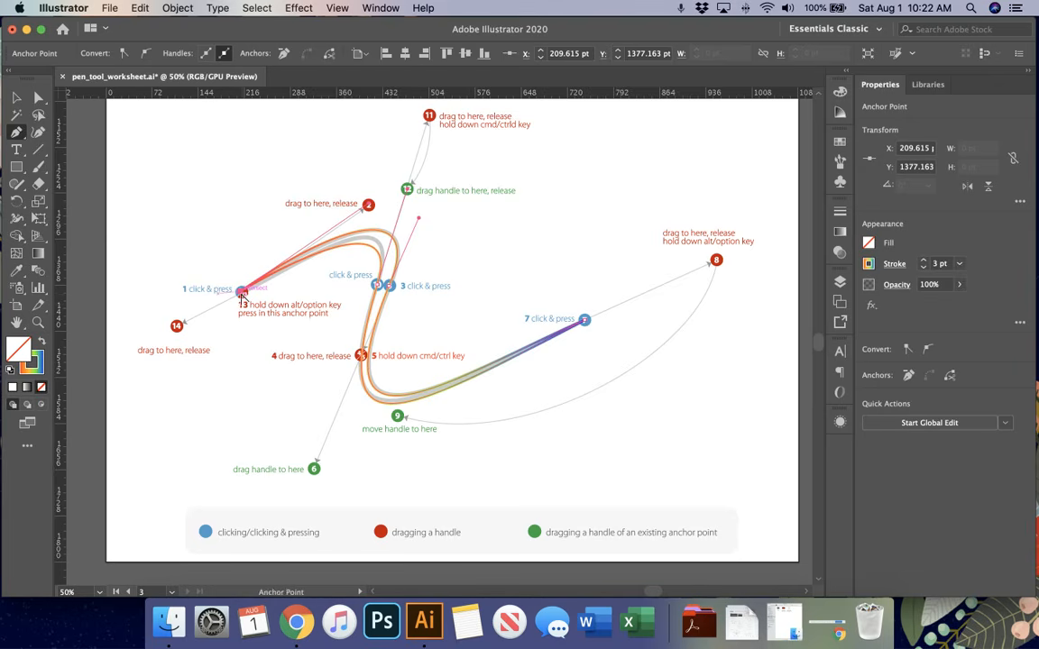
pyautogui.keyDown('alt'); pyautogui.click(242, 292); pyautogui.keyUp('alt')
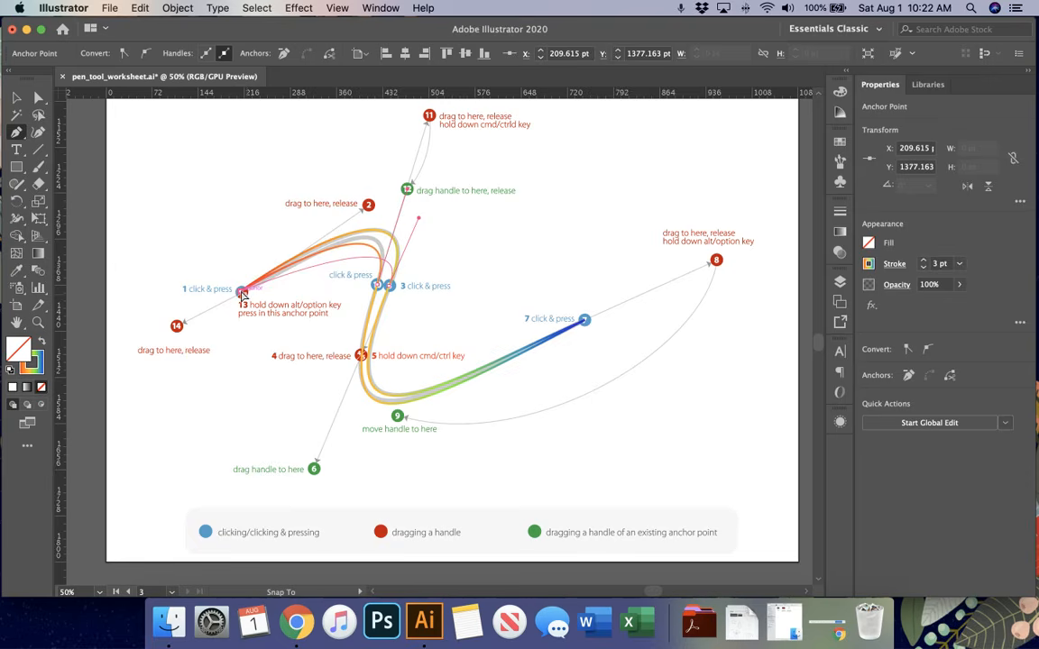
pyautogui.click(241, 293)
pyautogui.press('super+equal')
pyautogui.press('super+equal')
pyautogui.press('super+equal')
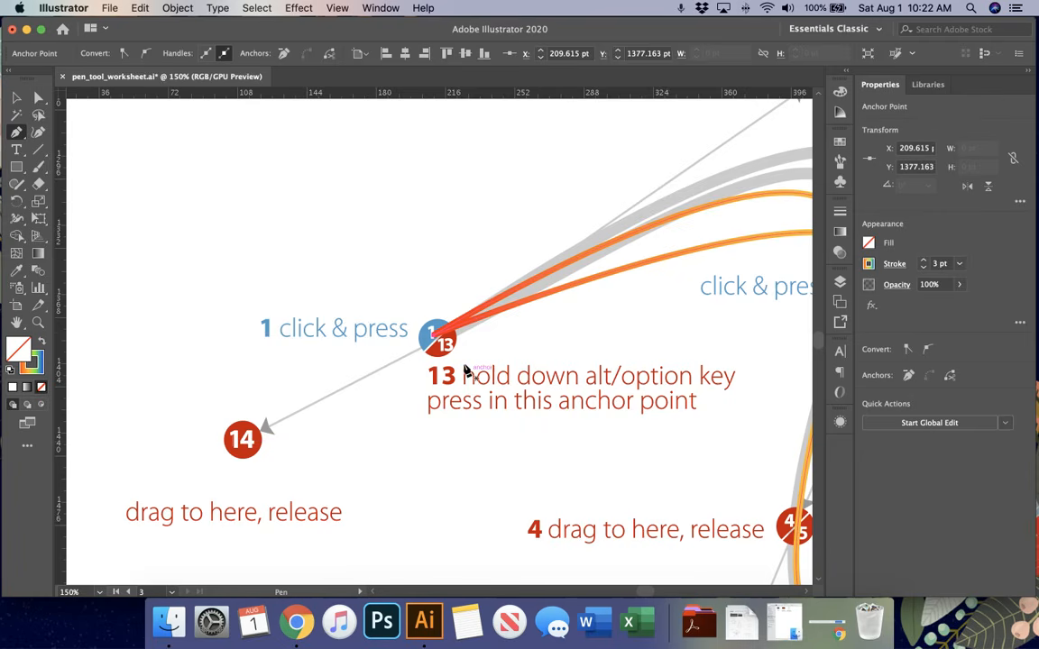
pyautogui.press('super+z')
pyautogui.press('super+z')
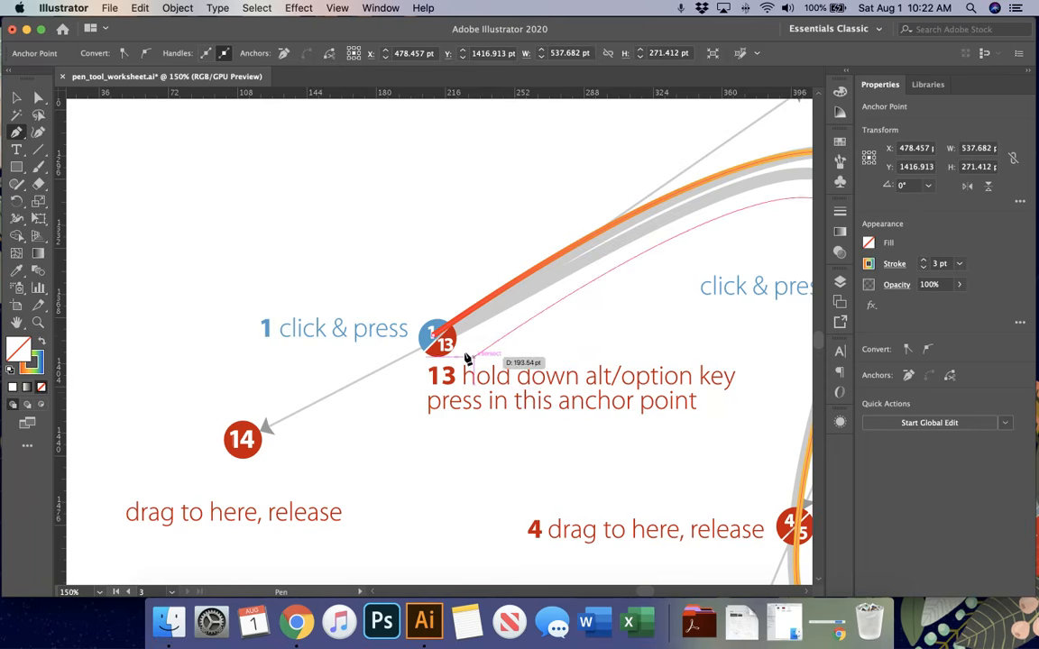
# Try to finish the curve with a separate end anchor near dot 13 and move it to dot 14.
pyautogui.rightClick(437, 337)
pyautogui.click(418, 357)
pyautogui.click(434, 288)
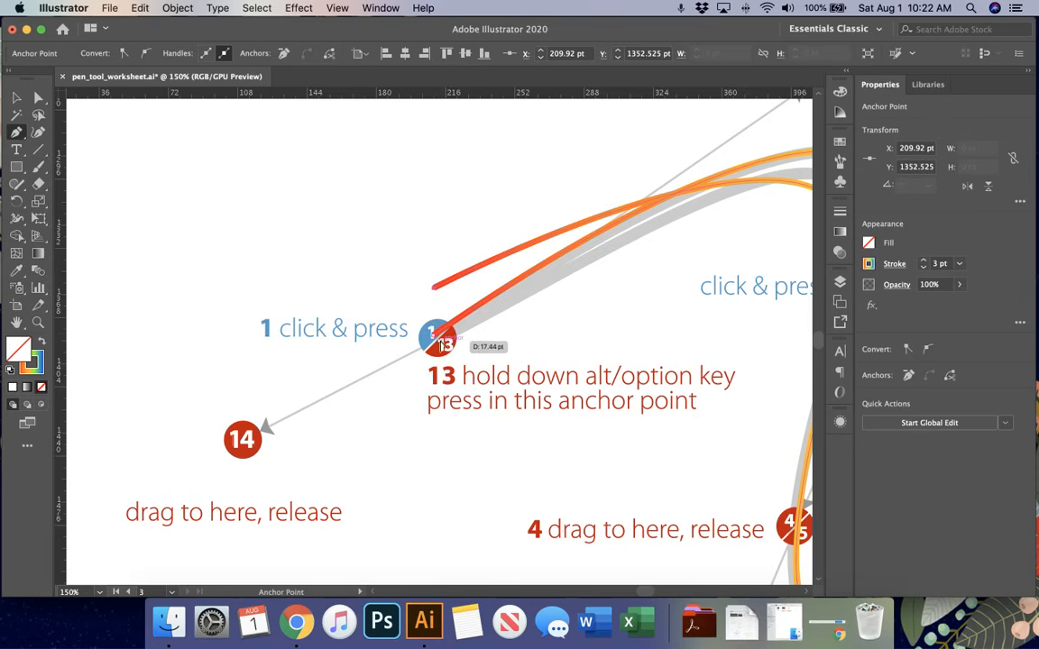
pyautogui.press('super+z')
pyautogui.moveTo(432, 337); pyautogui.dragTo(247, 432)
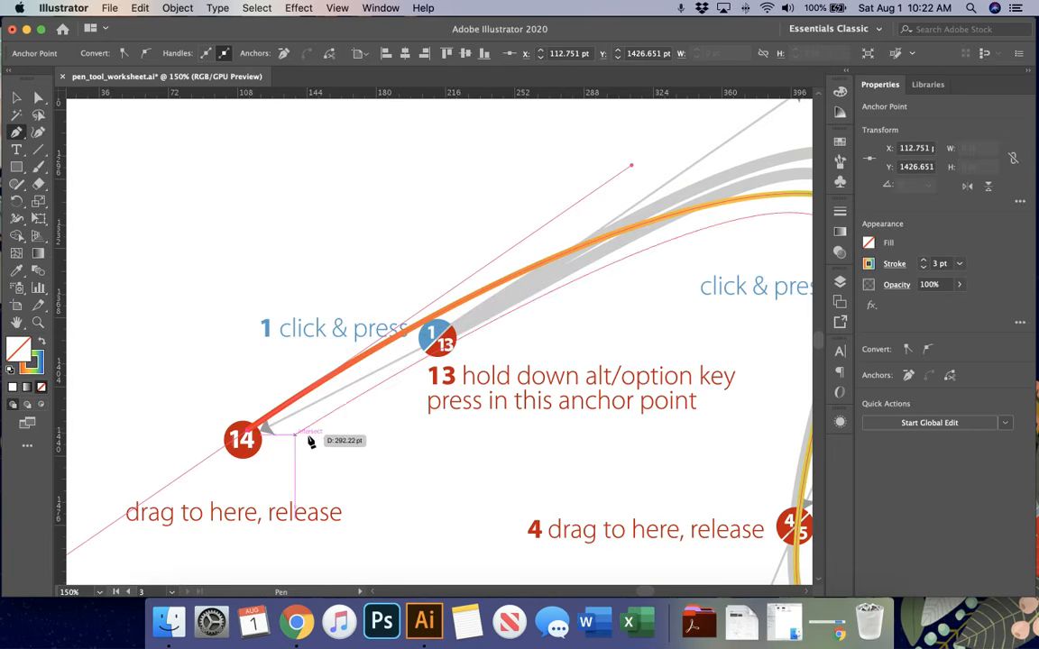
pyautogui.press('super+minus')
pyautogui.press('super+minus')
pyautogui.press('super+minus')
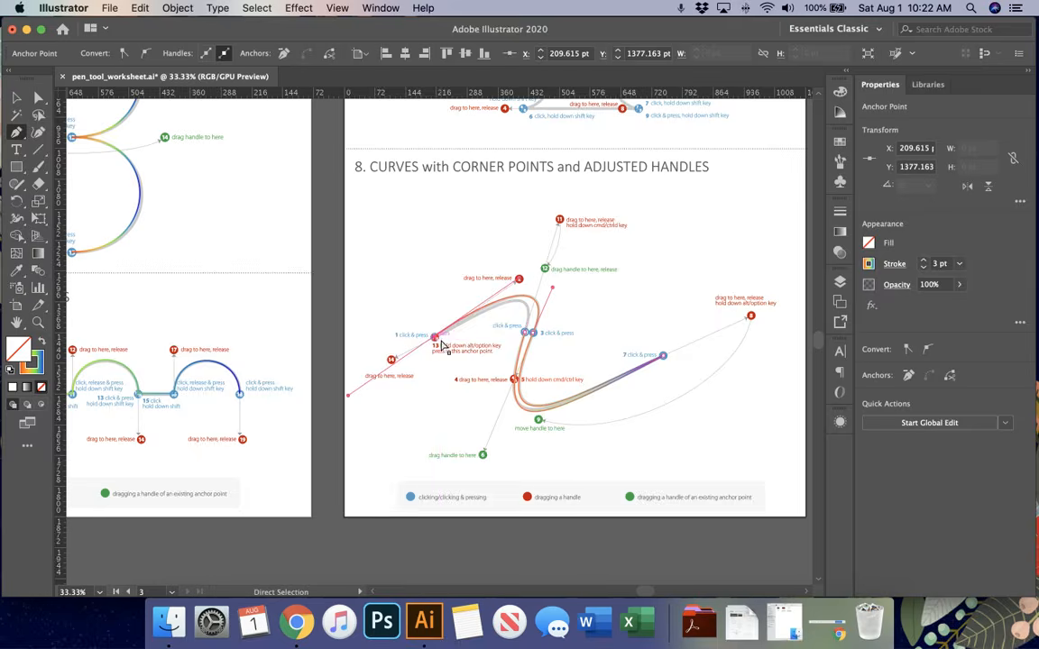
# Try to close the path as a corner point at dot 13 and pull the anchor's handle past dot 14.
pyautogui.press('super+plus')
pyautogui.press('super+plus')
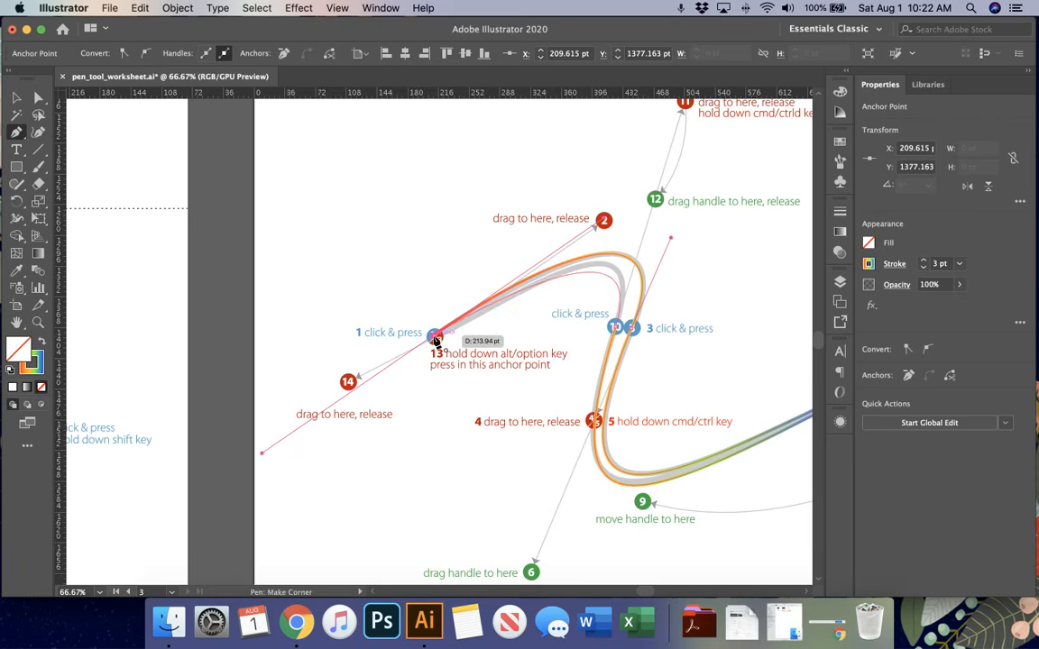
pyautogui.keyDown('alt'); pyautogui.click(435, 338); pyautogui.keyUp('alt')
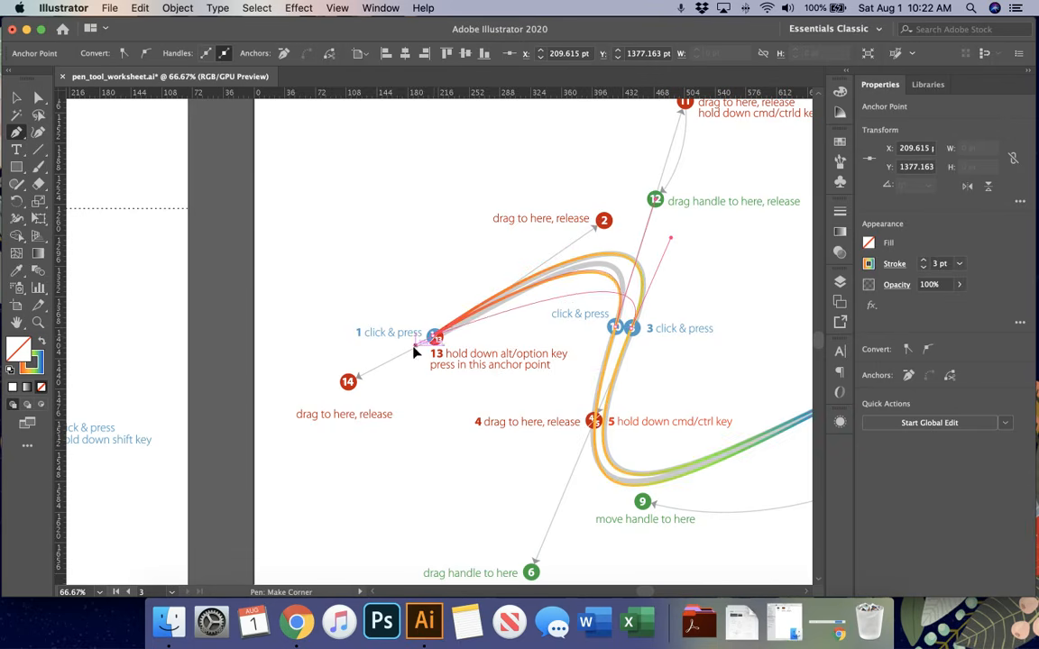
pyautogui.moveTo(434, 338)
pyautogui.mouseDown()
pyautogui.moveTo(390, 408)
pyautogui.moveTo(353, 378)
pyautogui.moveTo(334, 386)
pyautogui.moveTo(467, 296)
pyautogui.moveTo(557, 255)
pyautogui.moveTo(408, 323)
pyautogui.moveTo(350, 382)
pyautogui.mouseUp()
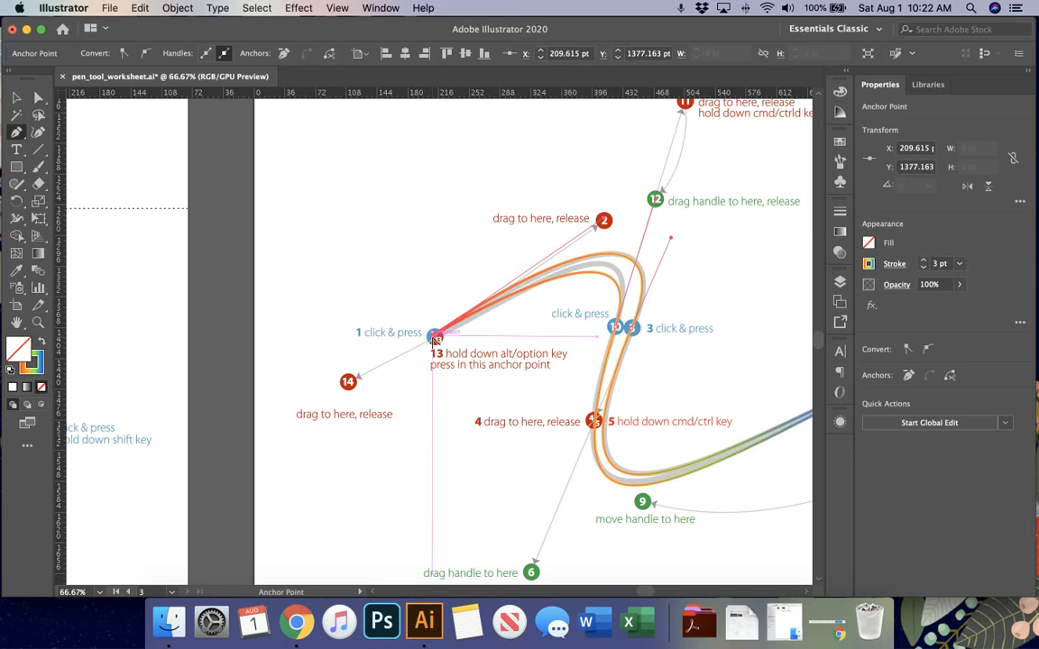
pyautogui.keyDown('alt'); pyautogui.click(435, 338); pyautogui.keyUp('alt')
pyautogui.moveTo(435, 339); pyautogui.dragTo(331, 400)
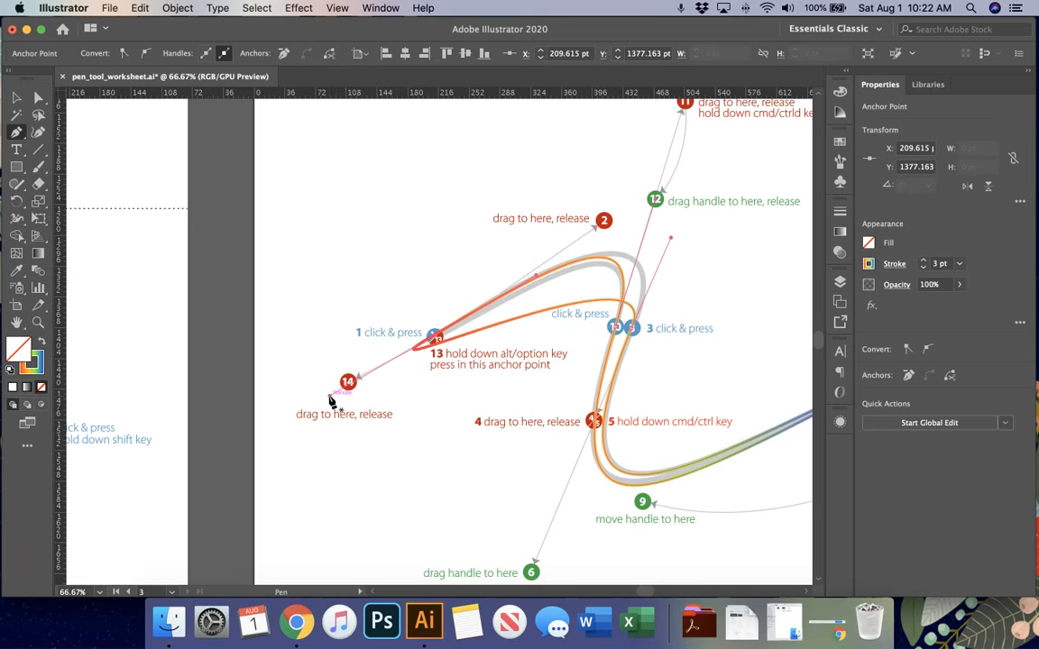
pyautogui.press('super+z')
pyautogui.press('super+z')
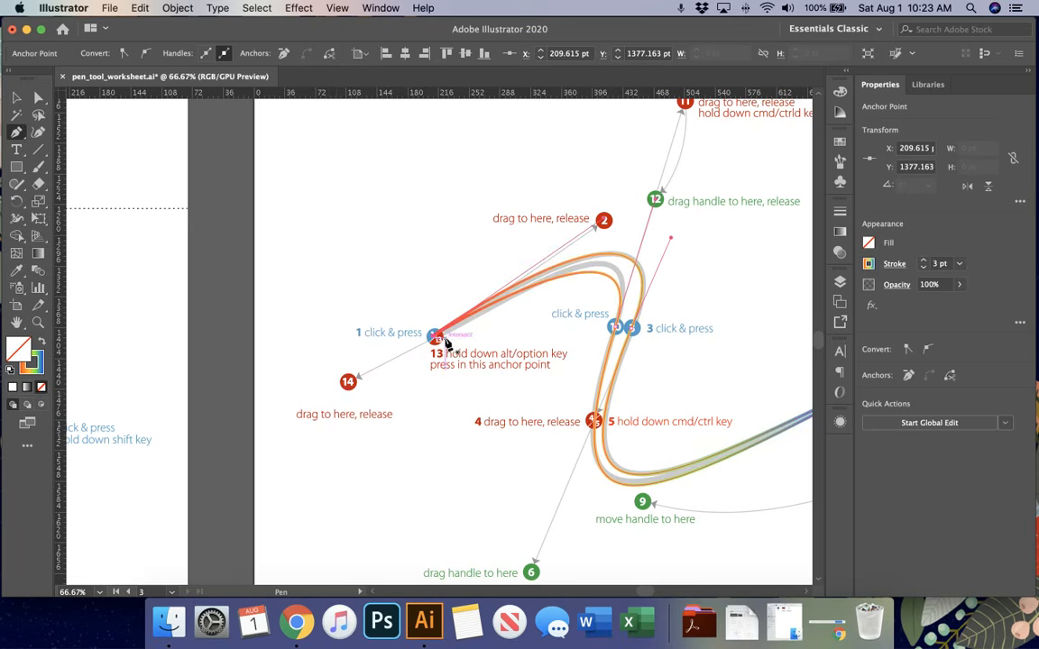
pyautogui.press('super+z')
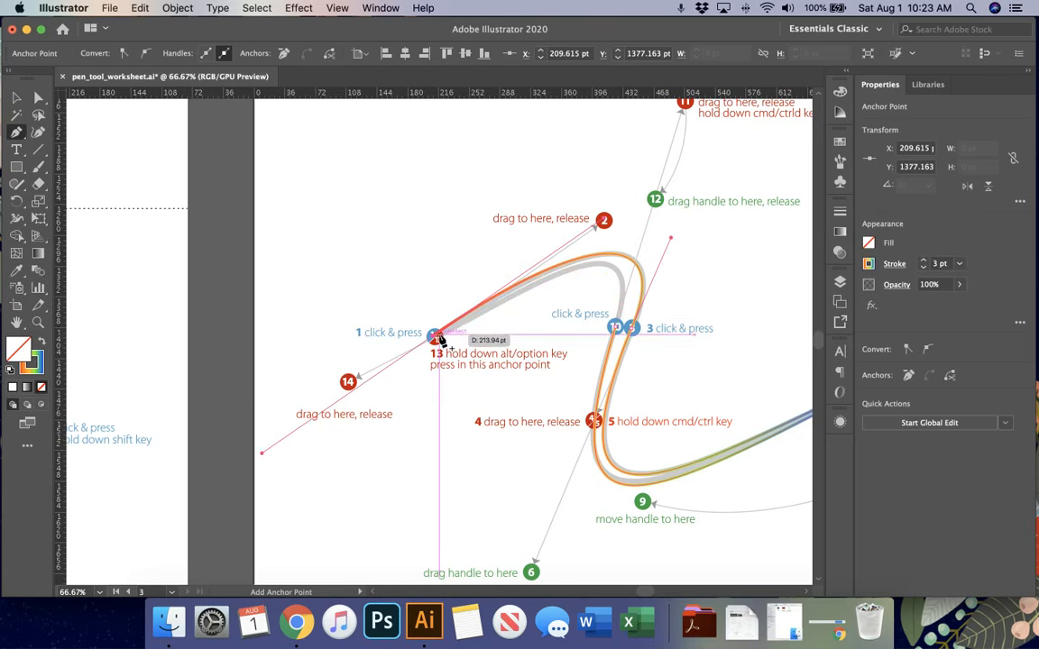
# Close the path at dot 13 with a handle pulled to dot 14, fitting the inner curve to the guide.
pyautogui.moveTo(437, 336); pyautogui.dragTo(408, 412)
pyautogui.press('super+z')
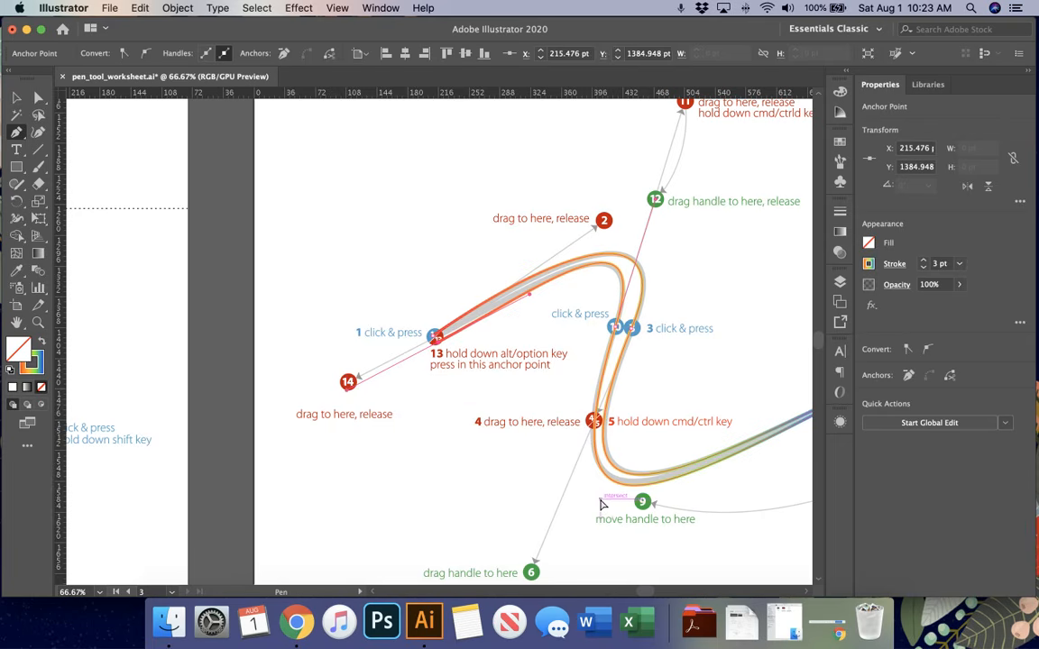
# Review the traced exercises across all three pages of the worksheet.
pyautogui.press('super+minus')
pyautogui.press('super+minus')
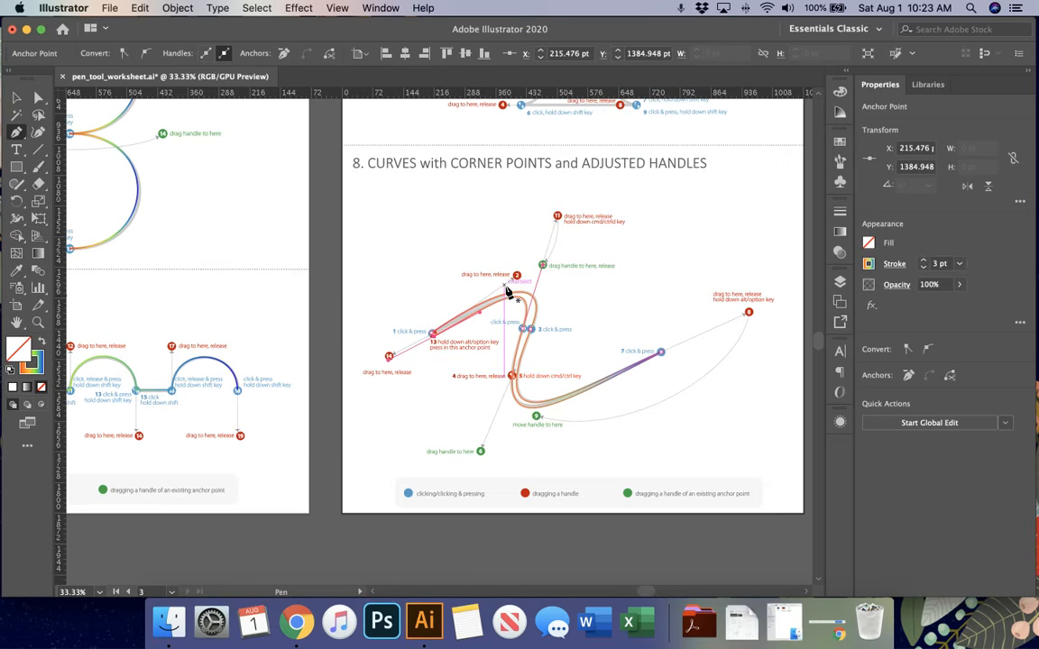
pyautogui.press('super+minus')
pyautogui.press('super+minus')
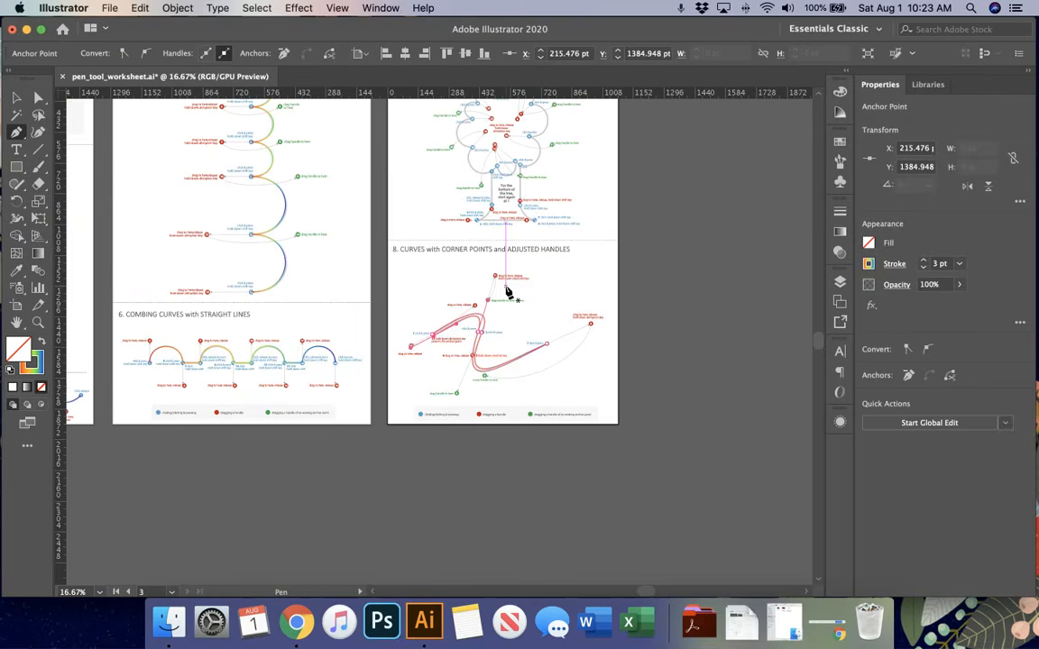
pyautogui.hscroll(-10, 506, 291)
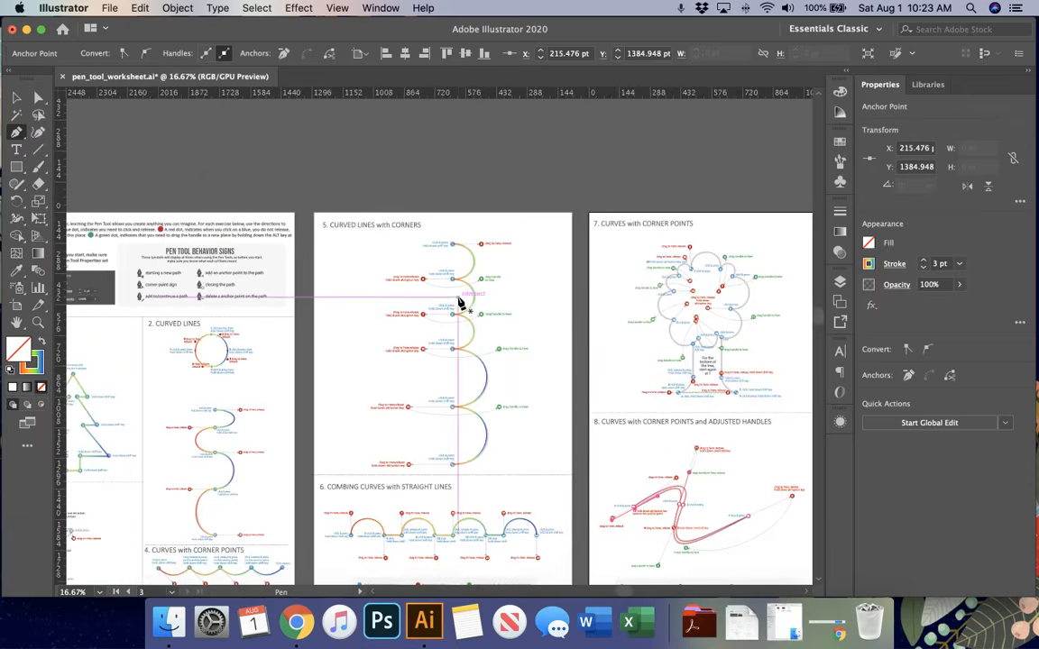
pyautogui.hscroll(-5, 459, 303)
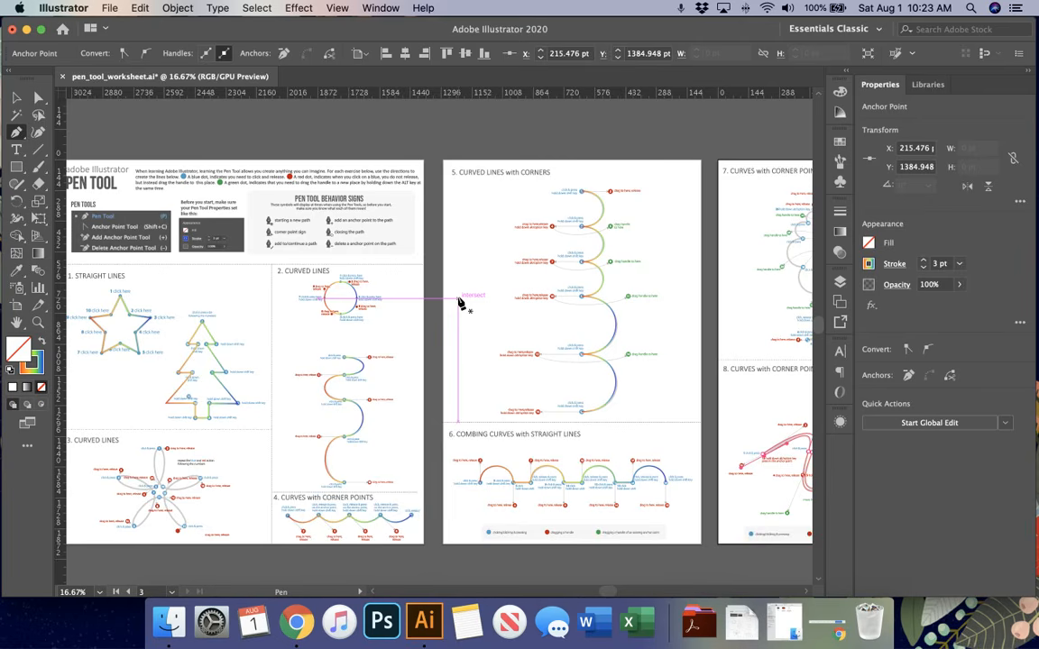